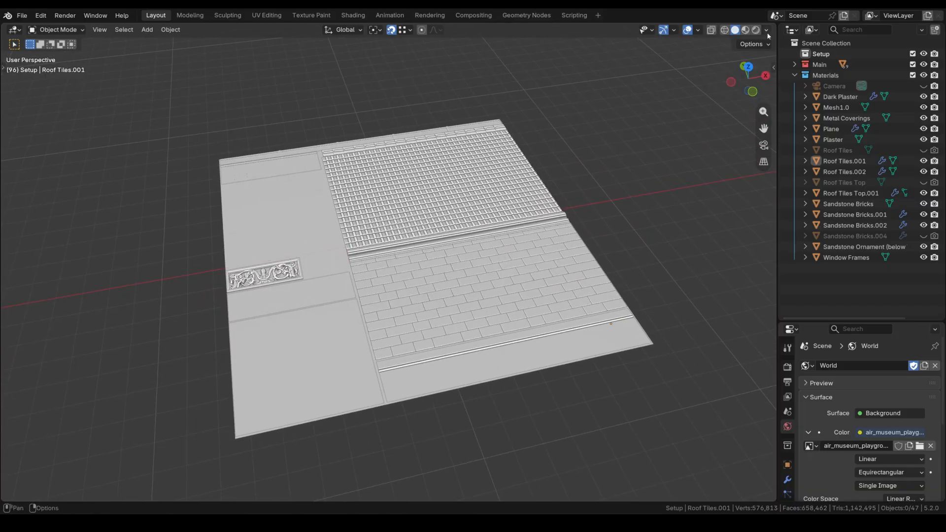
Switch the viewport to Material Preview and look down on the textured slab.
click(747, 32)
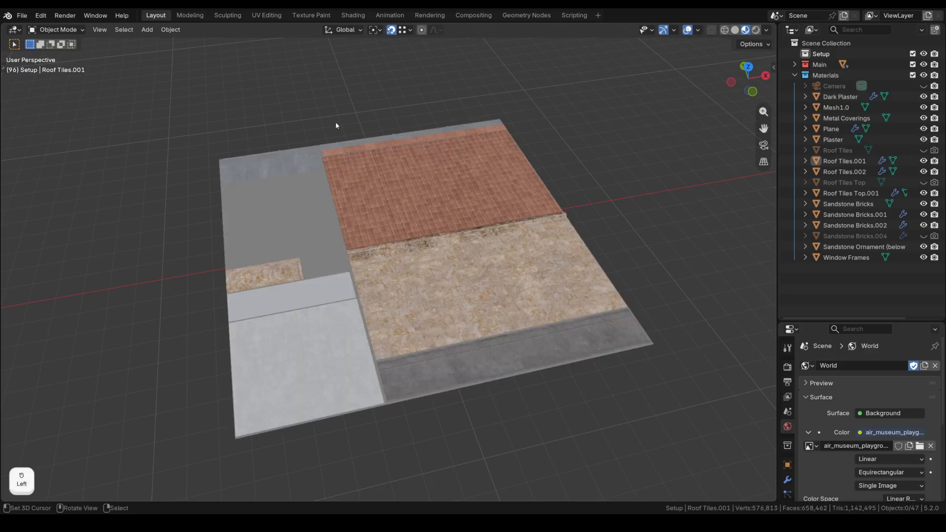
middle_drag(546, 164, 560, 182)
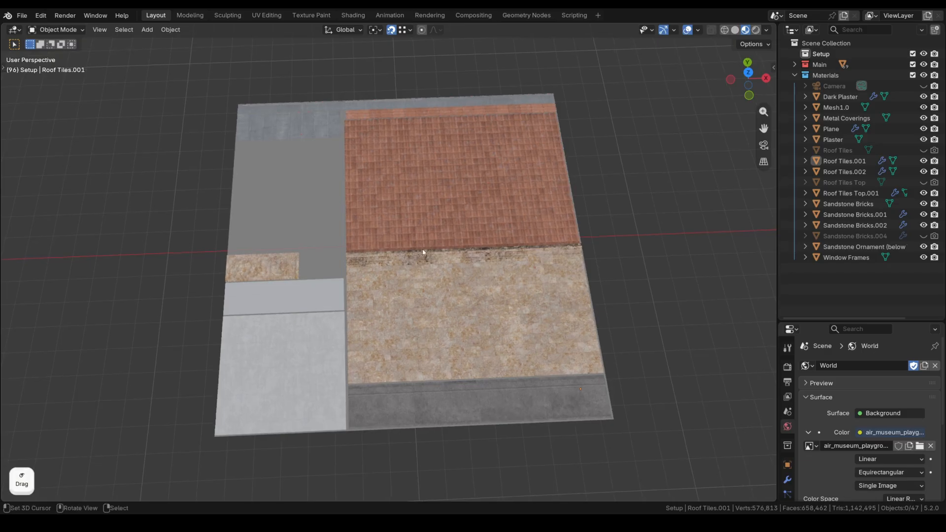
scroll(422, 252, up, 6)
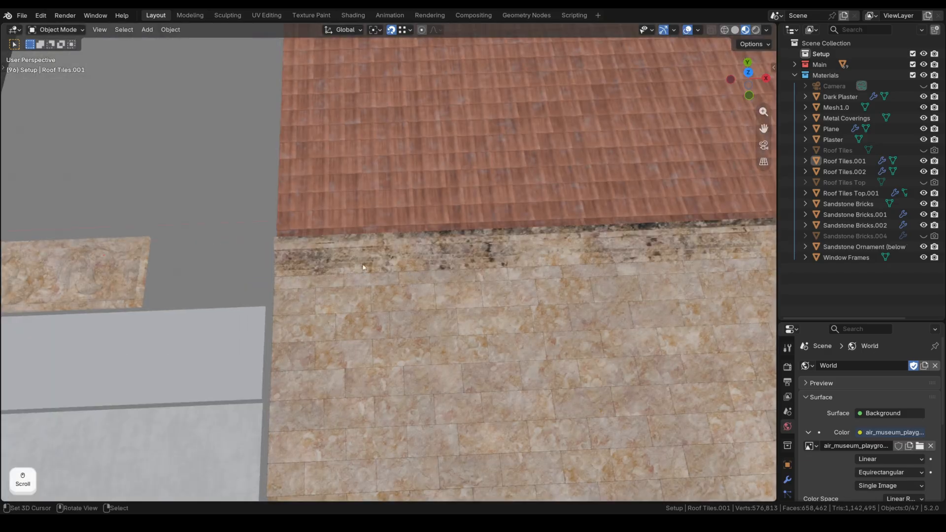
Orbit and zoom around the roof tile / sandstone seam, then back out over the whole slab.
middle_drag(363, 268, 424, 241)
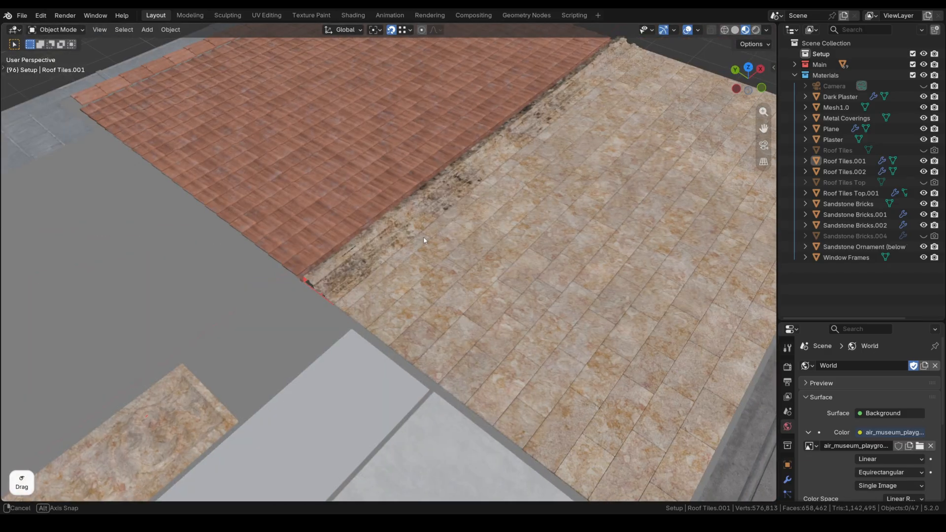
middle_drag(362, 238, 391, 238)
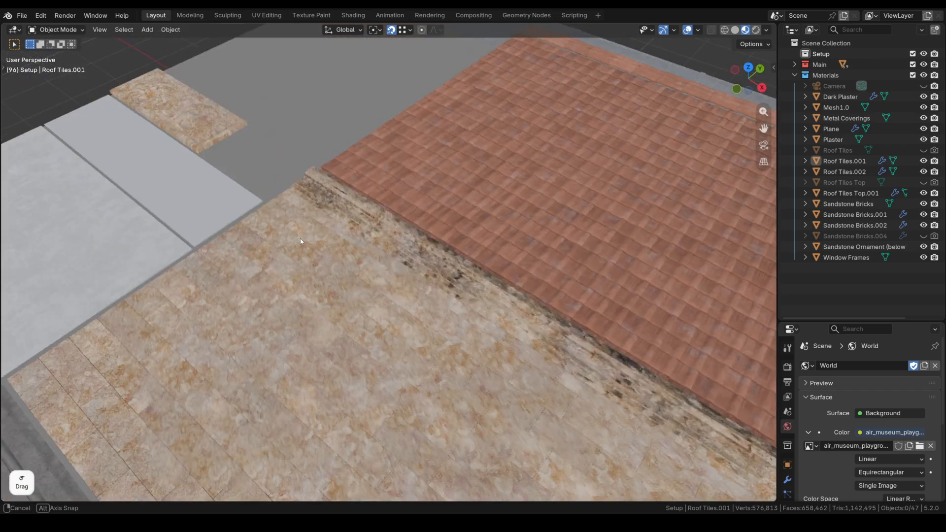
scroll(391, 239, down, 8)
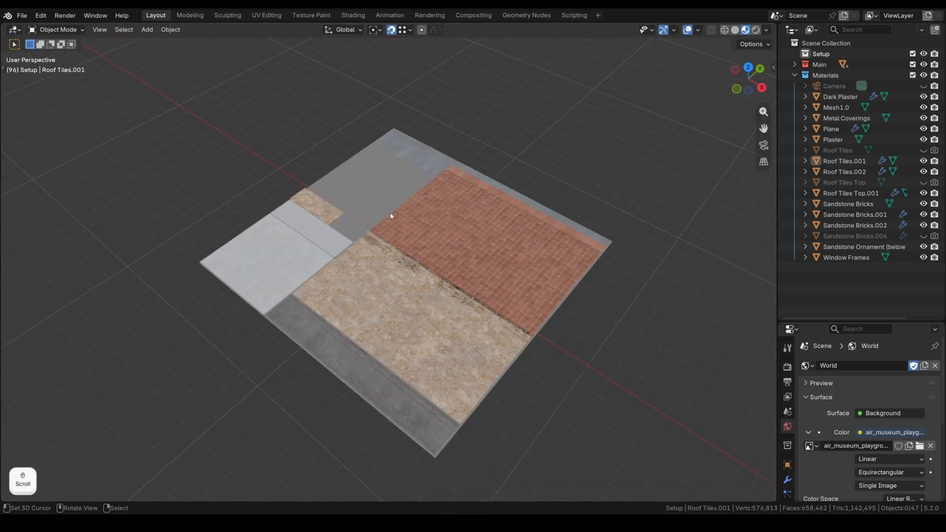
middle_drag(401, 252, 514, 216)
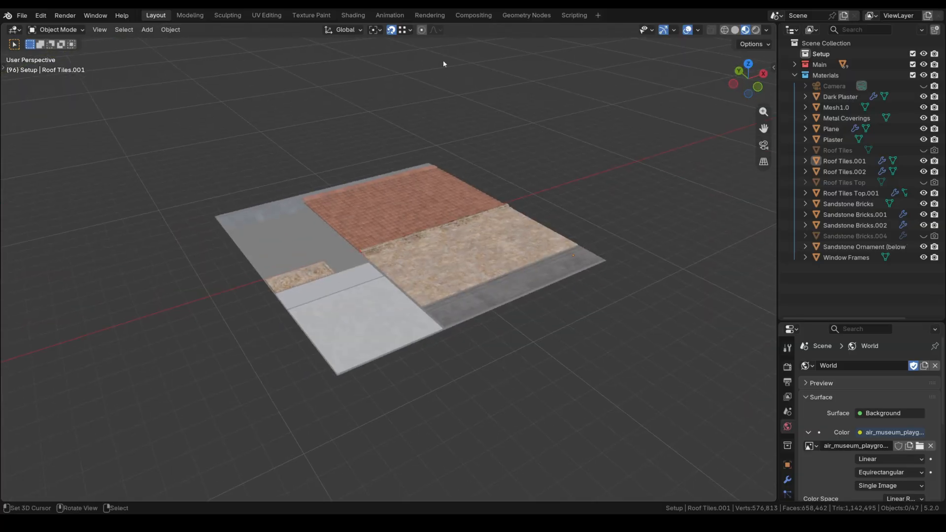
Go to the Shading workspace with the Window Frames object selected and zoomed in.
click(353, 16)
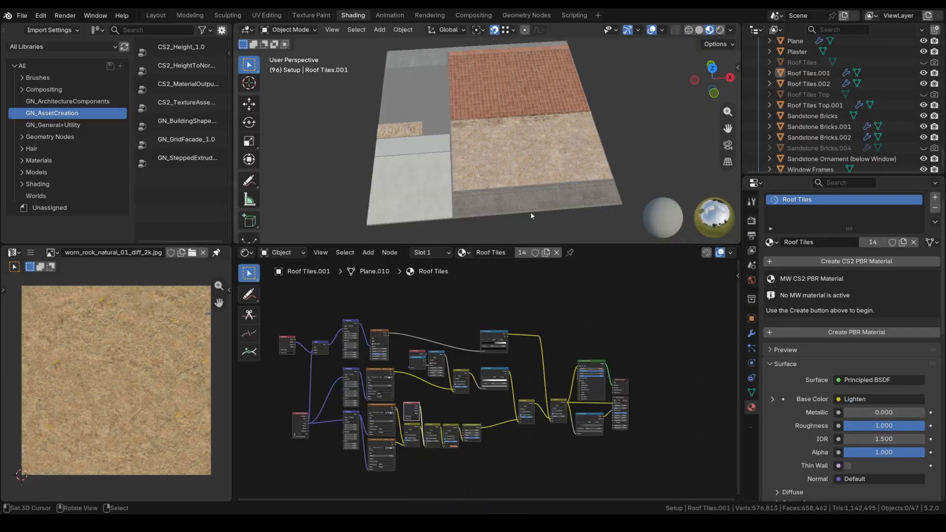
right_click(425, 142)
middle_drag(399, 199, 504, 162)
scroll(448, 182, up, 4)
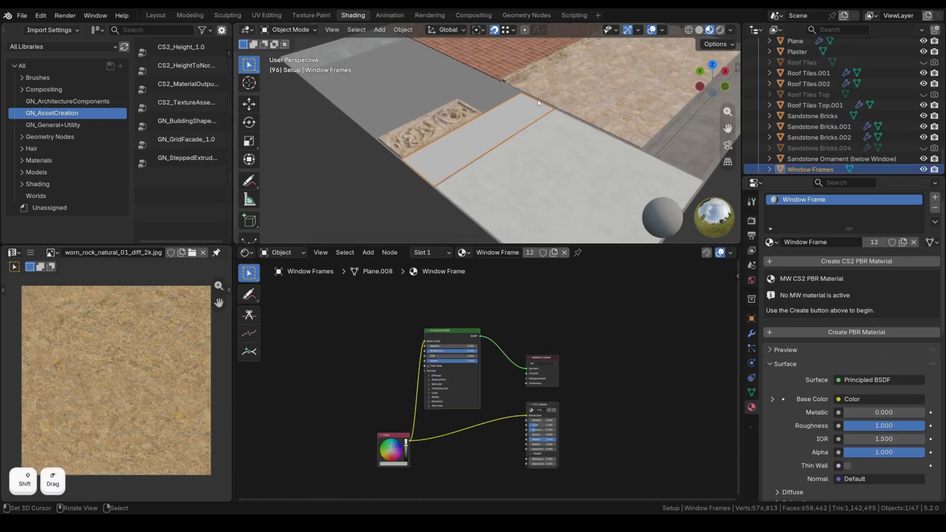
scroll(485, 380, up, 3)
Move the Color node up-left and the Principled BSDF right, then fit the node tree.
drag(381, 447, 372, 433)
drag(411, 388, 426, 392)
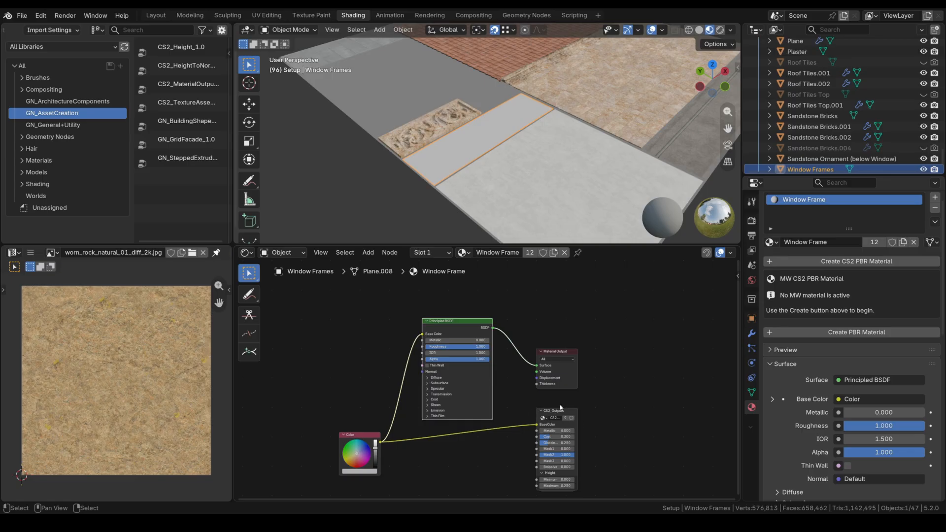
scroll(587, 366, up, 5)
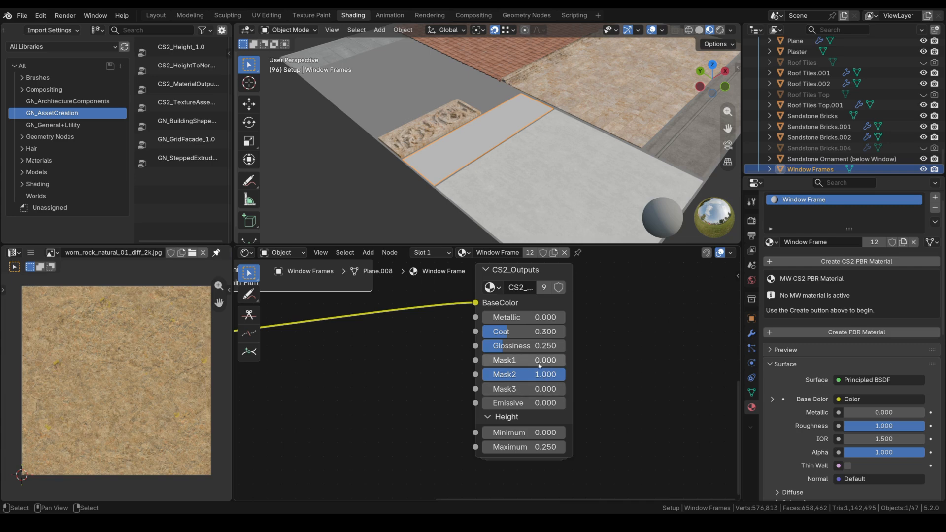
key(Home)
Select the Plaster panel and pan its node tree to the mapping and texture nodes.
right_click(517, 180)
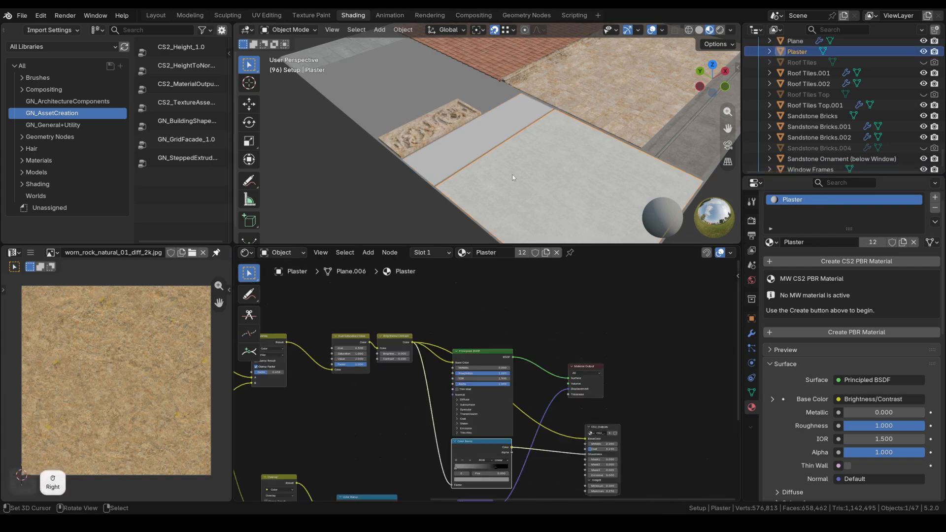
scroll(474, 382, down, 3)
middle_drag(406, 412, 514, 373)
scroll(522, 387, down, 3)
Reposition the CS2_Outputs and Material Output nodes, then deselect and view the tree's right side.
middle_drag(569, 187, 547, 178)
right_drag(678, 381, 682, 350)
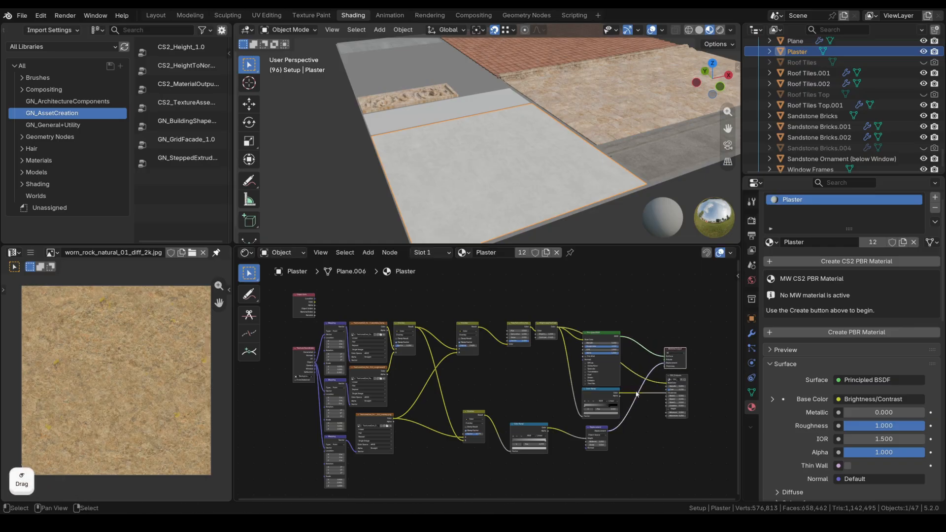
click(398, 386)
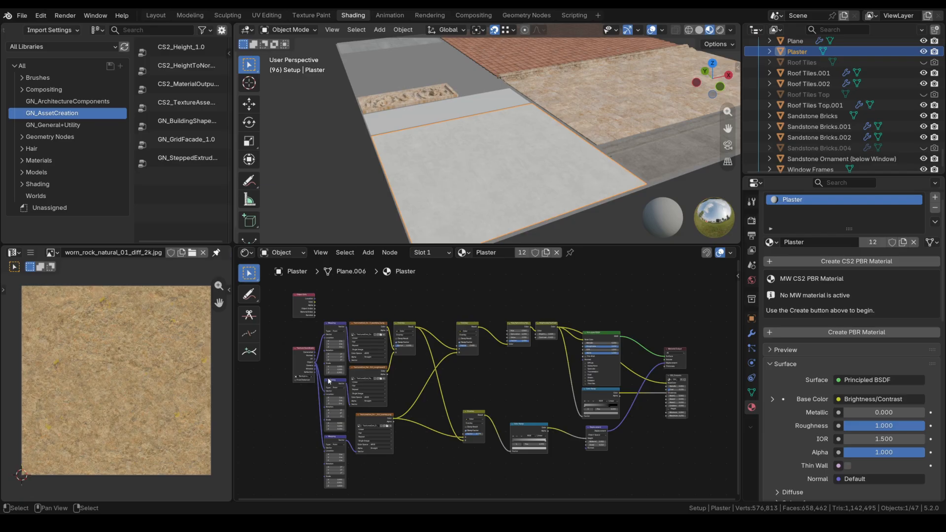
scroll(324, 390, up, 3)
middle_drag(325, 394, 409, 391)
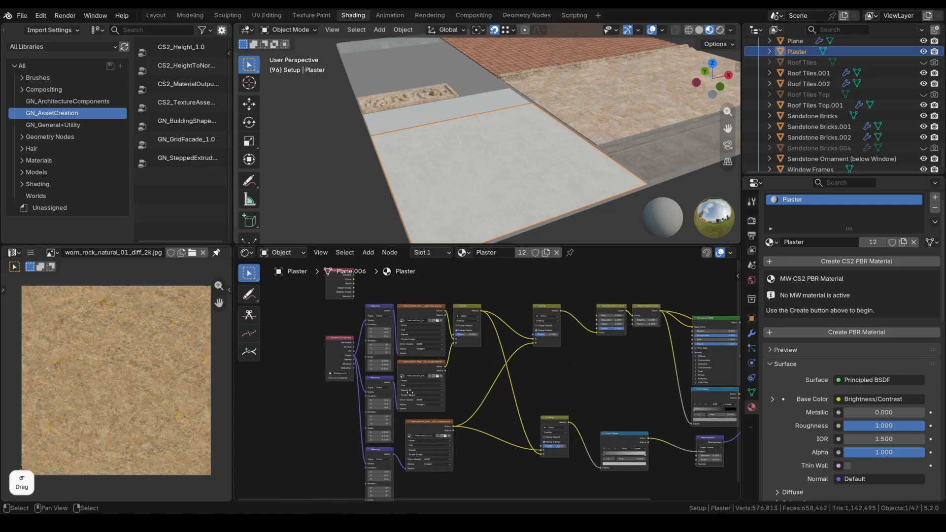
Preview the Plaster base colour, roughness and overlay textures on the panel.
ctrl+shift+click(445, 314)
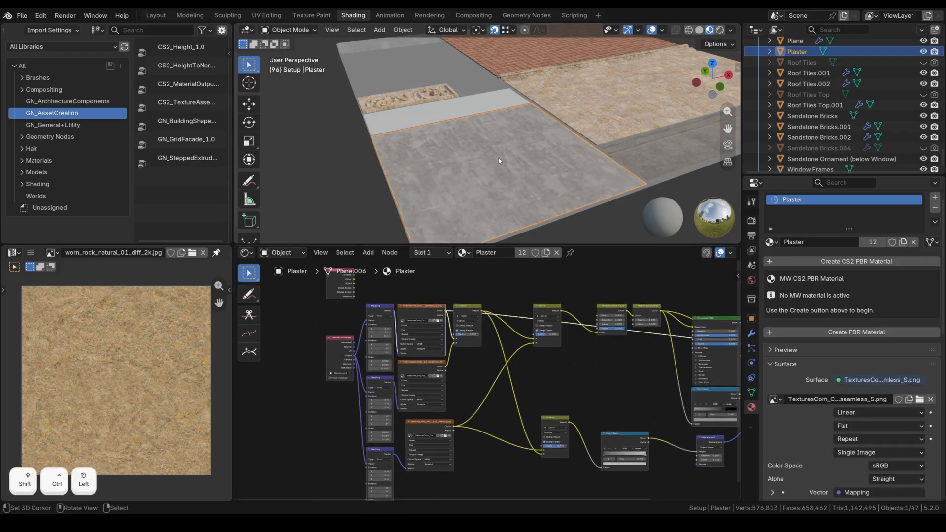
middle_drag(472, 118, 534, 147)
ctrl+shift+click(421, 377)
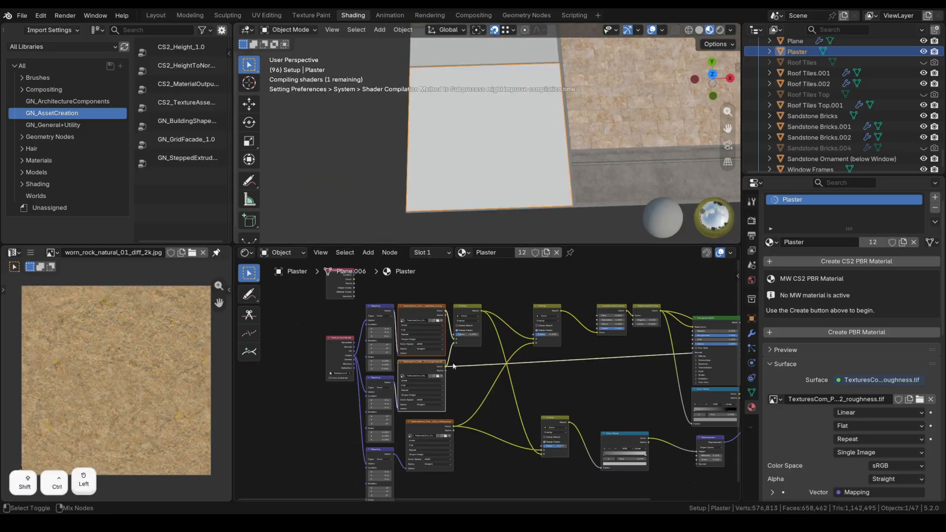
ctrl+shift+click(430, 434)
Preview the upper Overlay mix, the lower Overlay at factor 0.775, and the Color Ramp.
middle_drag(563, 363, 477, 357)
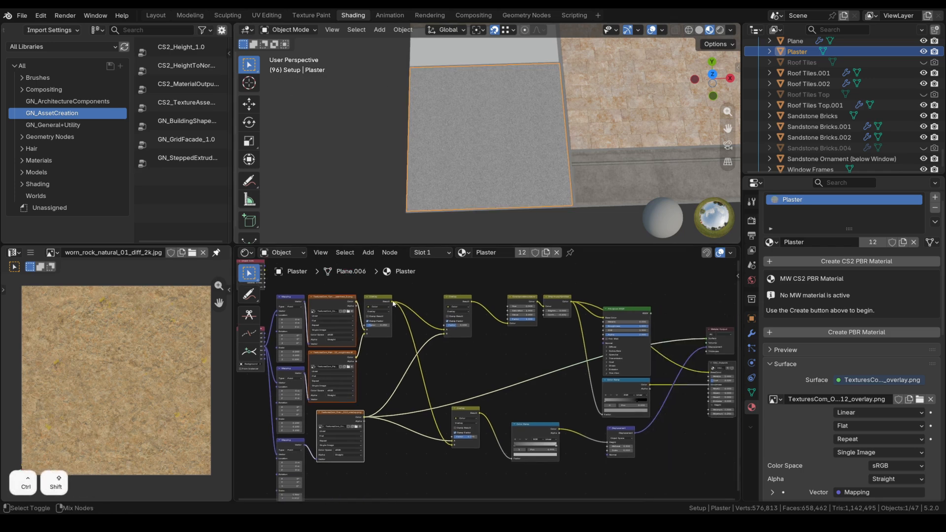
ctrl+shift+click(382, 313)
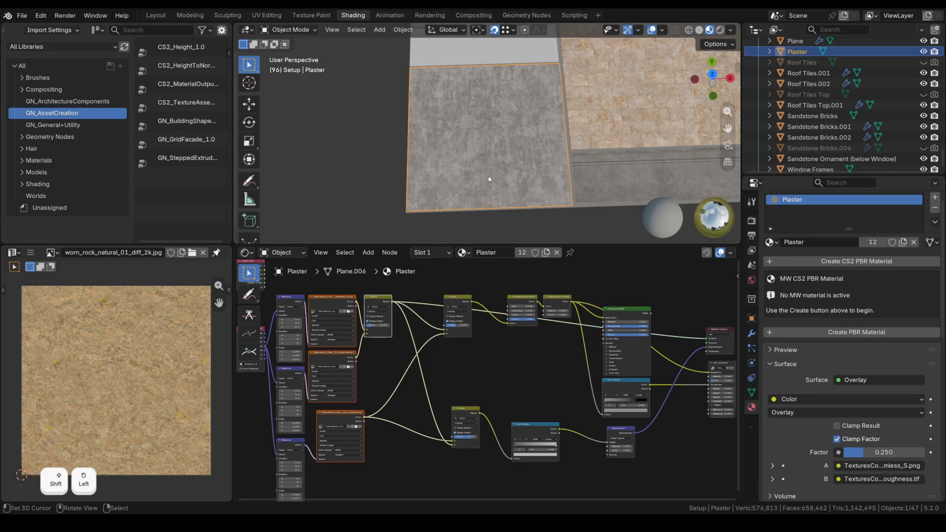
ctrl+shift+click(466, 424)
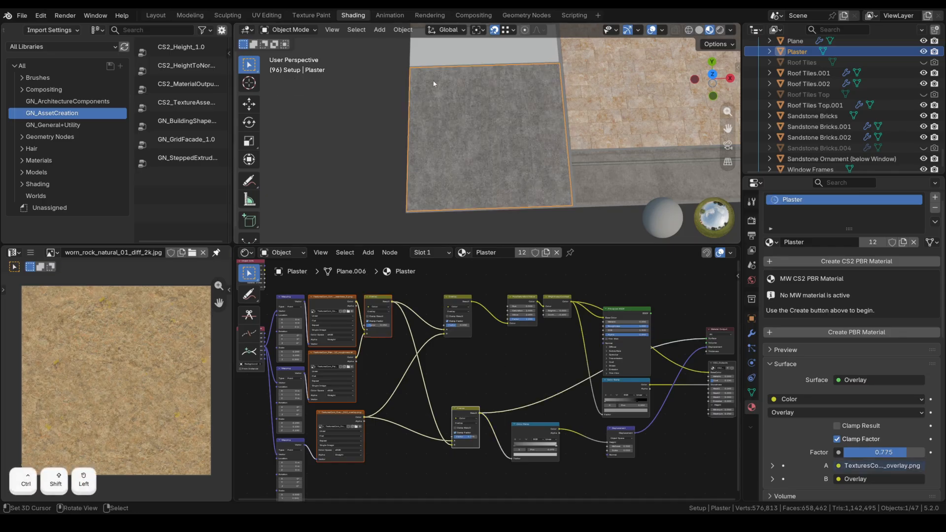
ctrl+shift+click(535, 434)
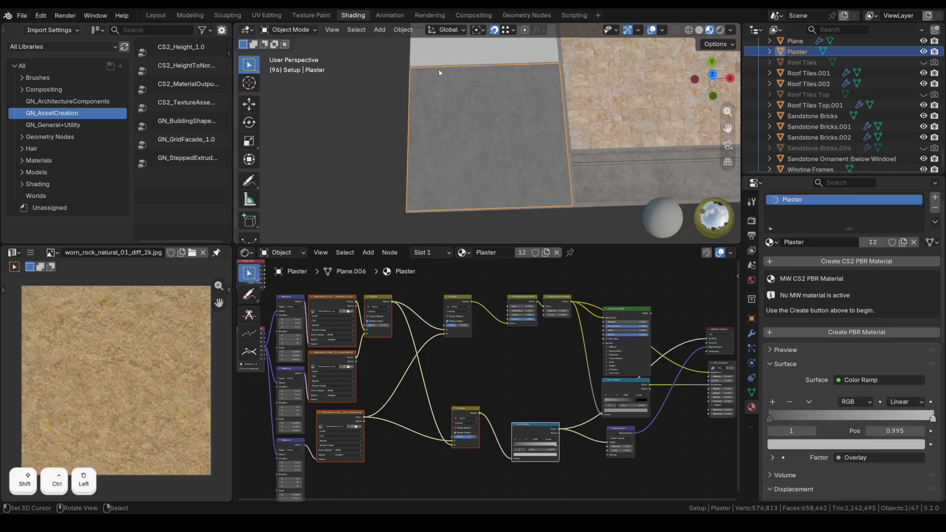
Select the Displacement node, then return to the texture and mapping nodes.
middle_drag(620, 431, 518, 440)
scroll(517, 439, up, 2)
click(517, 439)
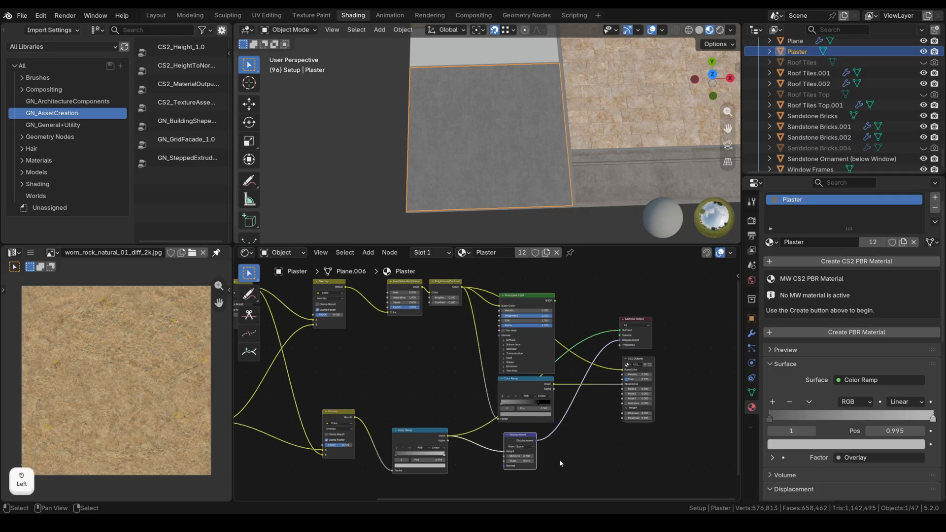
scroll(555, 461, up, 1)
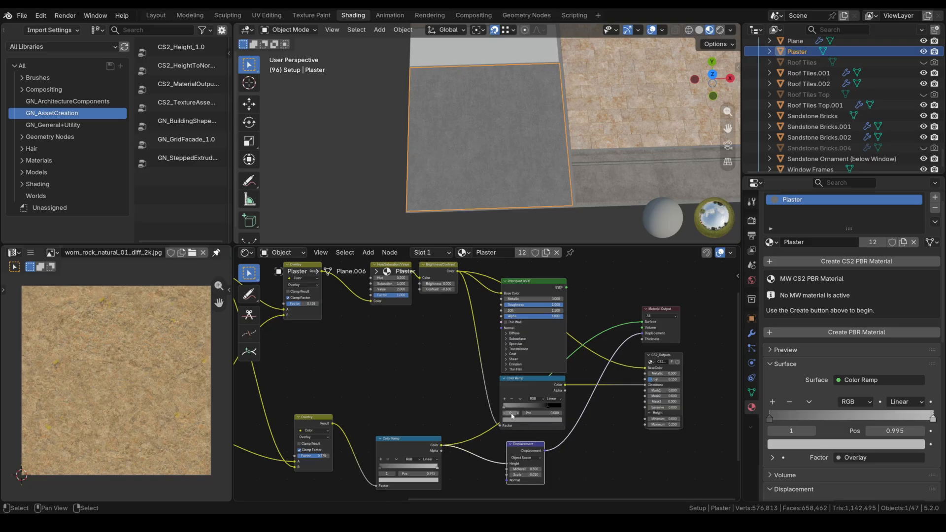
scroll(483, 384, down, 1)
middle_drag(456, 399, 514, 405)
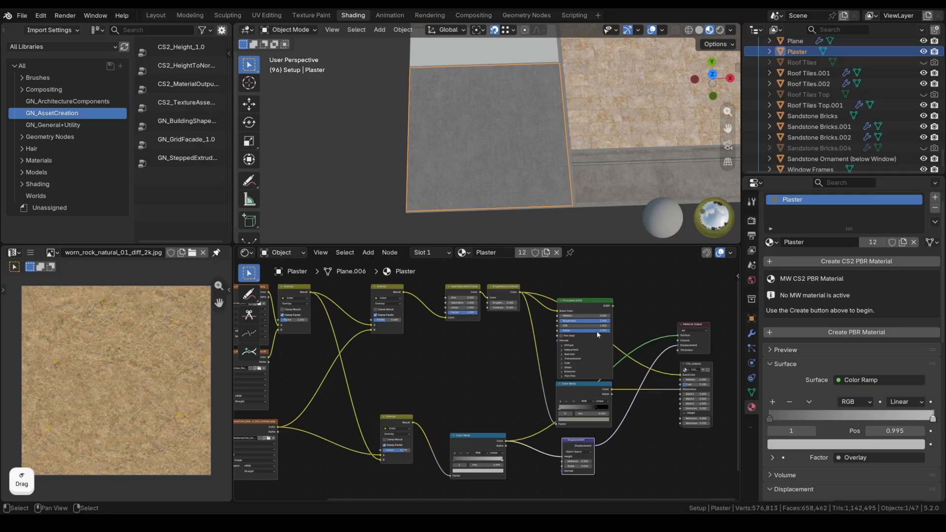
middle_drag(513, 401, 605, 417)
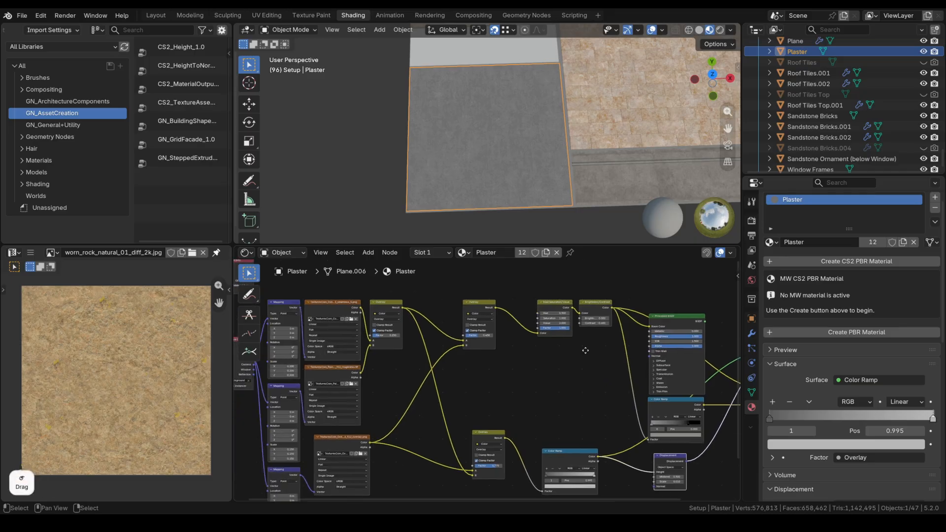
Preview the Overlay, Hue/Saturation/Value and Brightness/Contrast stages, then restore the Principled BSDF.
ctrl+shift+click(494, 310)
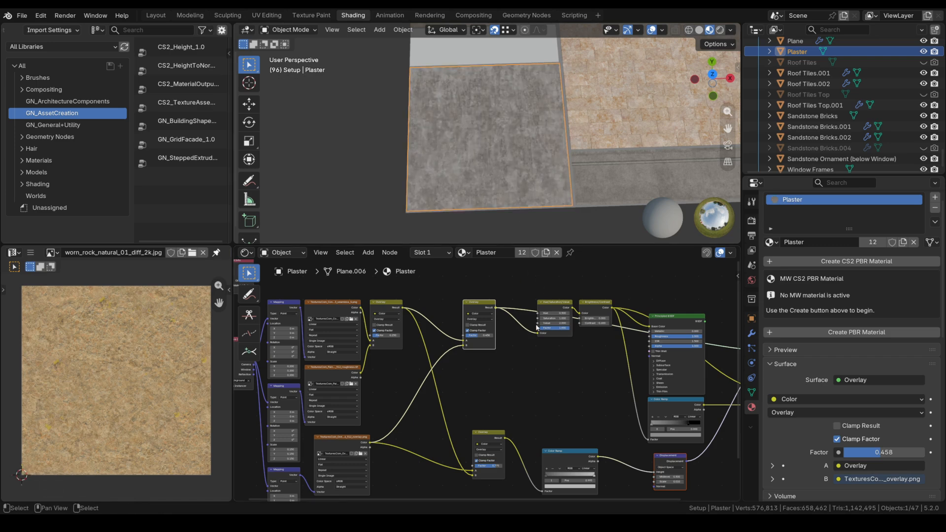
ctrl+shift+click(552, 320)
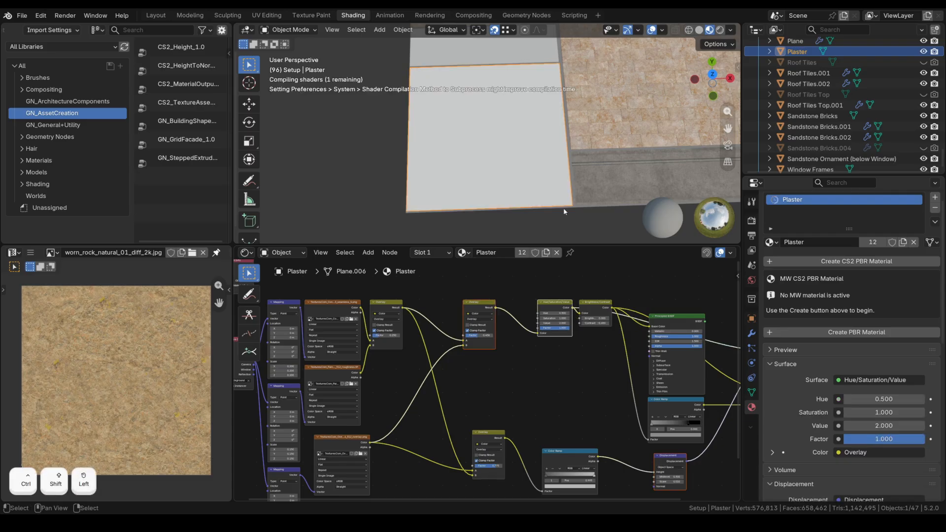
ctrl+shift+click(595, 311)
middle_drag(669, 298, 510, 299)
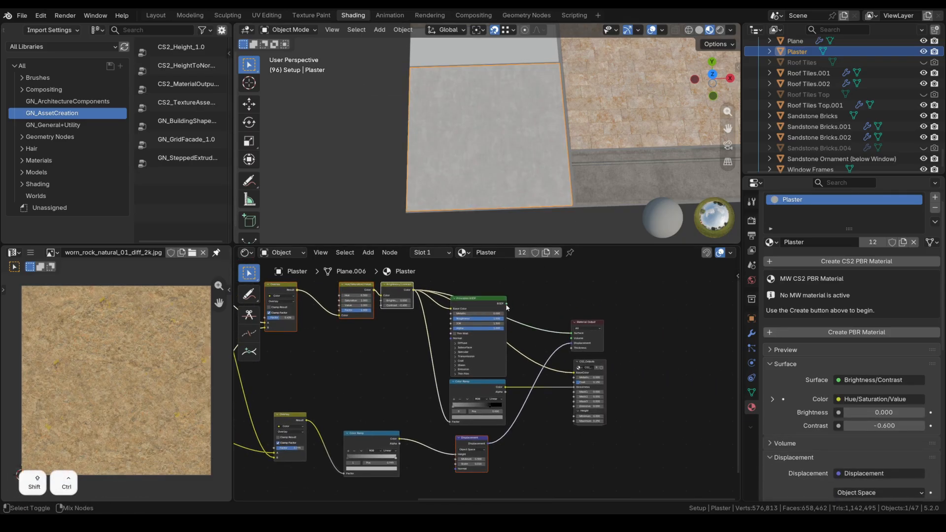
ctrl+shift+click(506, 308)
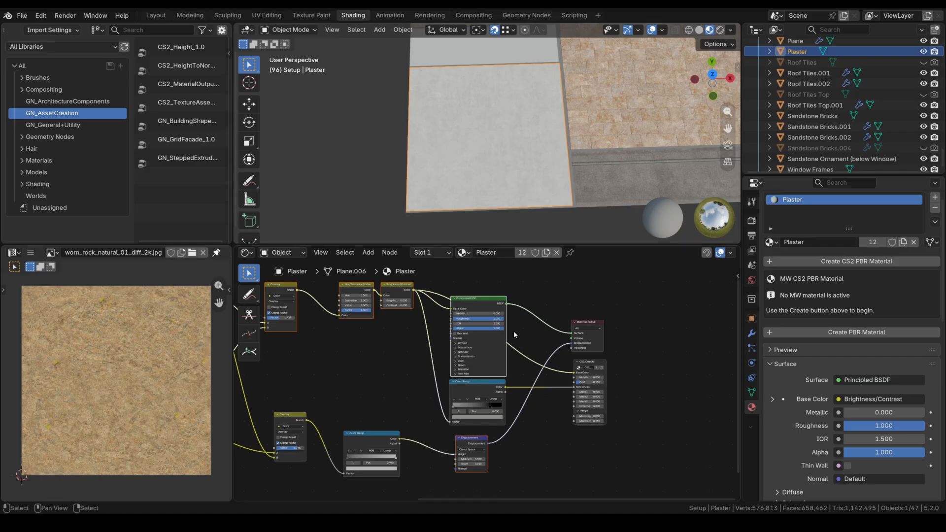
Preview the Plaster Brightness/Contrast and Color Ramp outputs once more.
ctrl+shift+click(413, 296)
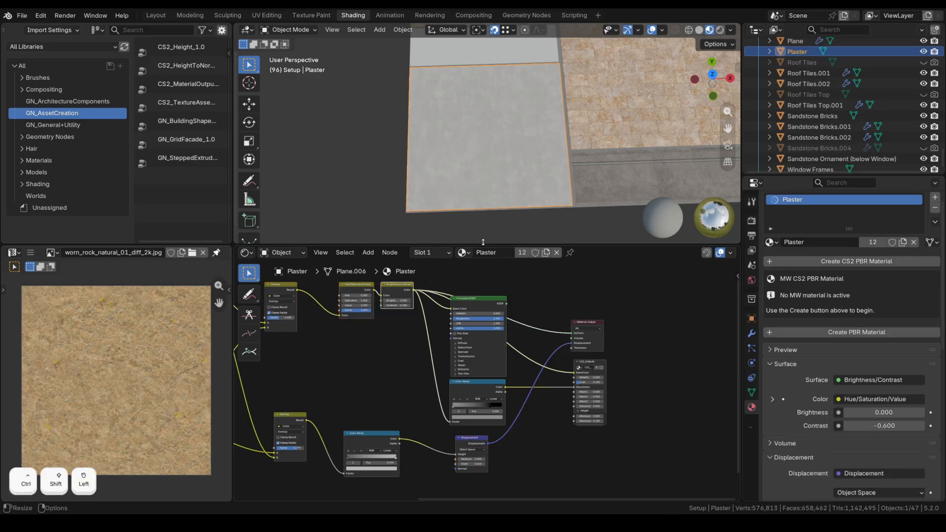
ctrl+shift+click(454, 422)
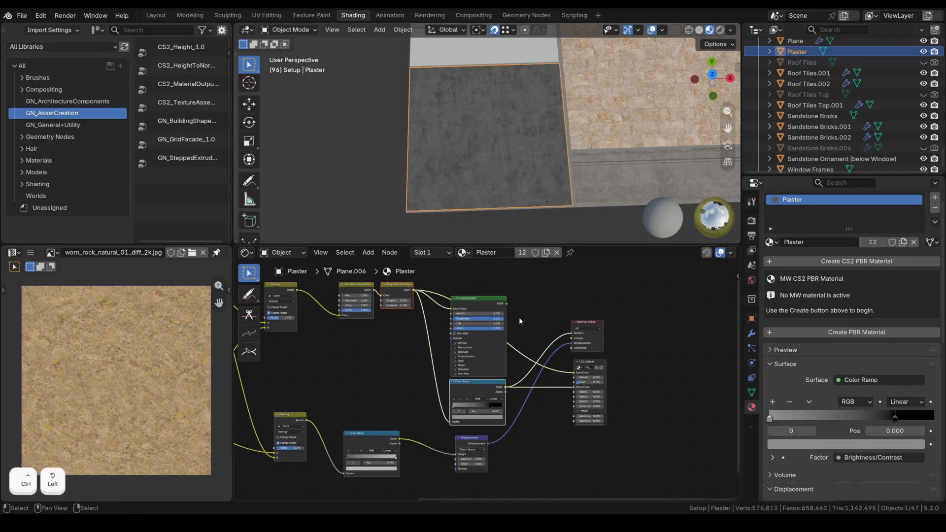
scroll(572, 387, up, 6)
middle_drag(622, 392, 530, 383)
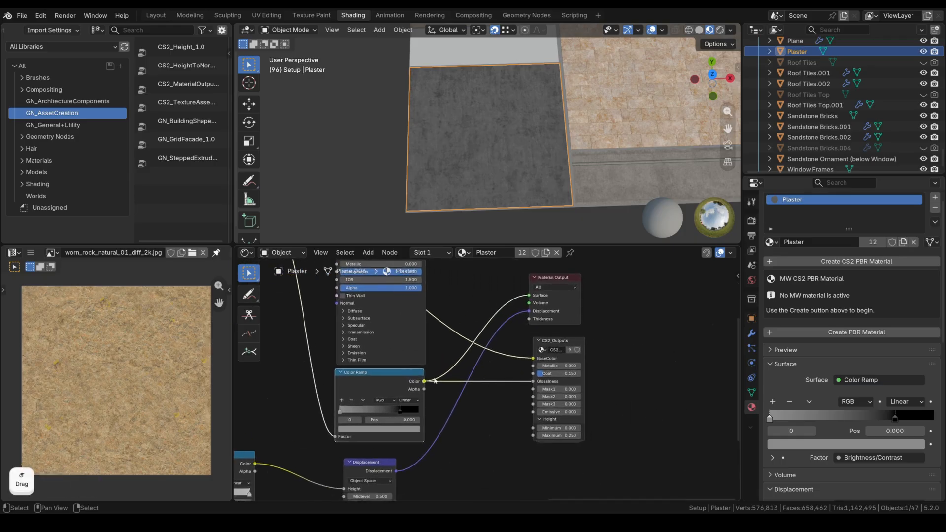
scroll(541, 381, down, 3)
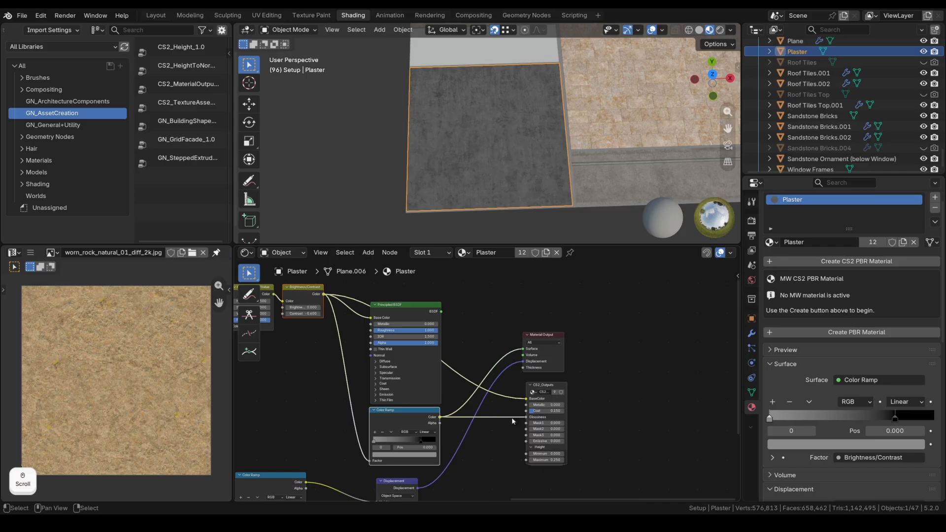
Link Principled BSDF's BSDF output to Material Output Surface and check the Displacement node.
drag(442, 312, 523, 349)
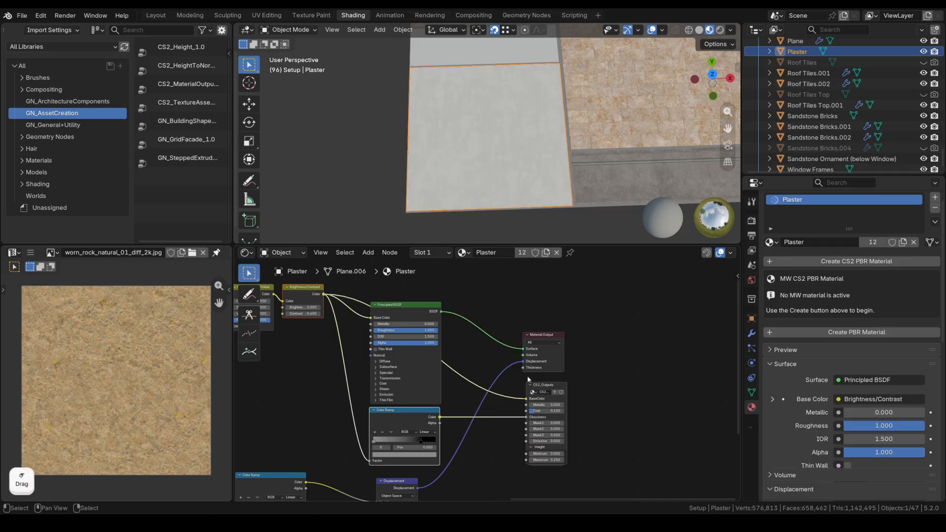
scroll(512, 387, up, 3)
middle_drag(369, 256, 386, 278)
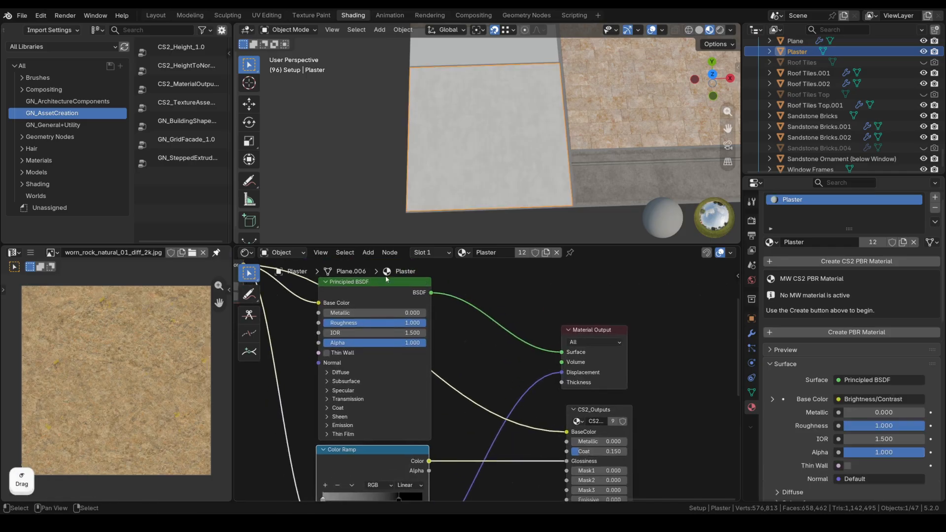
middle_drag(490, 418, 490, 331)
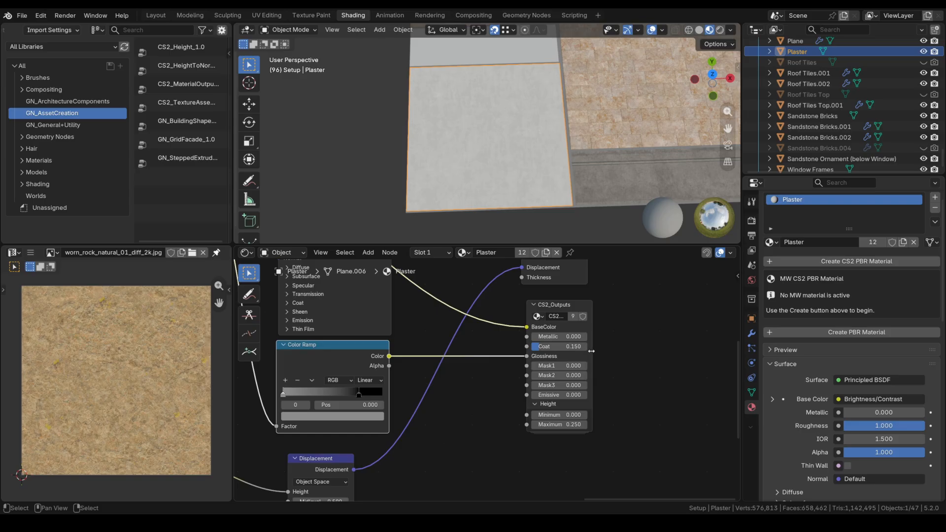
Select the Dark Plaster strip to show the Plaster Dark node tree.
scroll(608, 354, down, 8)
middle_drag(345, 340, 489, 355)
scroll(513, 350, down, 3)
scroll(450, 208, down, 2)
click(592, 158)
middle_drag(473, 426, 472, 378)
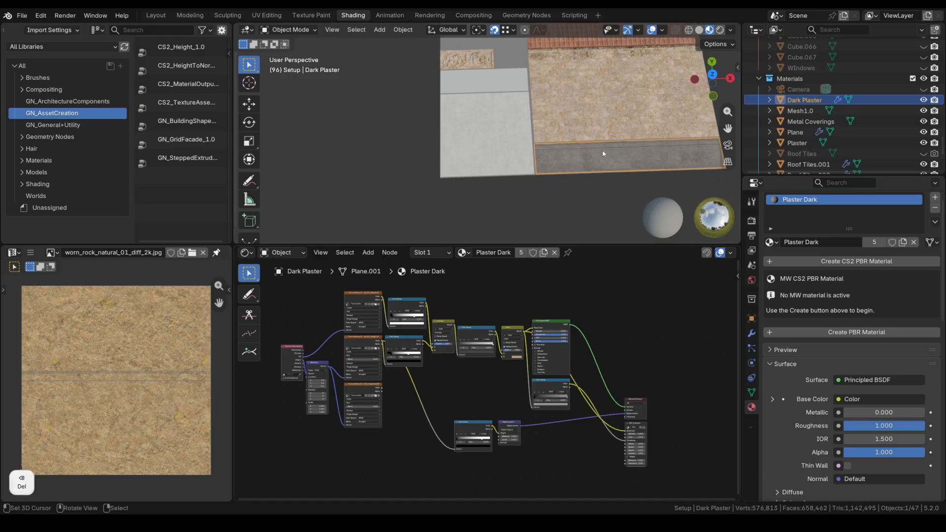
Move the Plaster Dark Material Output and CS2_Outputs nodes up beside the Principled BSDF.
ctrl+scroll(505, 161, down, 5)
scroll(505, 161, up, 6)
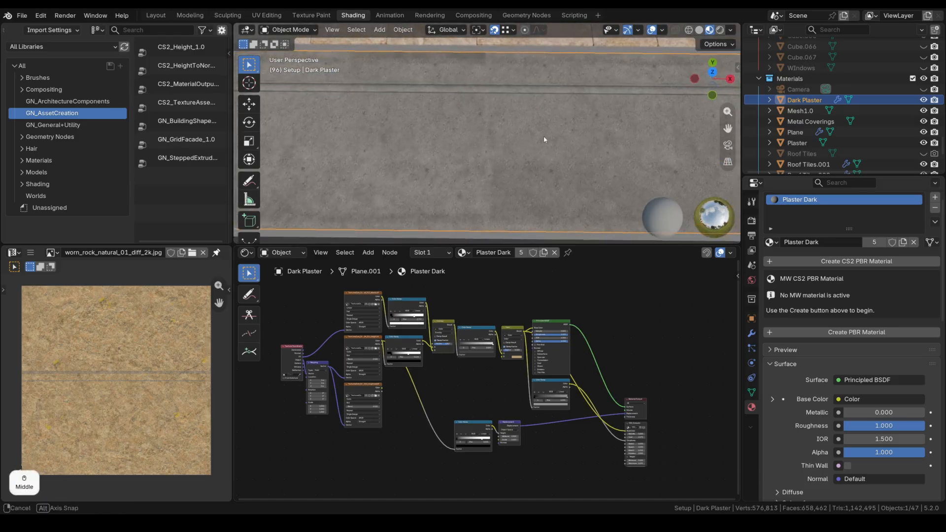
middle_drag(534, 143, 570, 119)
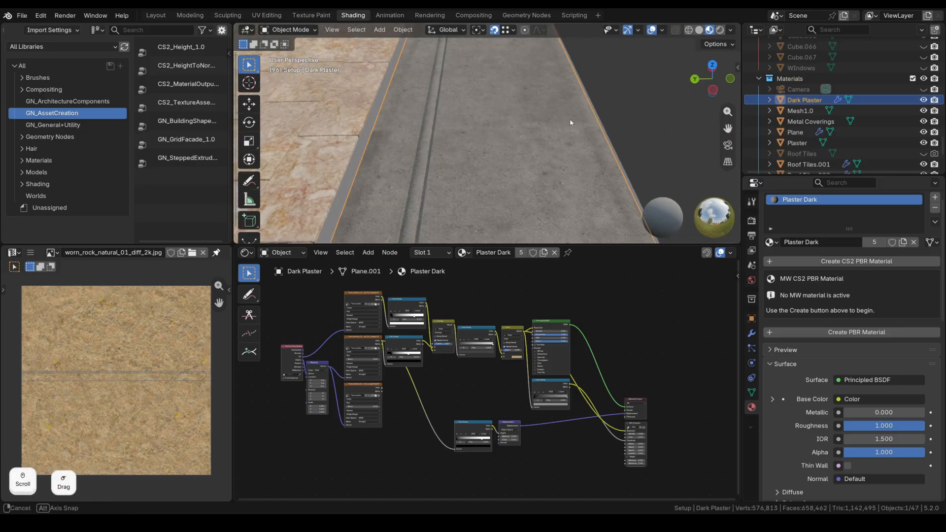
scroll(521, 398, up, 1)
drag(716, 461, 641, 382)
drag(659, 403, 661, 336)
Preview the albedo Image Texture on the dark plaster strip.
middle_drag(454, 384, 518, 400)
scroll(518, 400, down, 1)
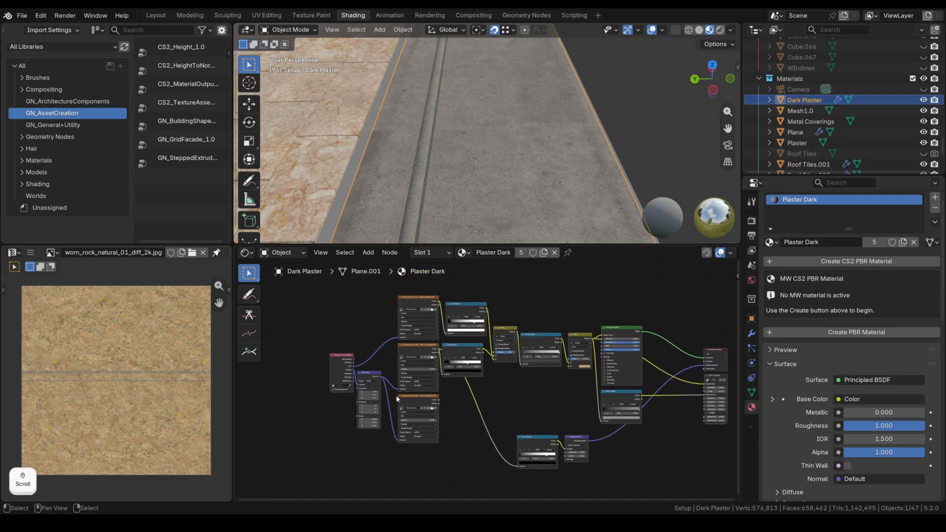
middle_drag(445, 330, 391, 328)
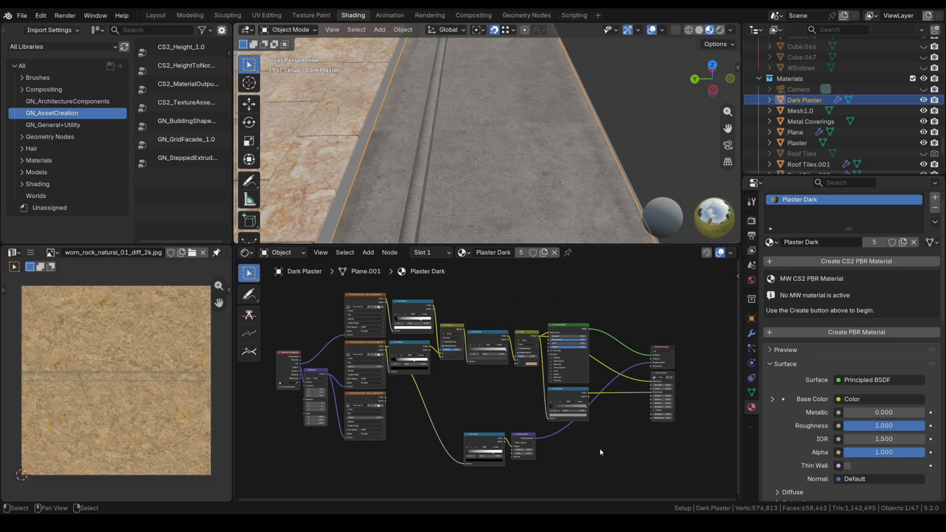
middle_drag(599, 453, 686, 478)
ctrl+shift+click(451, 340)
middle_drag(592, 152, 499, 196)
Preview the Plaster Dark height and roughness maps on the surface.
ctrl+shift+click(473, 374)
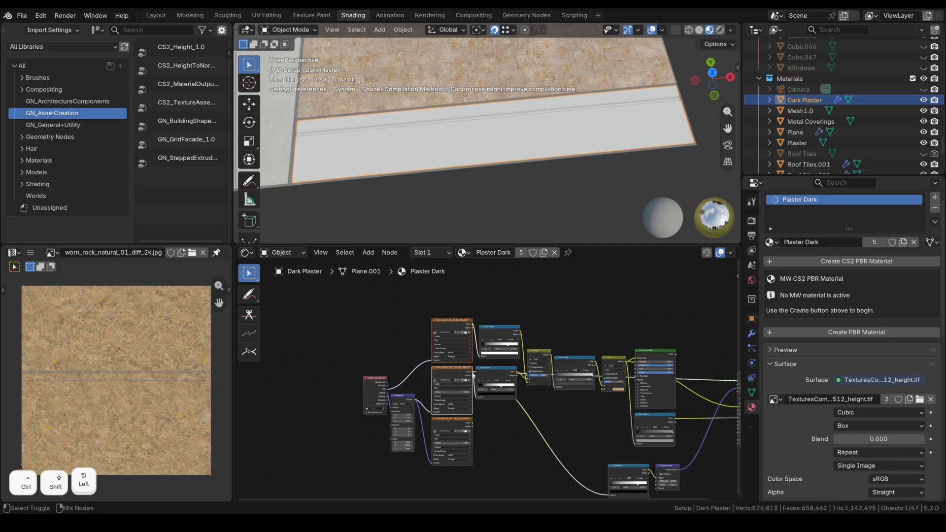
scroll(486, 151, up, 3)
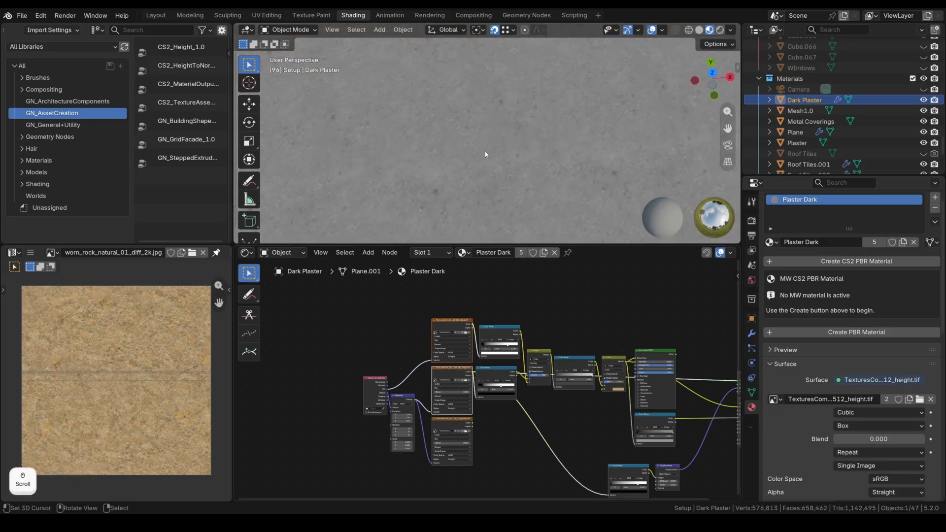
scroll(485, 152, down, 2)
ctrl+shift+click(472, 421)
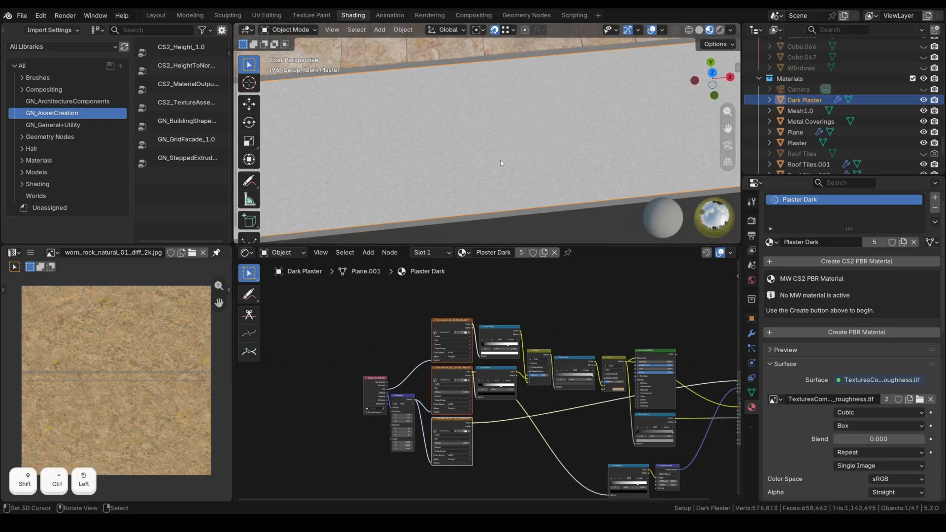
scroll(502, 158, up, 2)
scroll(502, 158, down, 3)
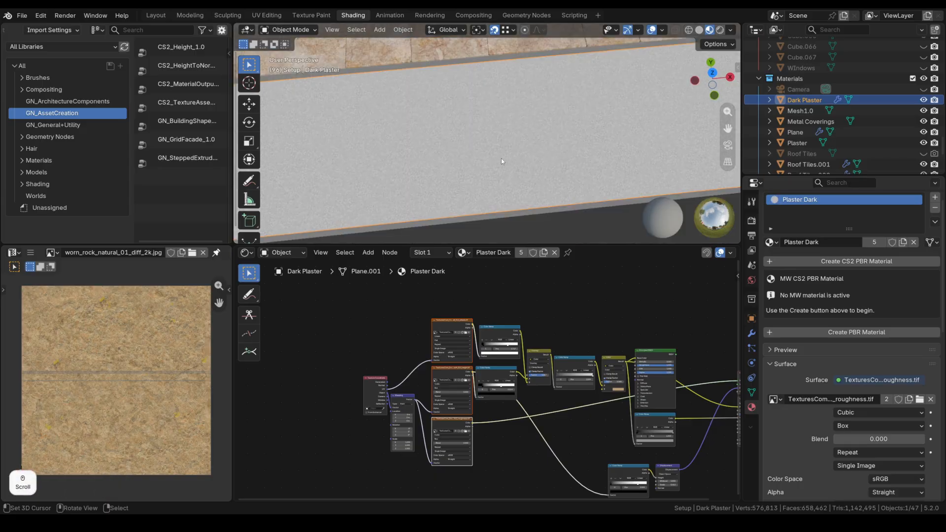
scroll(489, 149, down, 1)
middle_drag(509, 317, 451, 320)
scroll(433, 373, up, 2)
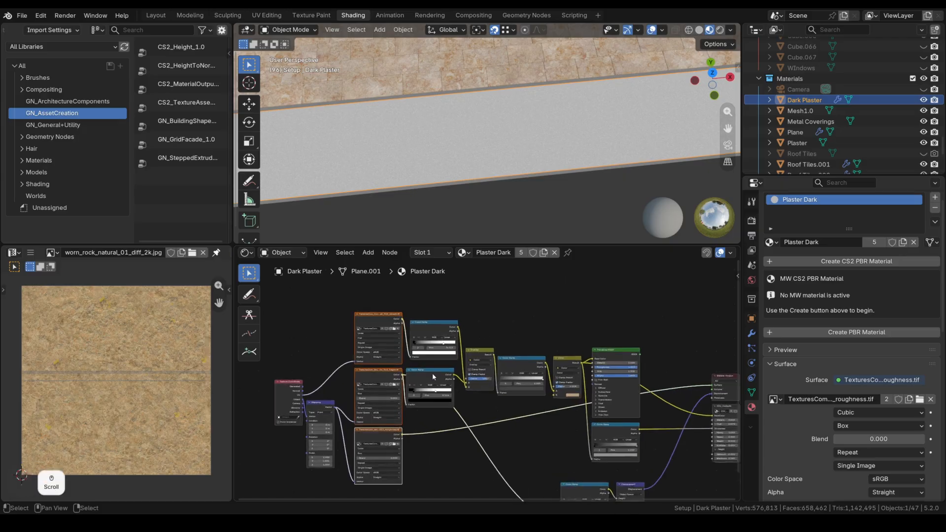
middle_drag(337, 395, 441, 375)
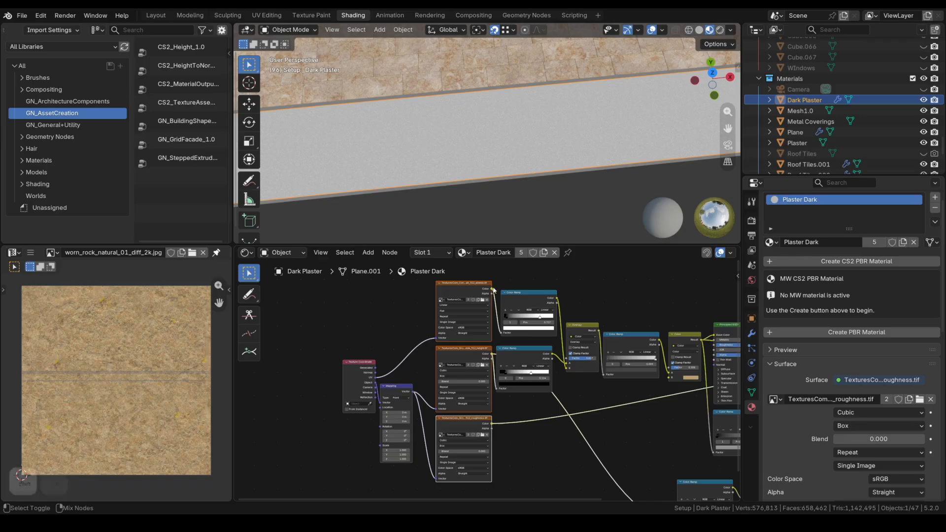
Step through the albedo, Color Ramp, Overlay mix and Color mix previews.
ctrl+shift+click(436, 322)
scroll(498, 139, down, 2)
scroll(497, 139, down, 1)
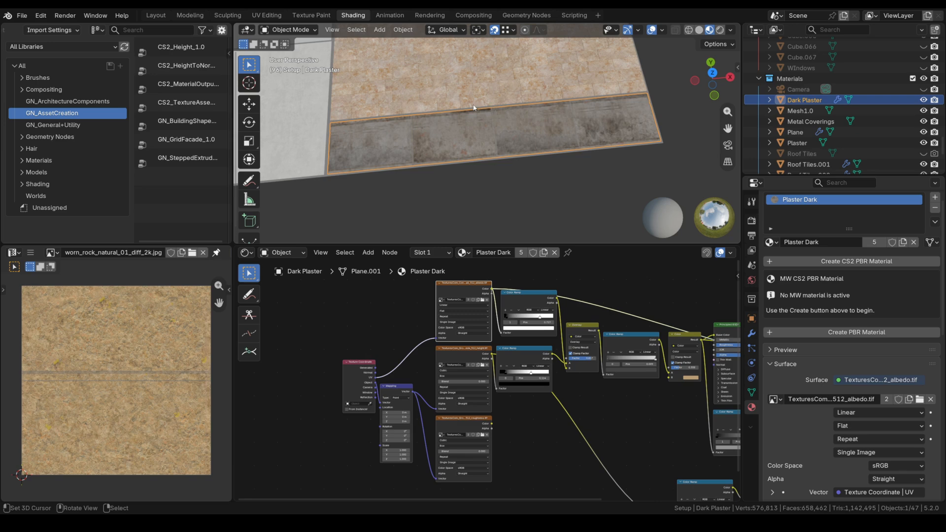
ctrl+shift+click(377, 306)
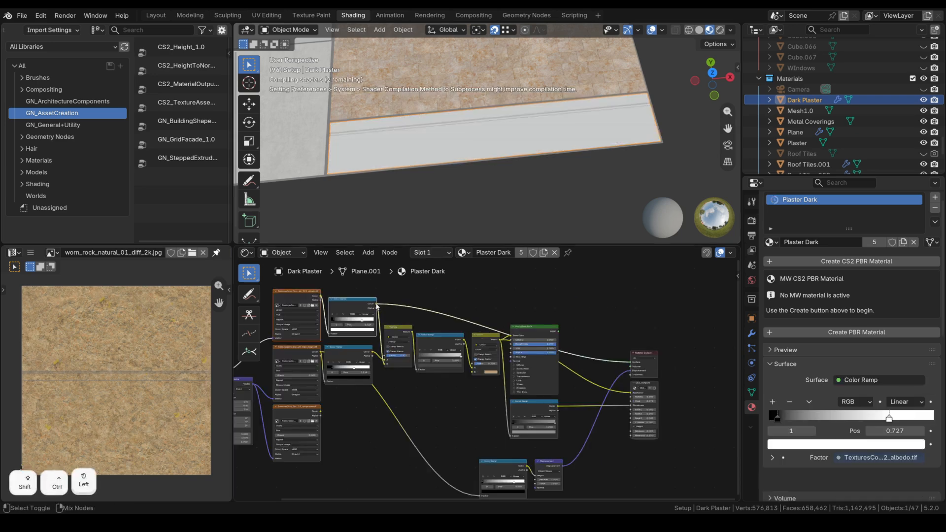
scroll(432, 101, up, 3)
ctrl+shift+click(314, 300)
ctrl+shift+click(408, 339)
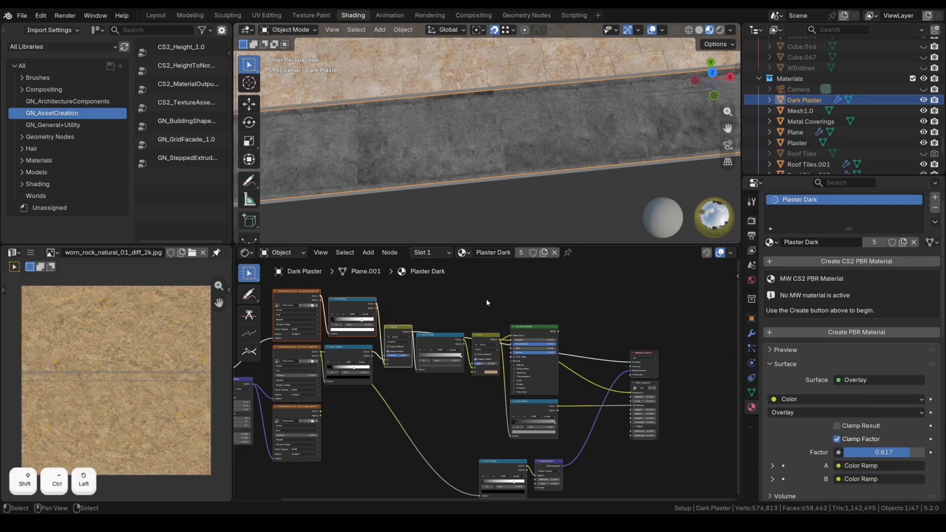
scroll(481, 197, up, 5)
ctrl+shift+click(455, 348)
ctrl+shift+click(487, 336)
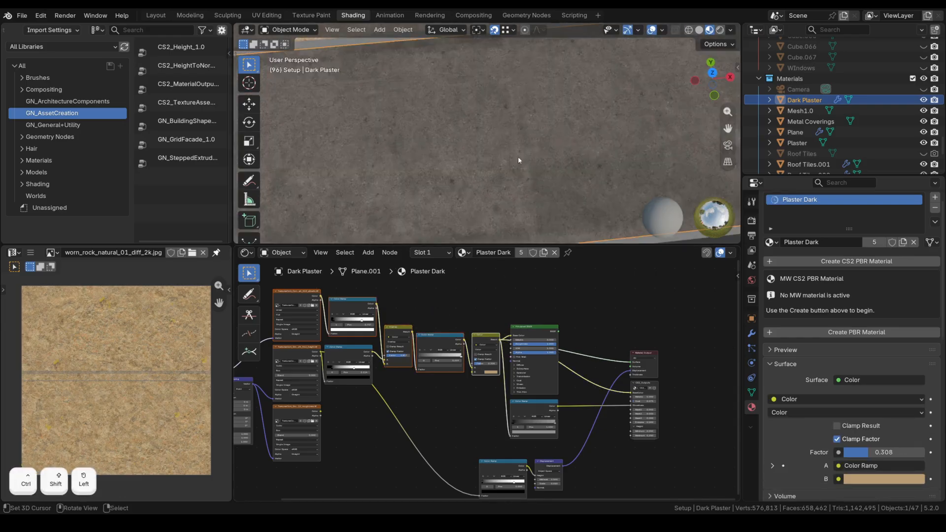
scroll(518, 158, down, 4)
Restore the Principled BSDF, then preview the lower Color Ramp and the height map.
middle_drag(542, 335, 421, 318)
ctrl+shift+click(421, 316)
scroll(345, 370, up, 2)
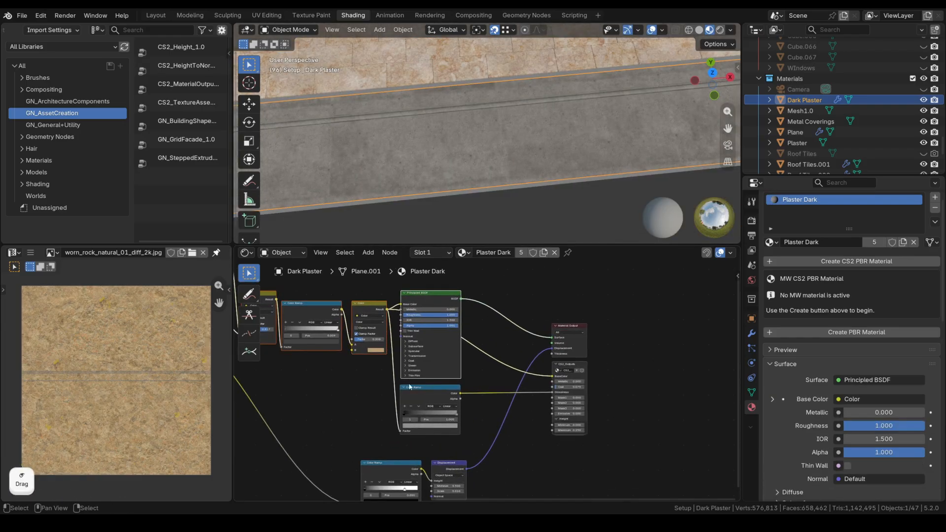
ctrl+shift+click(434, 397)
scroll(495, 190, up, 3)
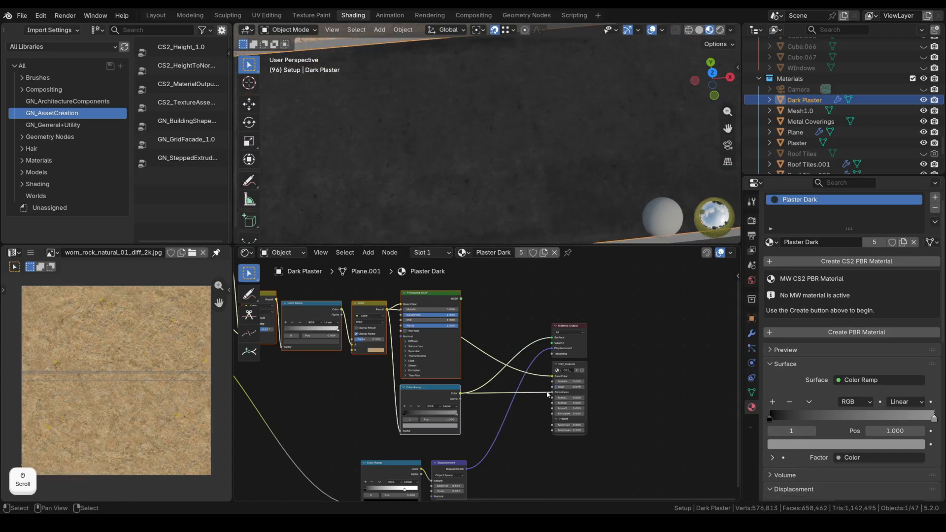
middle_drag(311, 373, 475, 365)
scroll(475, 364, down, 1)
ctrl+shift+click(329, 345)
scroll(498, 162, down, 4)
scroll(498, 162, up, 3)
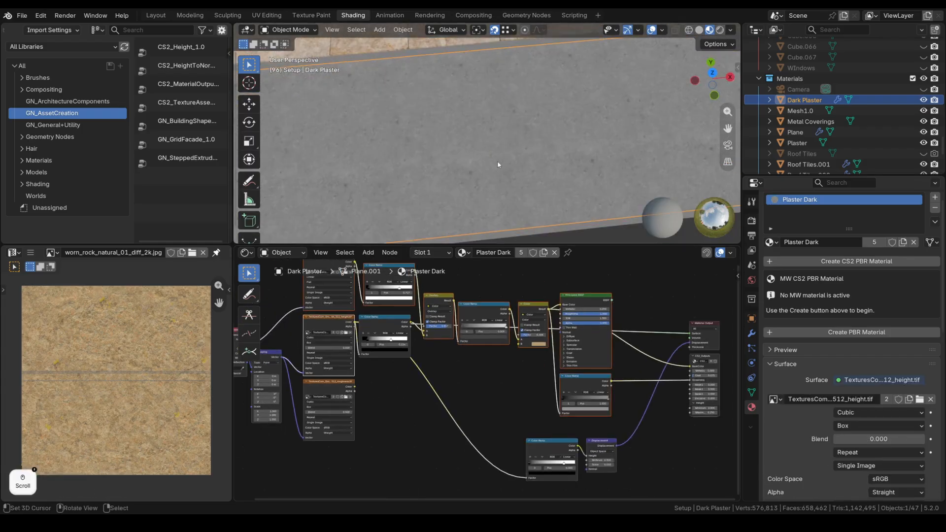
scroll(497, 164, up, 1)
Preview the displacement Color Ramp and Displacement node, ending on the lower Color Ramp.
middle_drag(507, 391, 379, 366)
scroll(490, 133, down, 4)
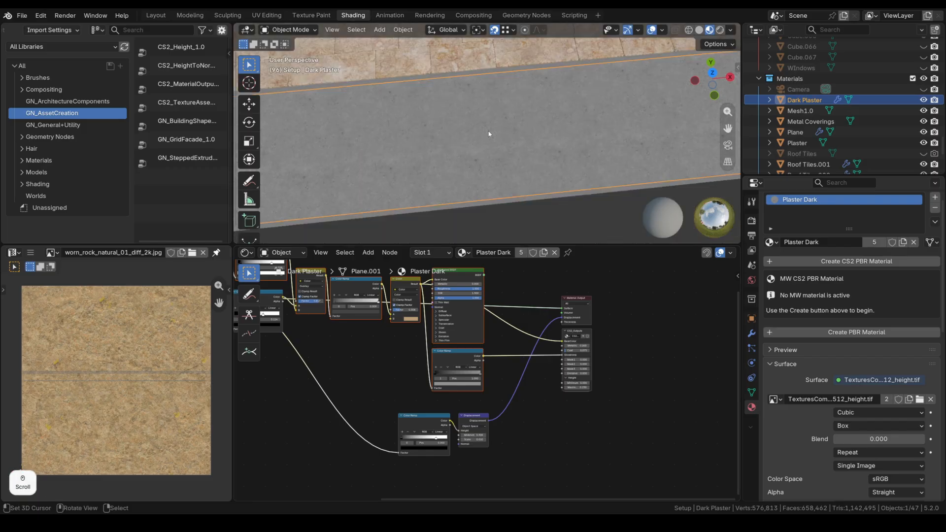
ctrl+shift+click(438, 423)
ctrl+shift+click(490, 423)
scroll(525, 181, down, 2)
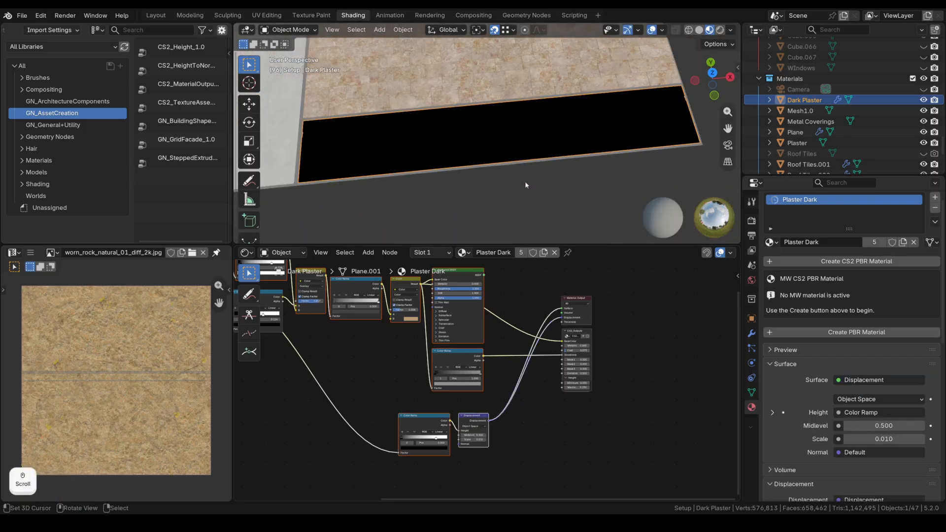
ctrl+shift+click(483, 278)
scroll(552, 190, up, 3)
scroll(437, 352, up, 1)
middle_drag(436, 352, 406, 387)
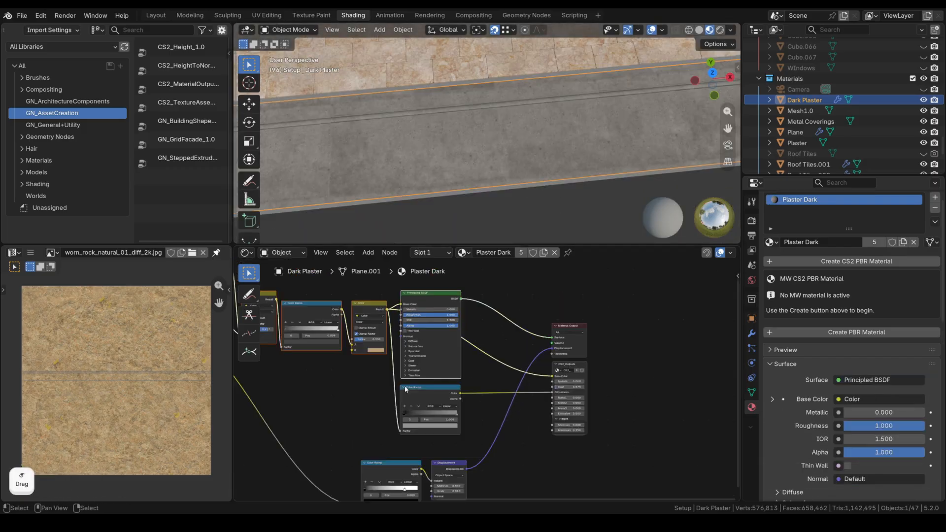
ctrl+shift+click(451, 408)
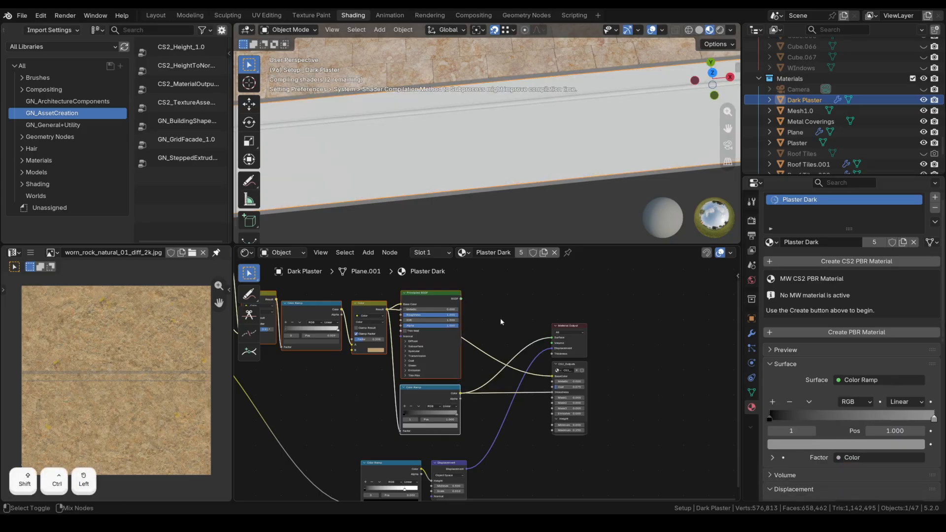
scroll(490, 166, up, 4)
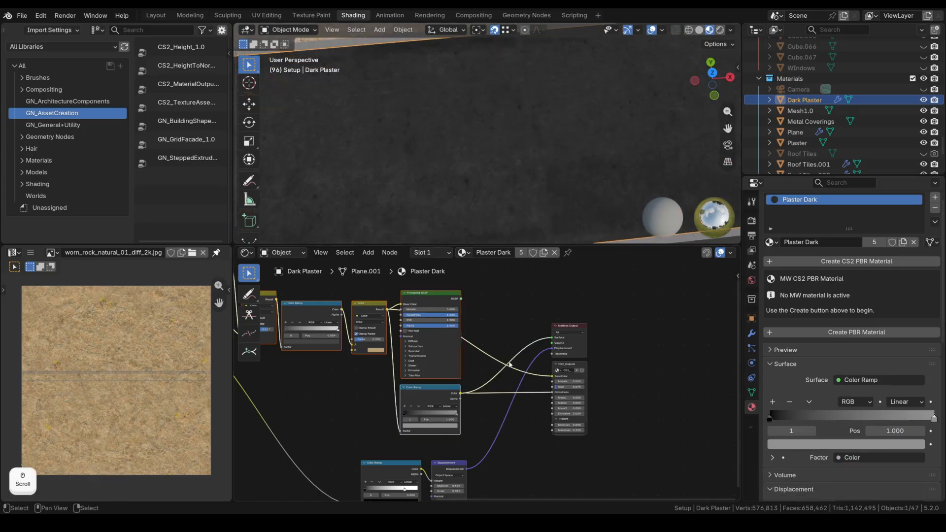
Delete the selection and frame the Metal Sheets node tree, nudging the Mapping node into place.
key(Delete)
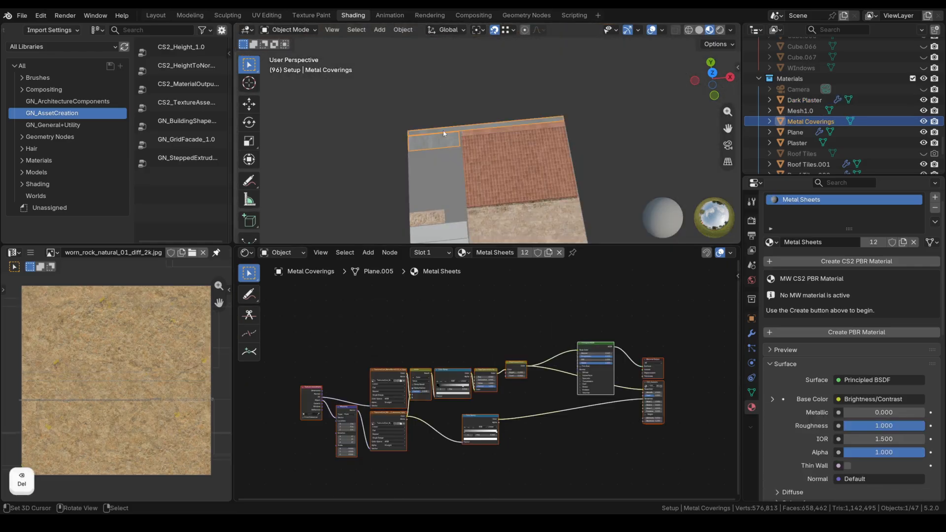
scroll(444, 134, up, 8)
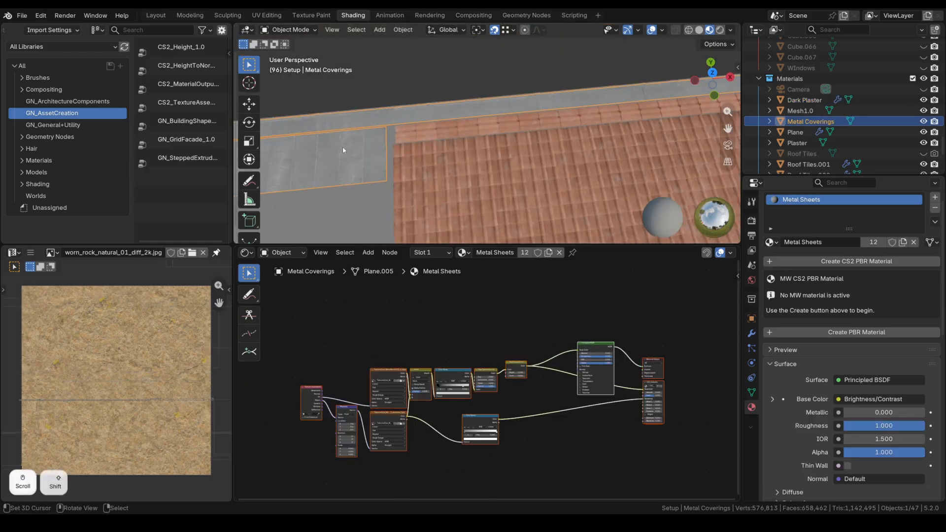
shift+middle_drag(342, 146, 598, 126)
scroll(607, 129, up, 4)
scroll(607, 129, down, 4)
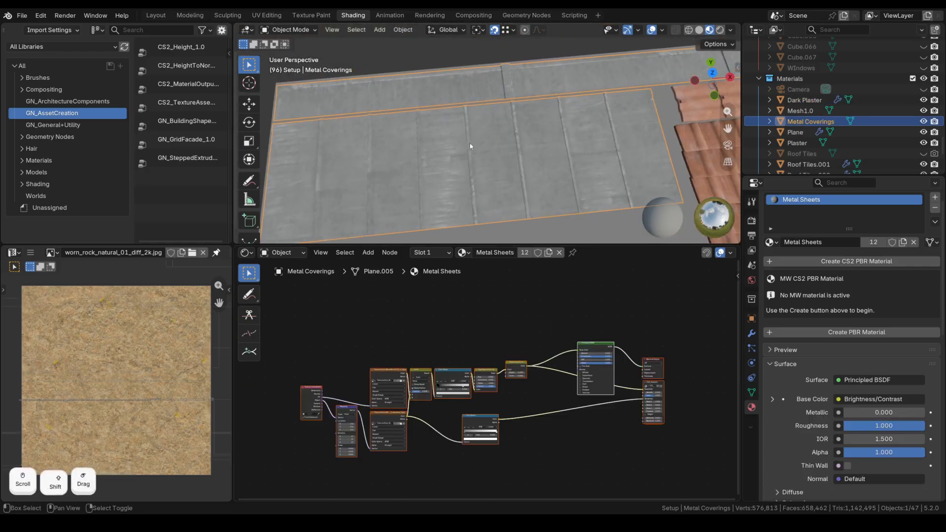
scroll(529, 395, up, 2)
middle_drag(466, 412, 511, 342)
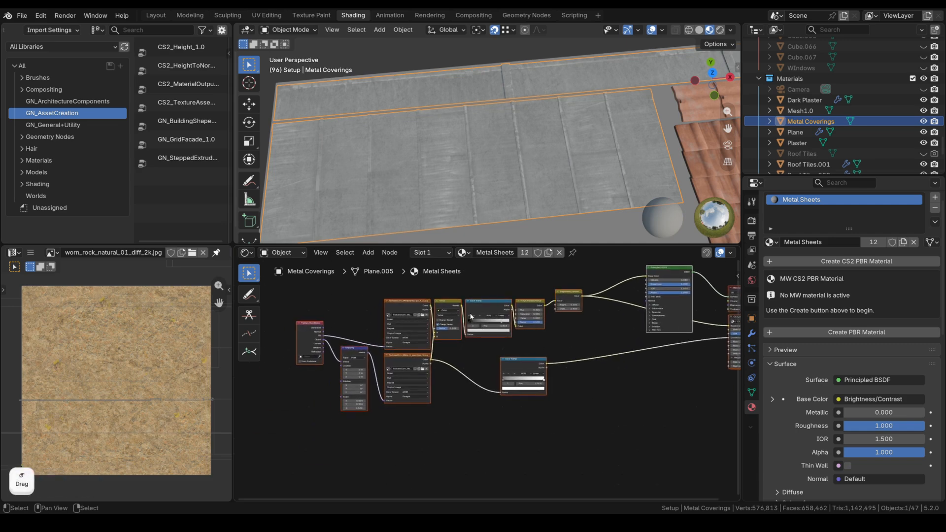
middle_drag(485, 307, 454, 332)
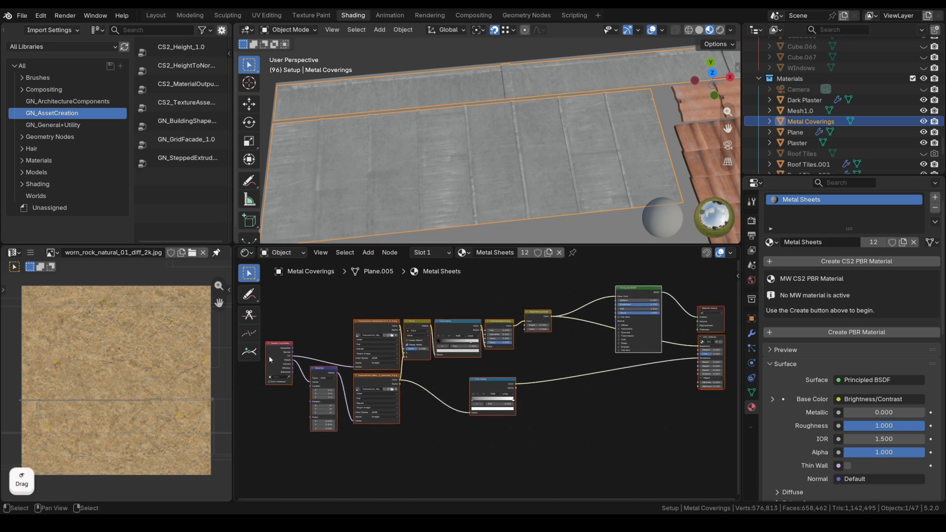
drag(331, 376, 324, 381)
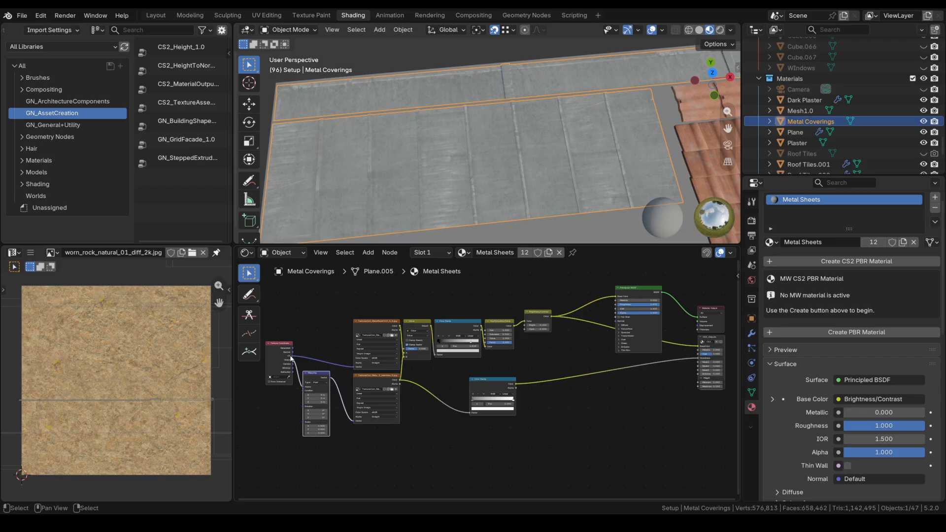
Preview the MetalBare image texture, then the grey seamless texture, on the roof.
ctrl+shift+click(401, 333)
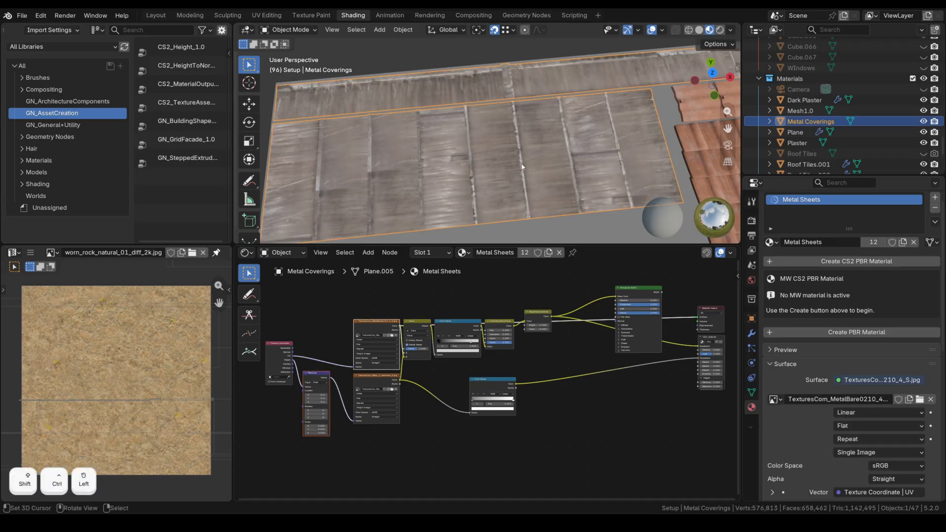
scroll(523, 167, up, 3)
scroll(523, 167, down, 3)
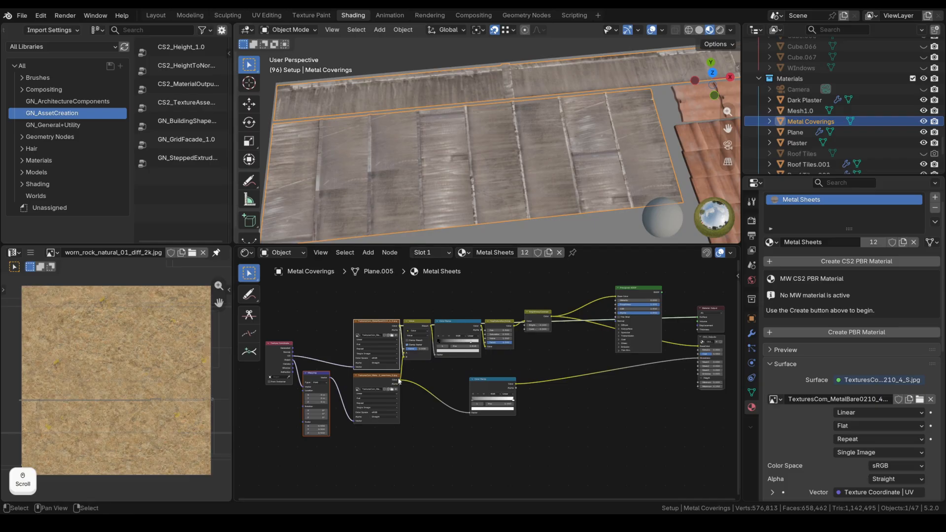
ctrl+shift+click(377, 394)
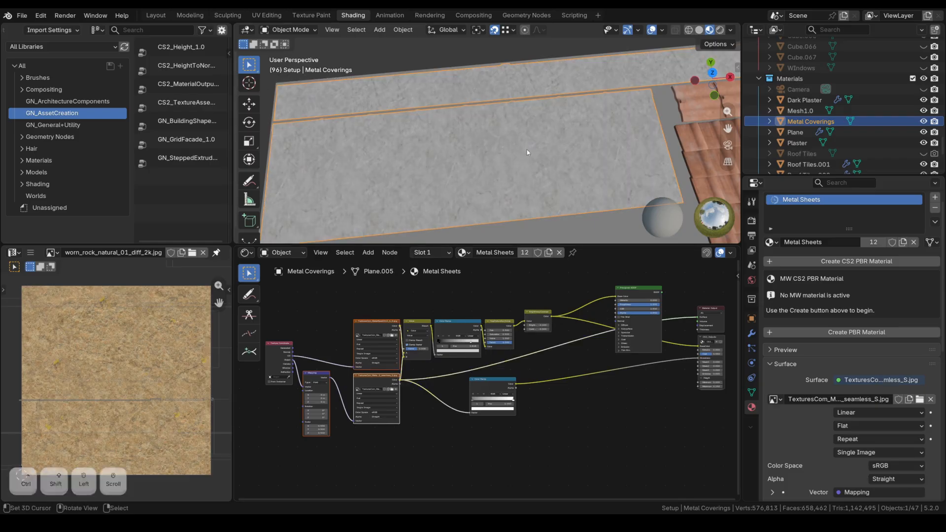
scroll(527, 150, up, 2)
middle_drag(497, 347, 431, 368)
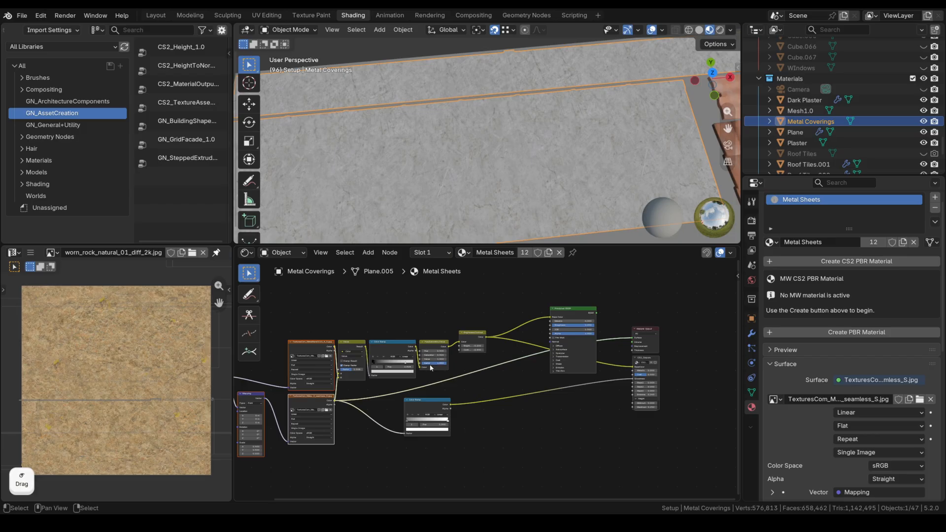
Preview the Mix, Color Ramp, Hue/Saturation/Value and Brightness/Contrast stages, then restore the Principled BSDF.
ctrl+shift+click(367, 348)
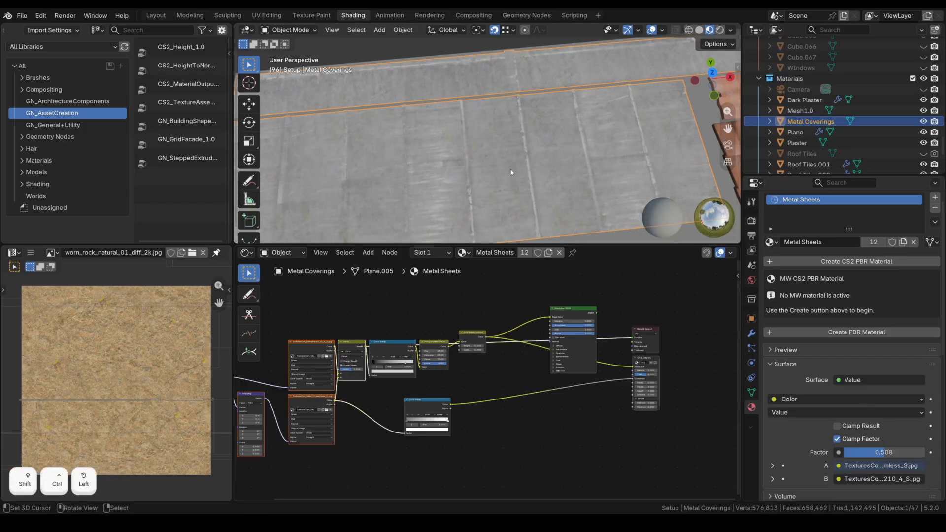
ctrl+shift+click(410, 356)
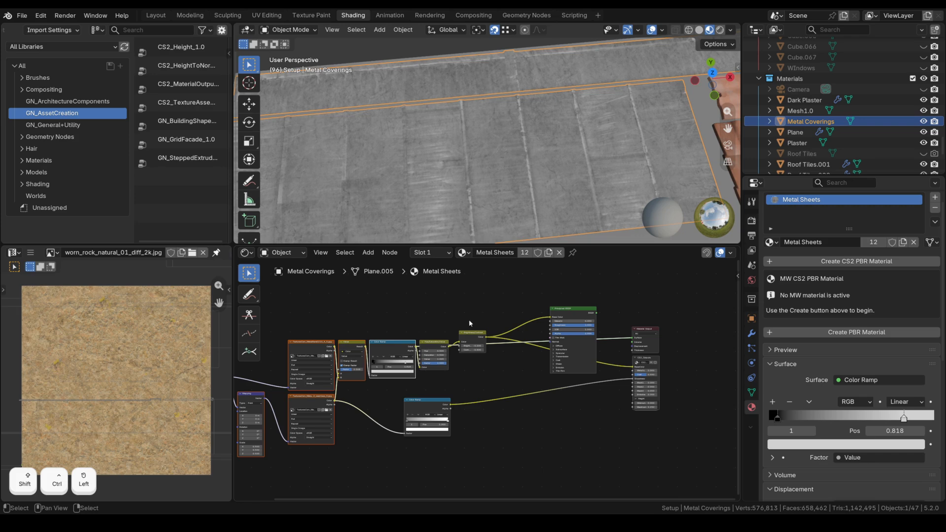
ctrl+shift+click(434, 351)
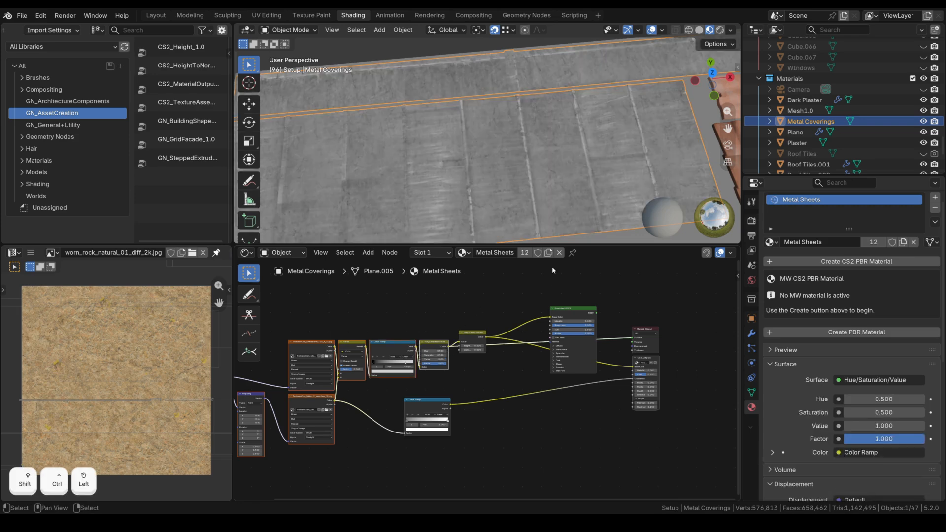
ctrl+shift+click(472, 335)
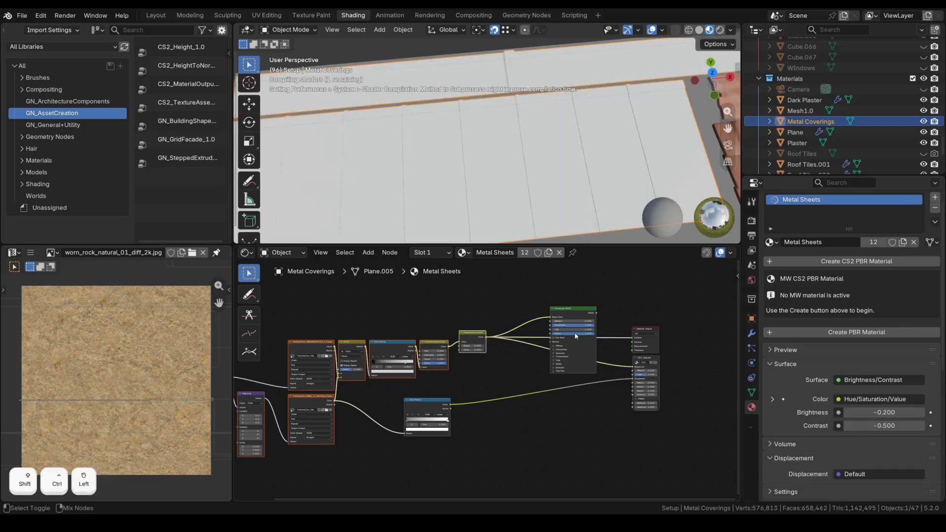
middle_drag(533, 346, 447, 346)
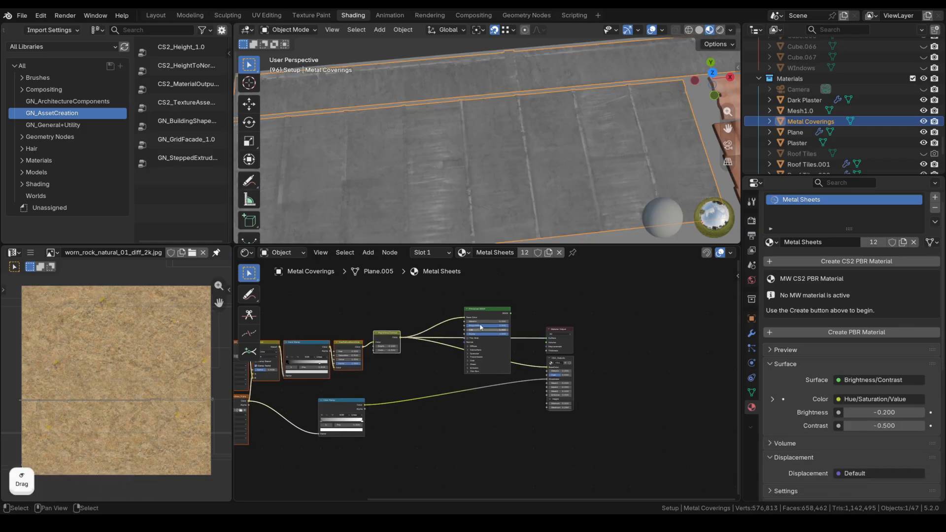
ctrl+shift+click(511, 315)
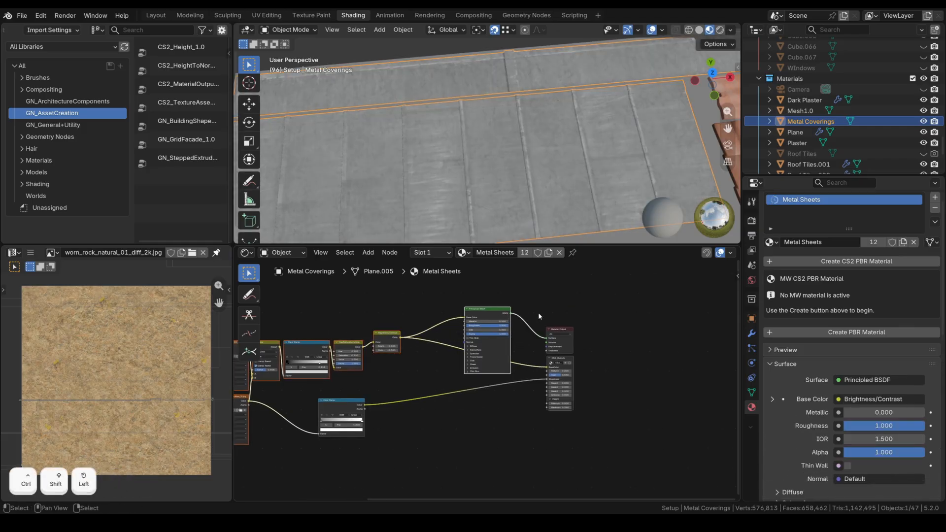
Preview the lower image texture, then leave the Color Ramp output showing on the roof.
scroll(541, 318, up, 3)
middle_drag(431, 352, 580, 353)
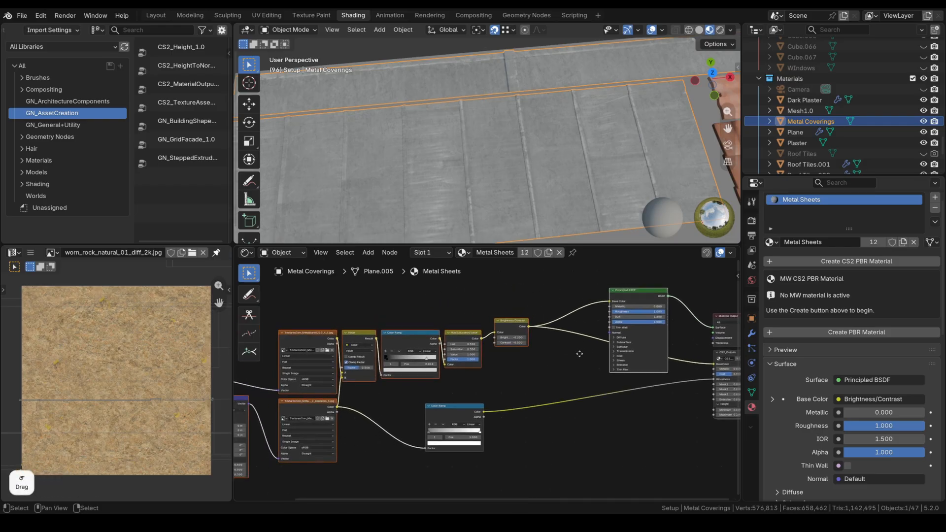
ctrl+shift+click(340, 406)
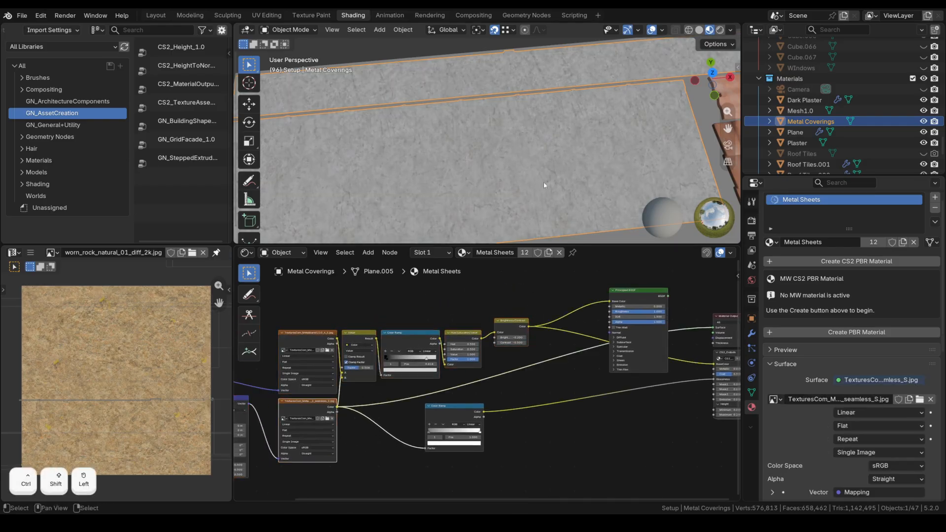
scroll(541, 159, up, 2)
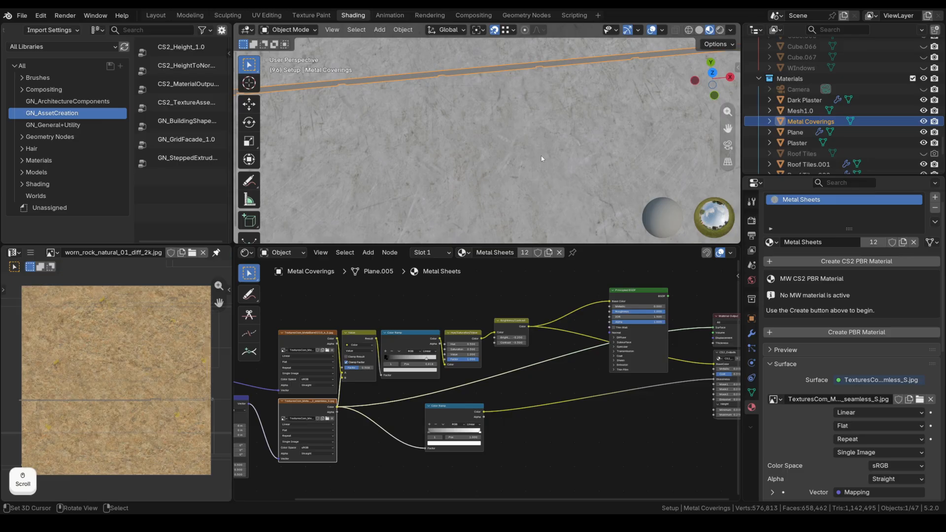
scroll(496, 419, down, 1)
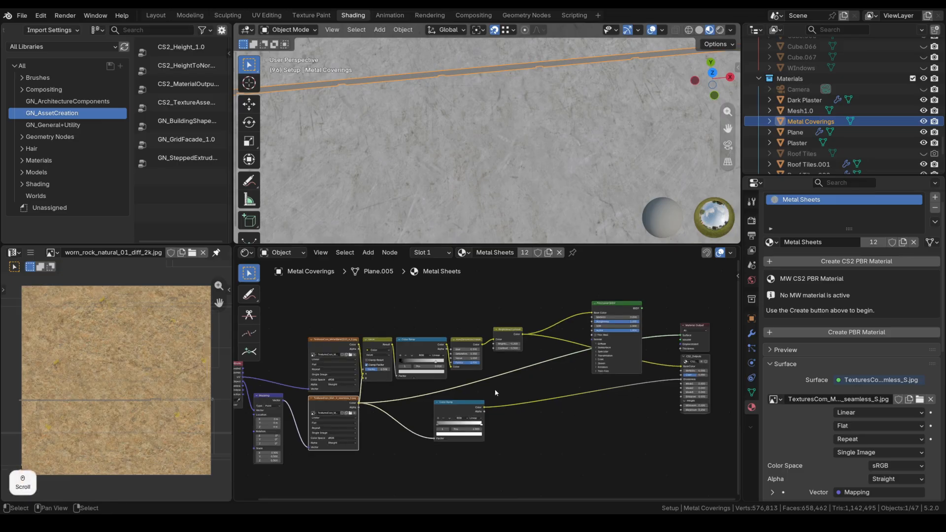
middle_drag(496, 419, 402, 418)
ctrl+shift+click(389, 424)
middle_drag(498, 393, 426, 400)
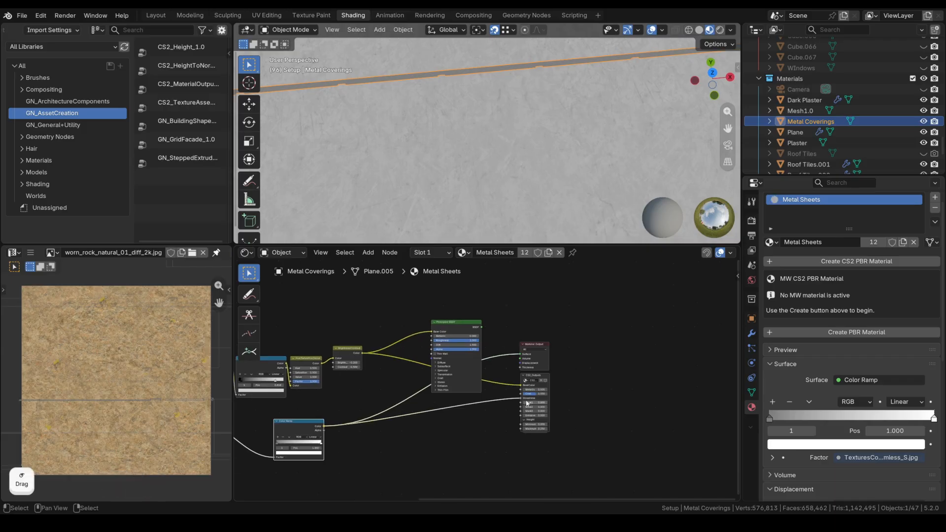
Zoom and pan the viewport to inspect the roof tiles' lower edge up close.
scroll(519, 324, down, 5)
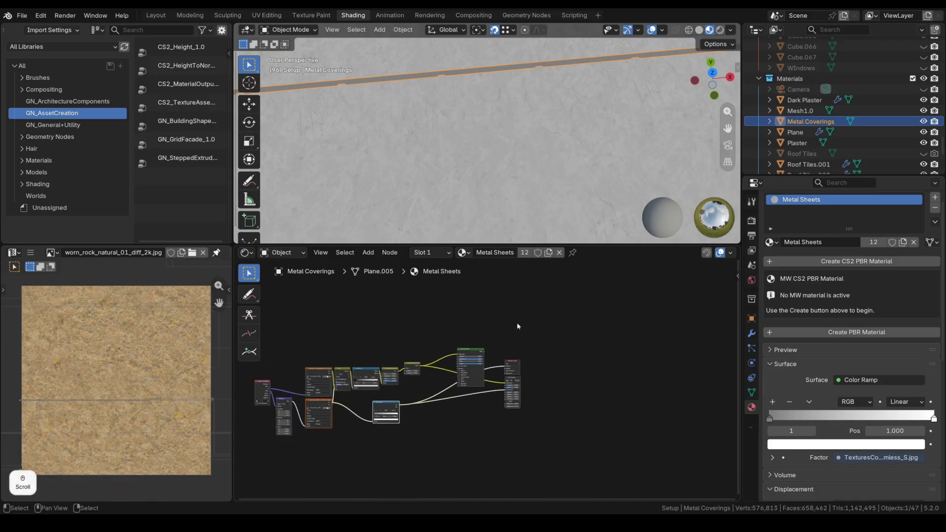
middle_drag(411, 363, 457, 353)
scroll(484, 148, down, 6)
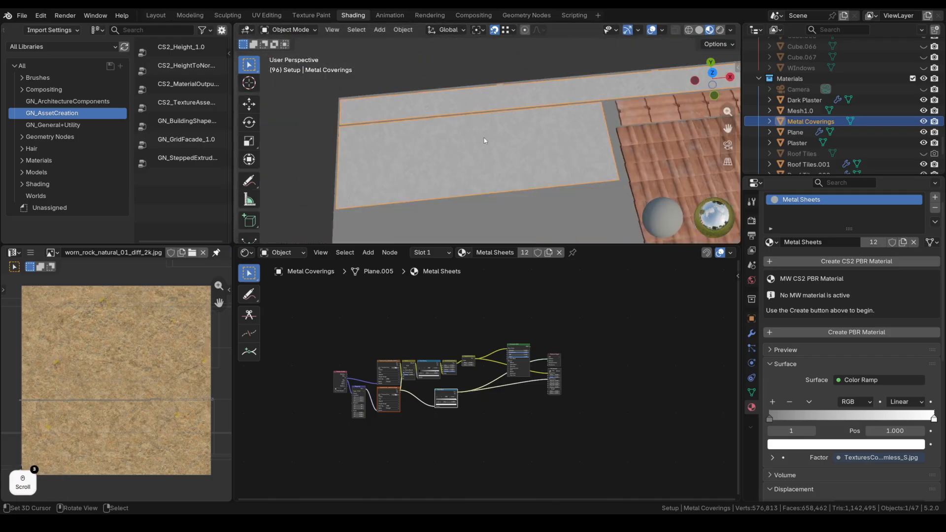
scroll(493, 149, down, 1)
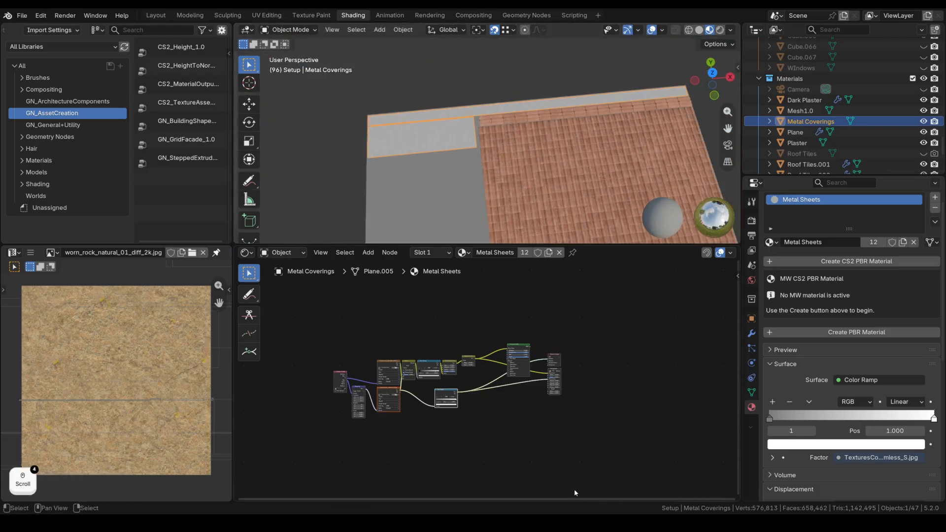
shift+middle_drag(621, 240, 527, 217)
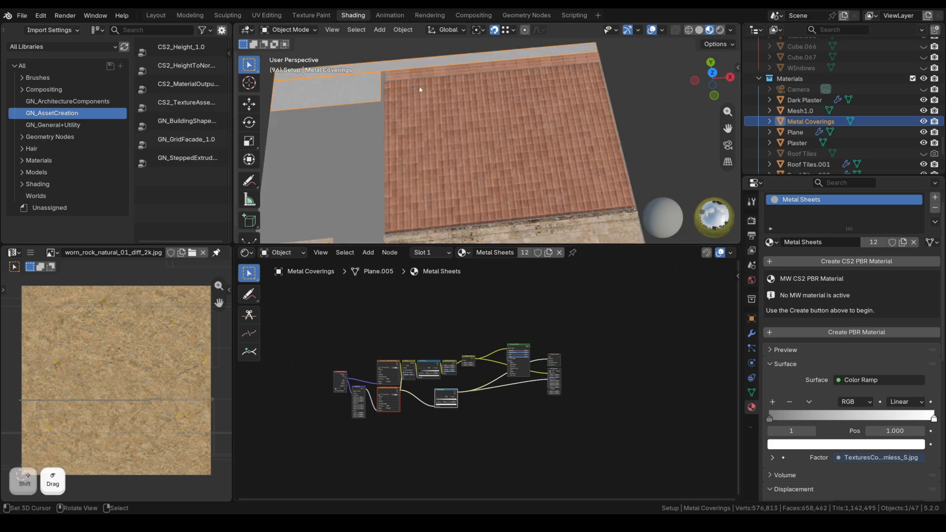
scroll(523, 142, up, 4)
middle_drag(541, 134, 532, 158)
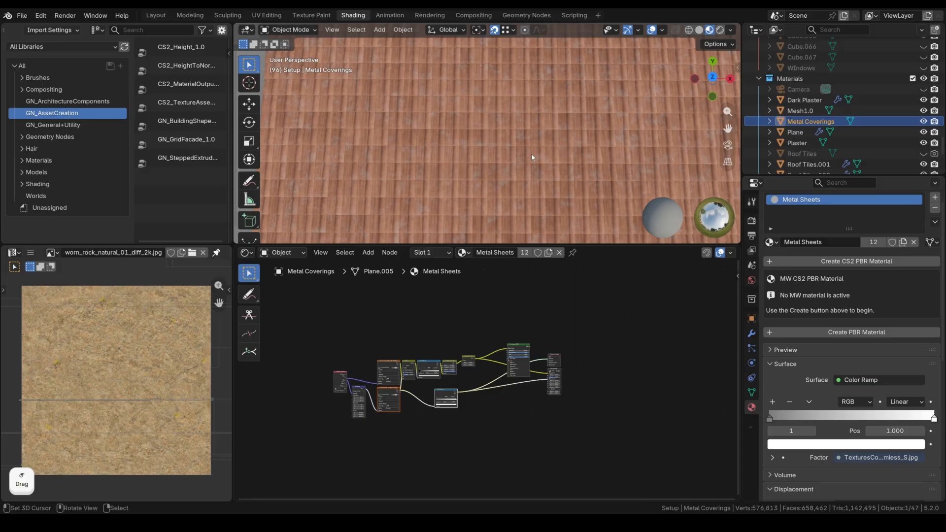
View the whole trim sheet from top view (numpad 7), then orbit back to an angled perspective.
key(KP_7)
scroll(455, 79, down, 5)
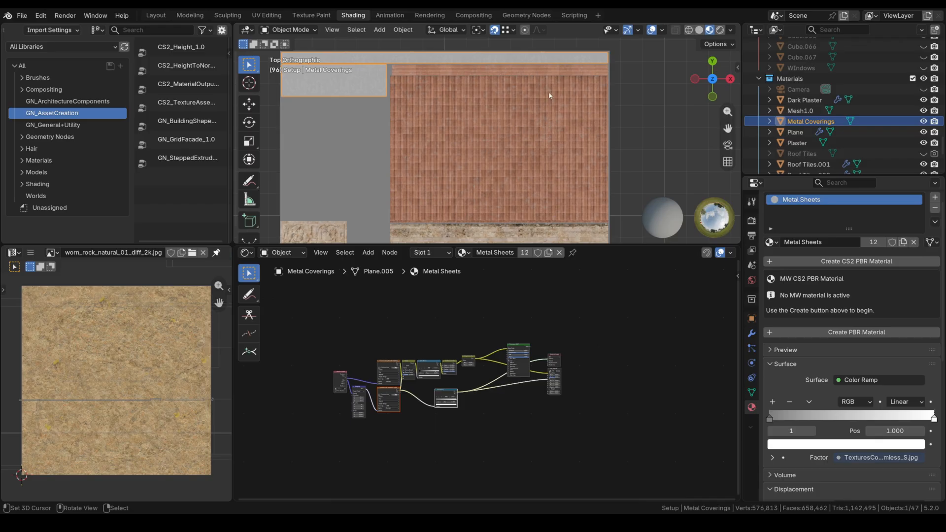
scroll(528, 126, up, 8)
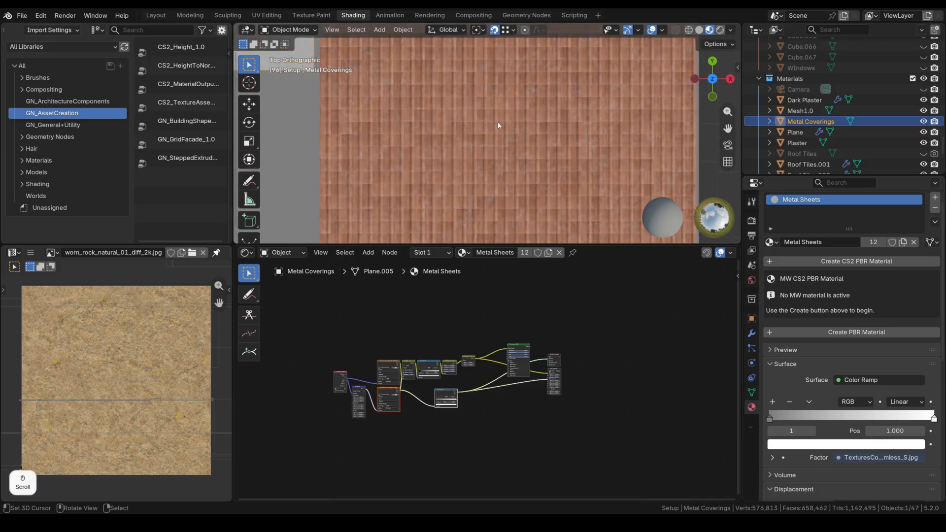
scroll(498, 127, up, 3)
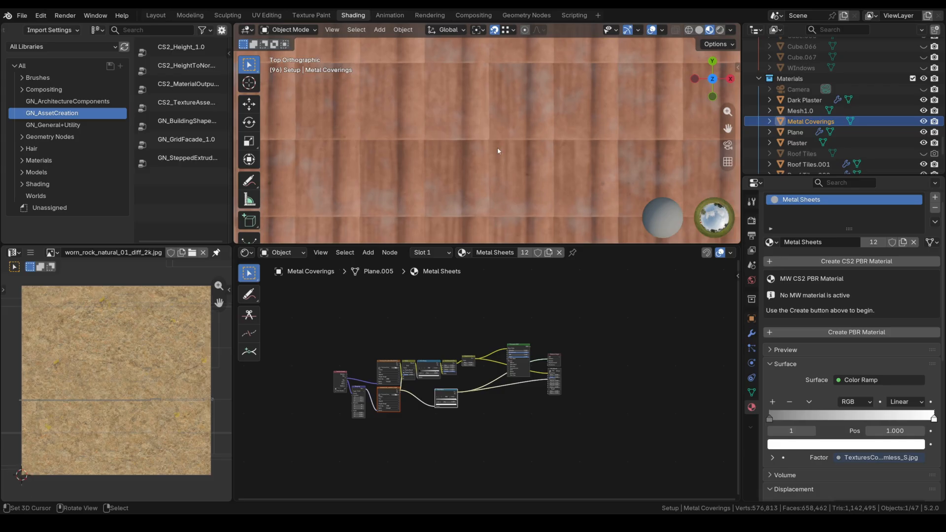
middle_drag(445, 163, 531, 128)
scroll(466, 141, down, 4)
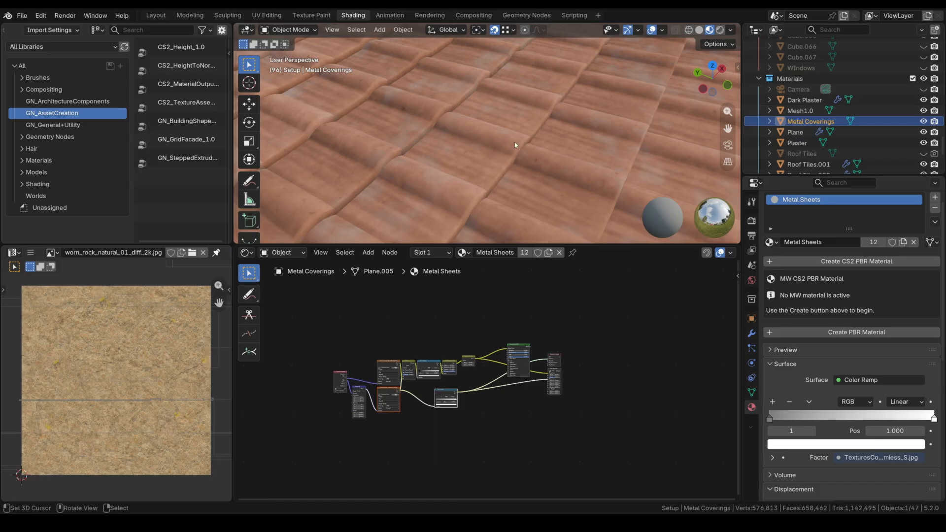
middle_drag(498, 127, 500, 127)
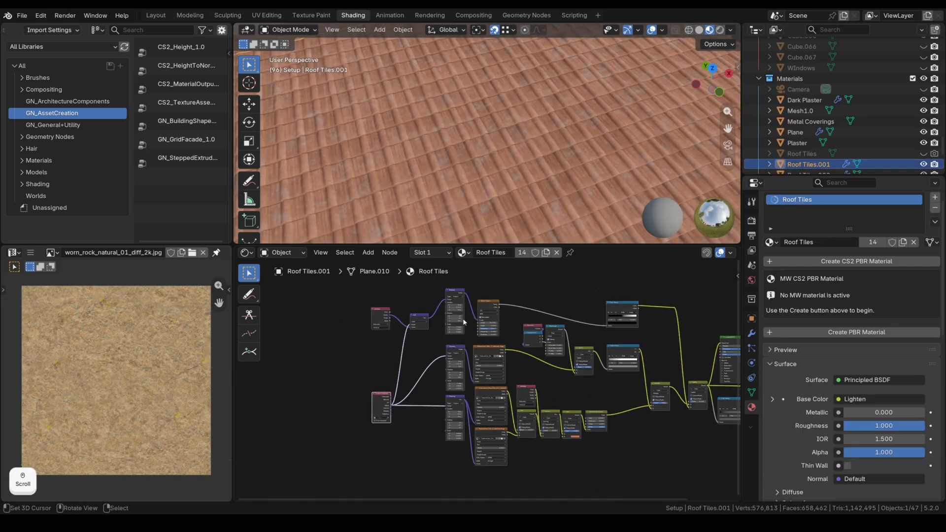
Frame the Roof Tiles material's Attribute and Add nodes, then switch to the Geometry Nodes workspace.
scroll(463, 323, up, 2)
middle_drag(393, 330, 460, 360)
scroll(461, 354, up, 9)
middle_drag(476, 309, 469, 367)
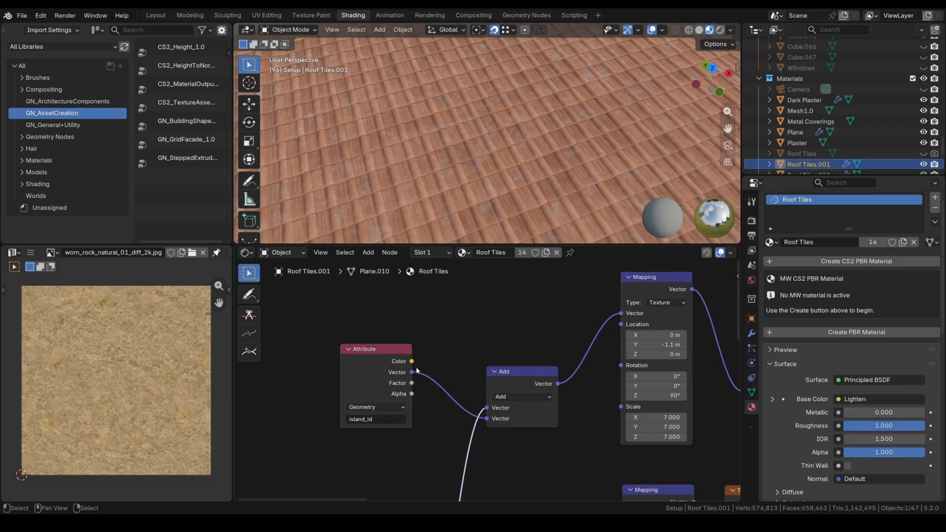
click(526, 15)
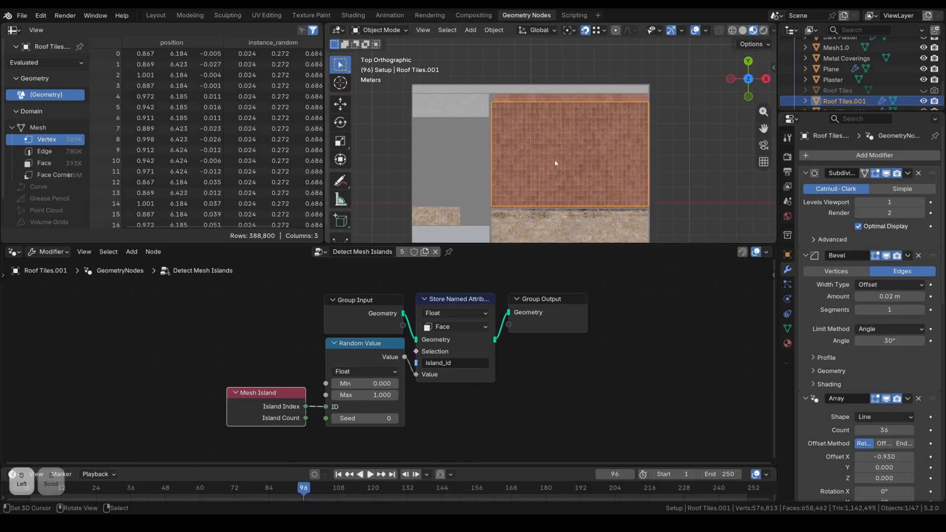
Review the Detect Mesh Islands tree storing random island_id per tile, then return to the Shading workspace.
scroll(531, 164, up, 4)
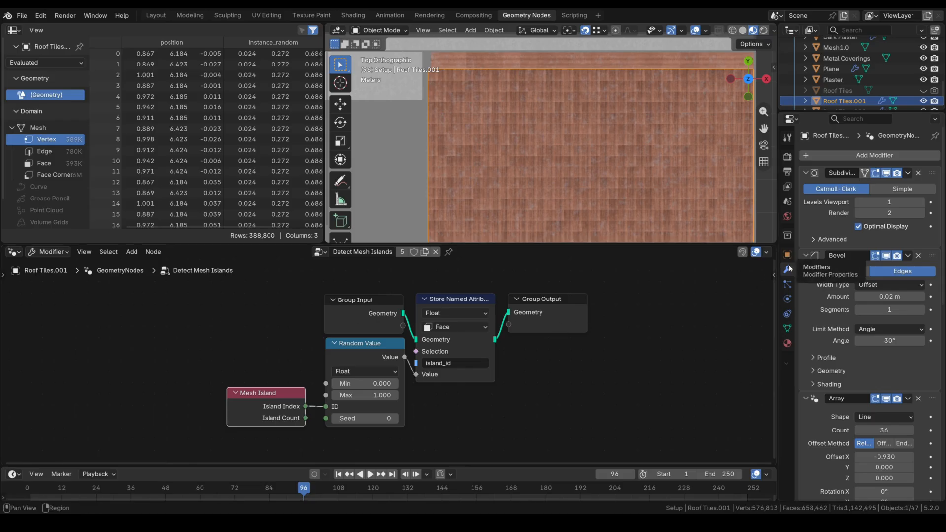
scroll(841, 254, down, 1)
scroll(841, 254, down, 15)
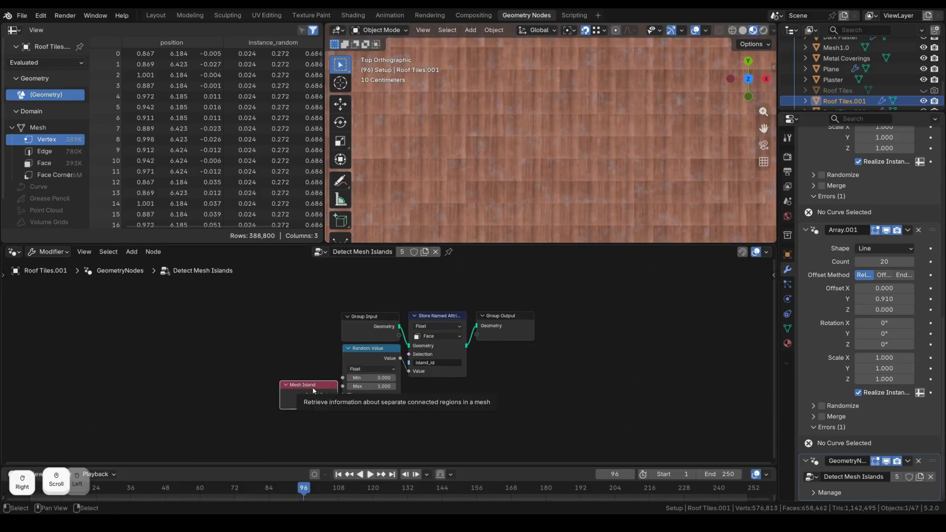
mouse_move(313, 388)
mouse_down()
mouse_move(299, 375)
mouse_move(309, 383)
mouse_up()
scroll(538, 138, down, 3)
scroll(590, 163, up, 2)
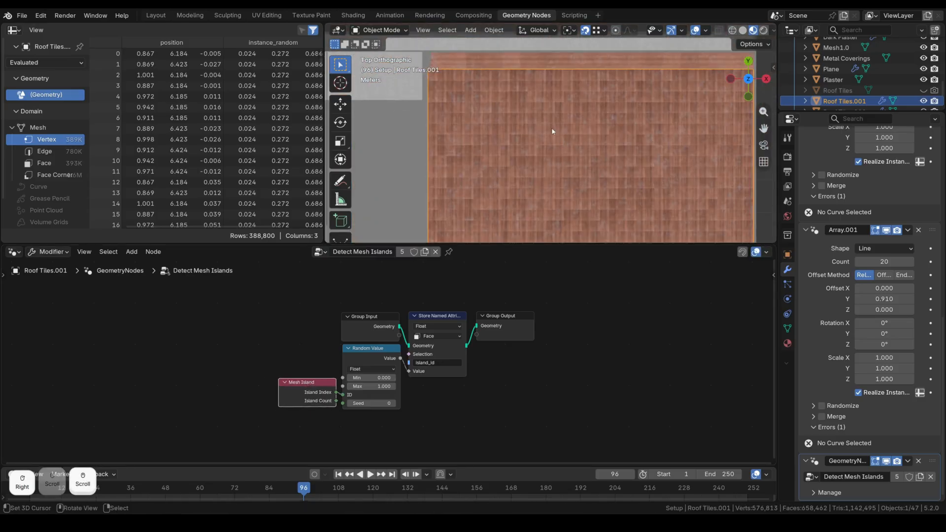
scroll(585, 154, down, 2)
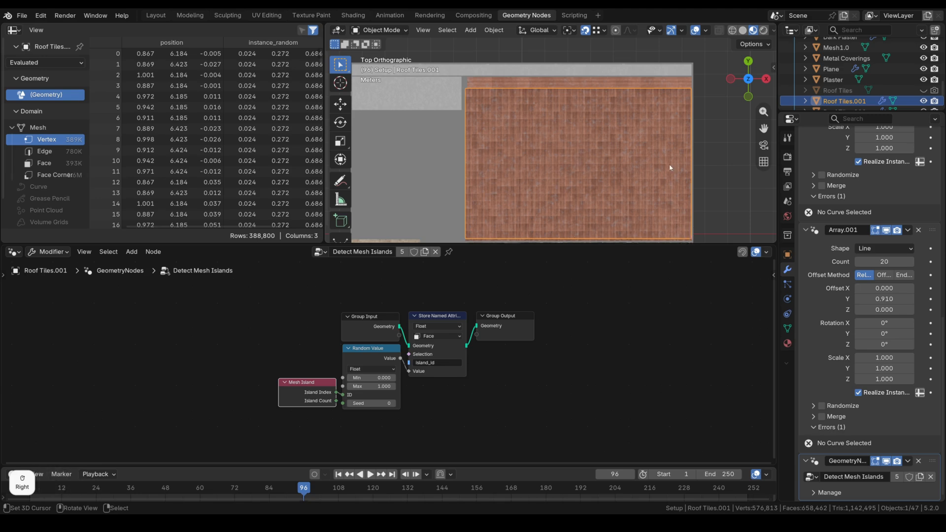
middle_drag(573, 155, 543, 164)
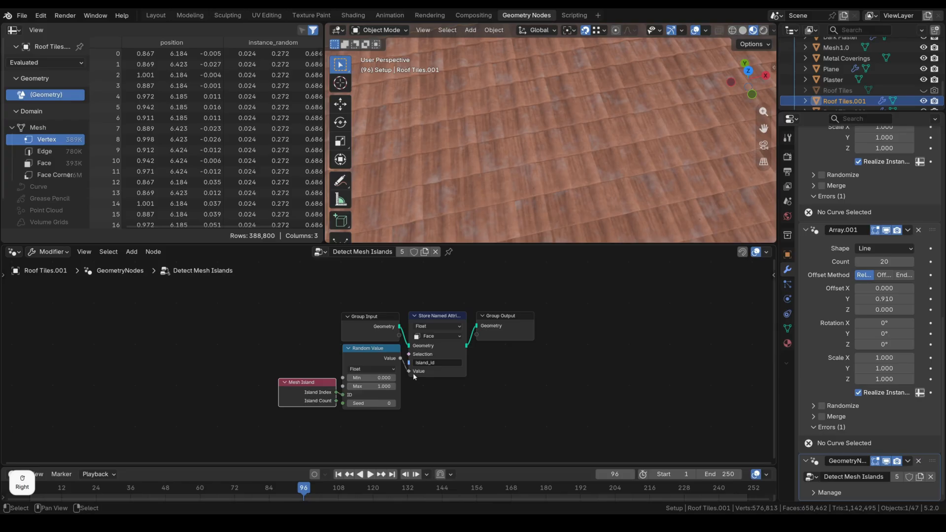
scroll(508, 104, down, 3)
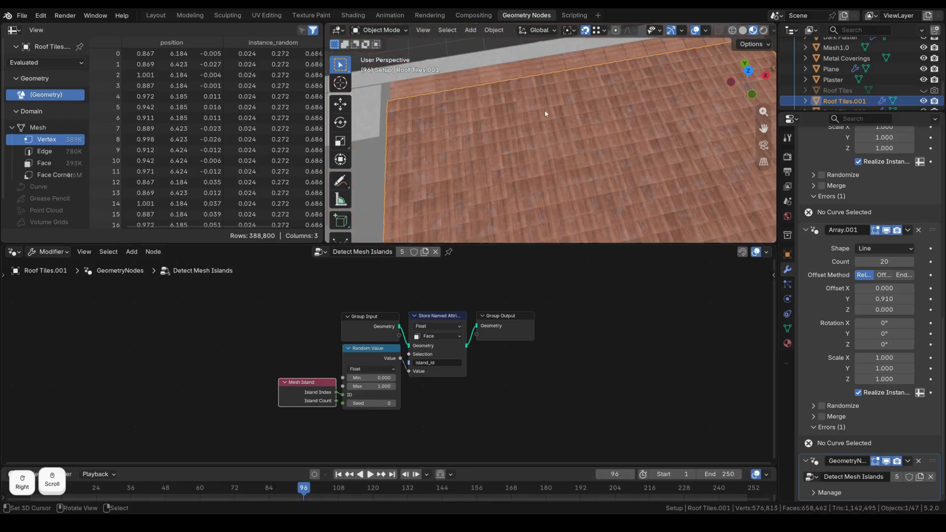
click(353, 16)
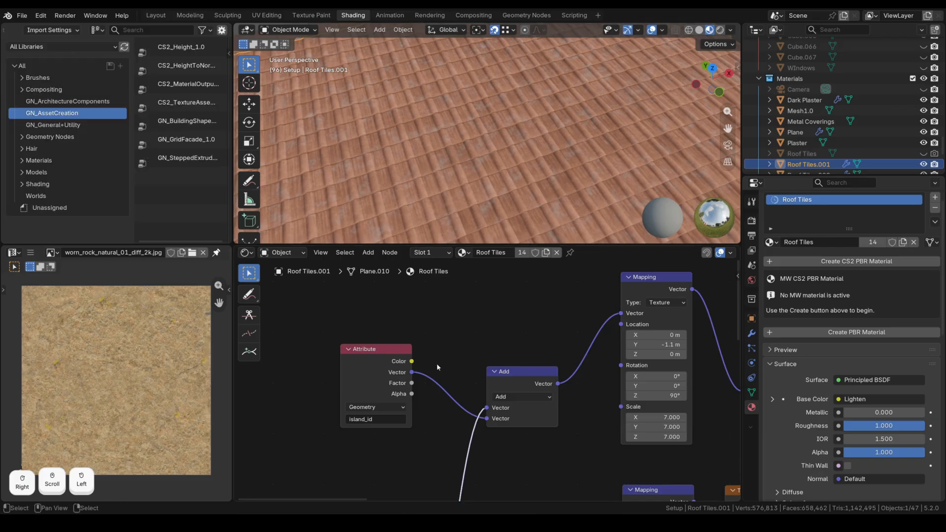
Preview the island_id Attribute values, then the Noise Texture, on the roof tiles.
ctrl+shift+click(414, 385)
scroll(535, 138, up, 4)
middle_drag(526, 136, 371, 107)
scroll(503, 153, up, 5)
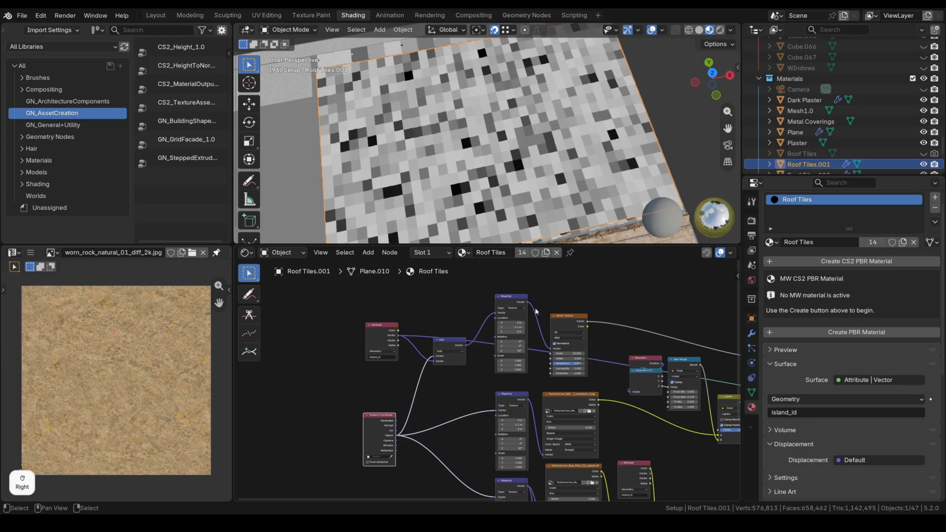
ctrl+shift+click(585, 326)
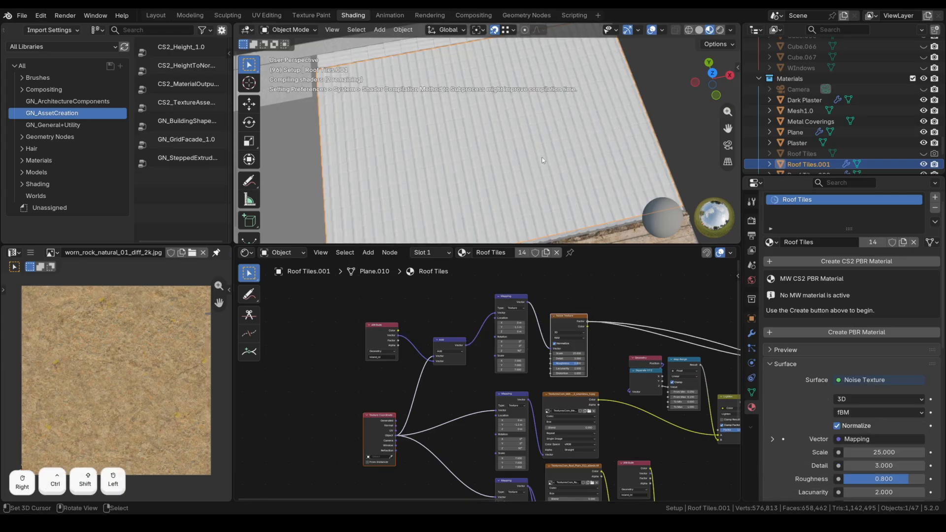
scroll(530, 157, up, 4)
middle_drag(528, 159, 516, 179)
scroll(442, 345, up, 2)
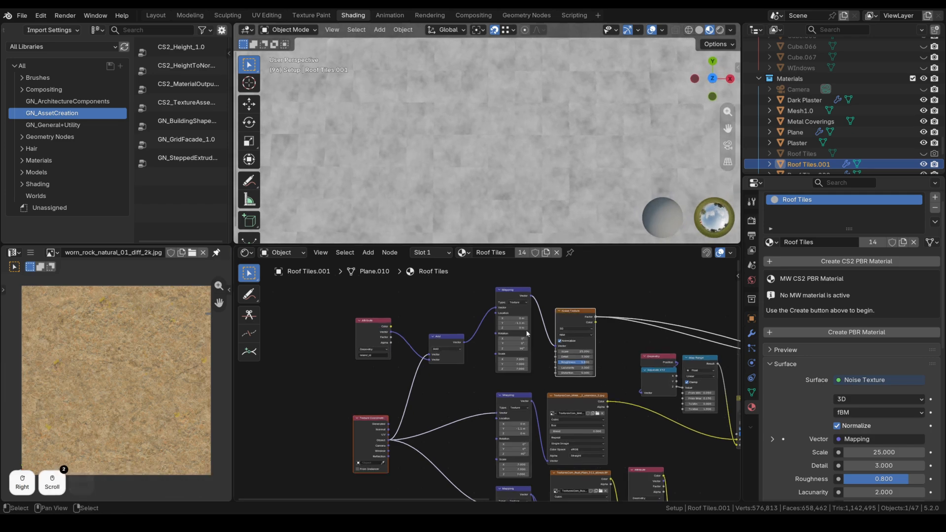
Mute the Add node to compare the result, then unmute it.
click(442, 345)
key(m)
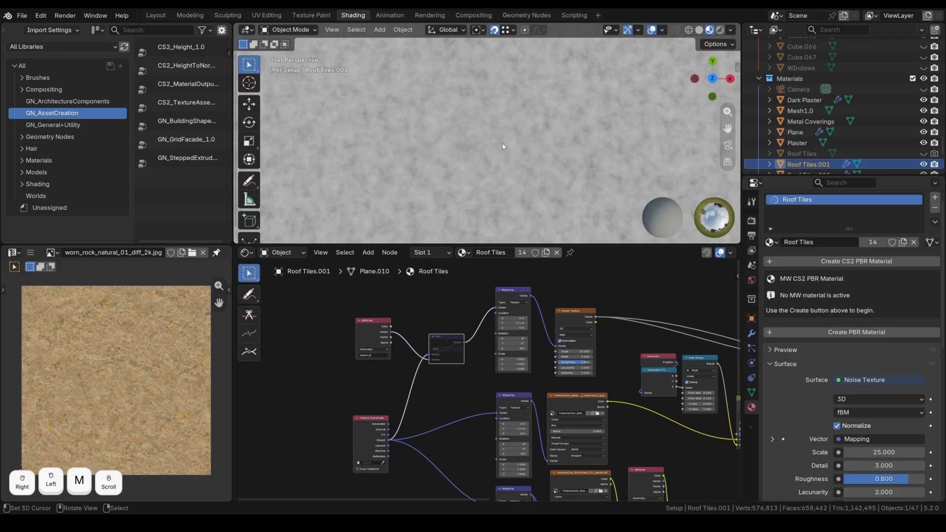
scroll(503, 144, down, 4)
scroll(505, 143, up, 2)
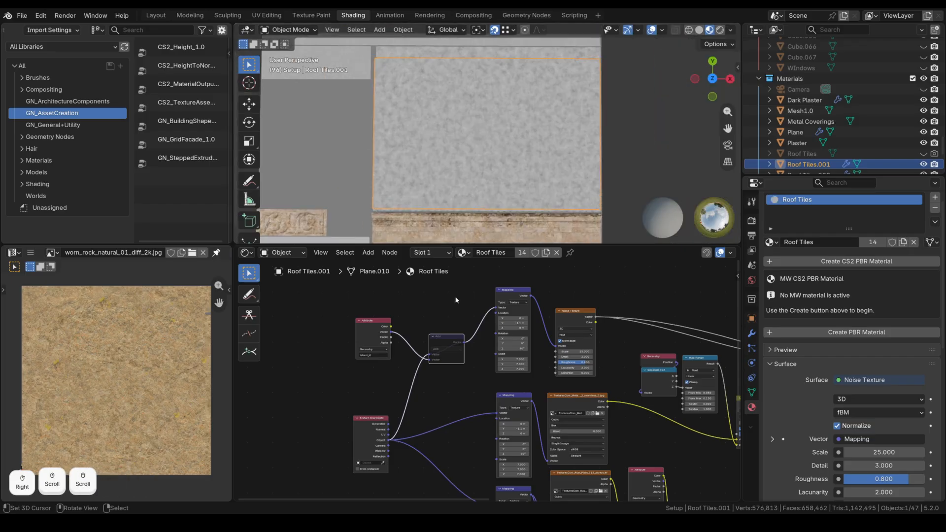
click(445, 338)
key(m)
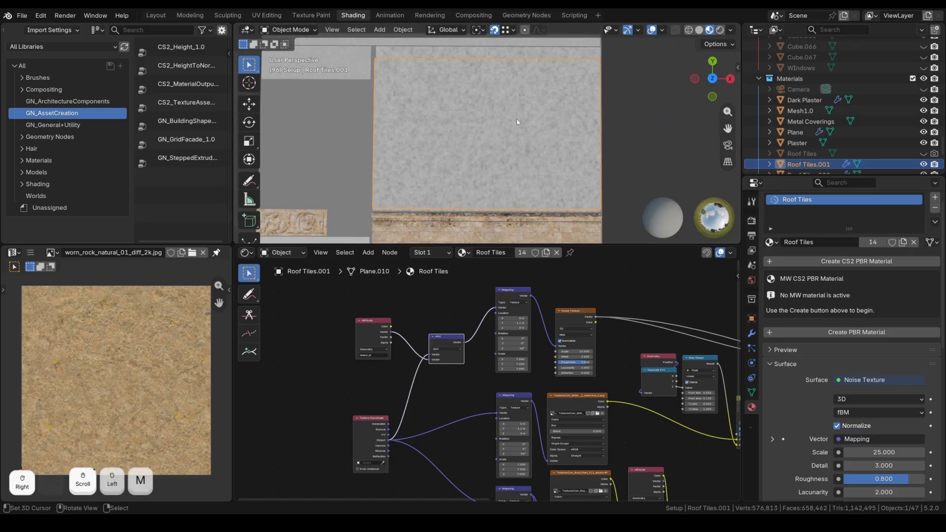
scroll(510, 120, up, 2)
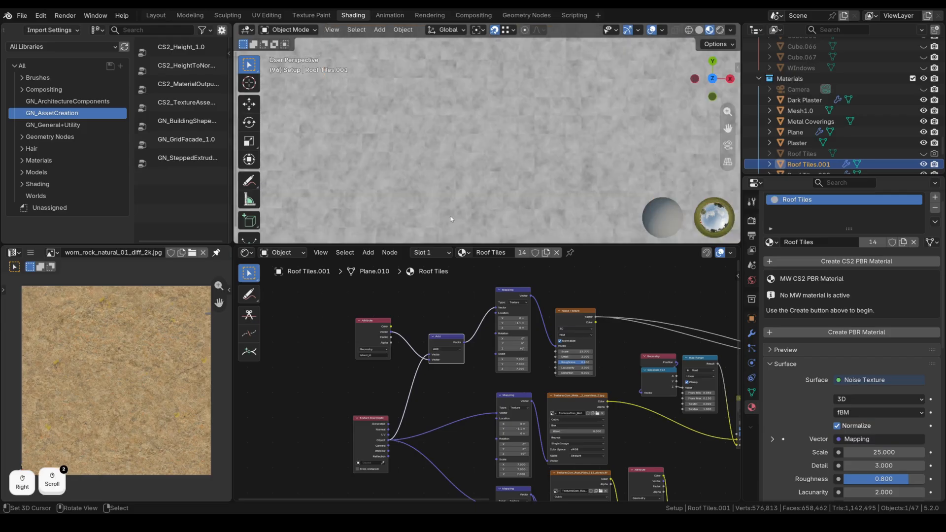
scroll(542, 335, down, 2)
middle_drag(564, 321, 483, 314)
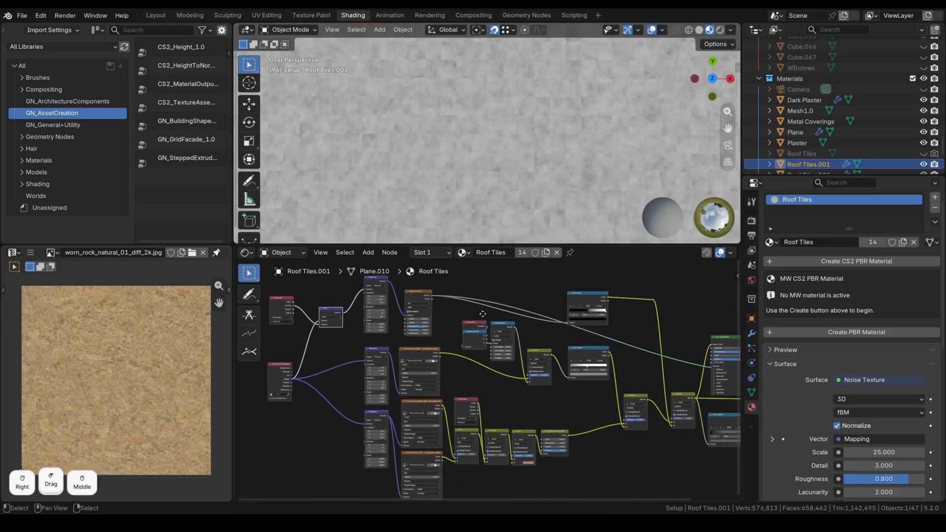
Preview the first image texture, the Rust Plain texture and the concrete texture on the roof.
scroll(482, 314, down, 1)
ctrl+shift+click(430, 359)
scroll(517, 143, down, 2)
middle_drag(513, 148, 509, 150)
middle_drag(454, 373, 469, 326)
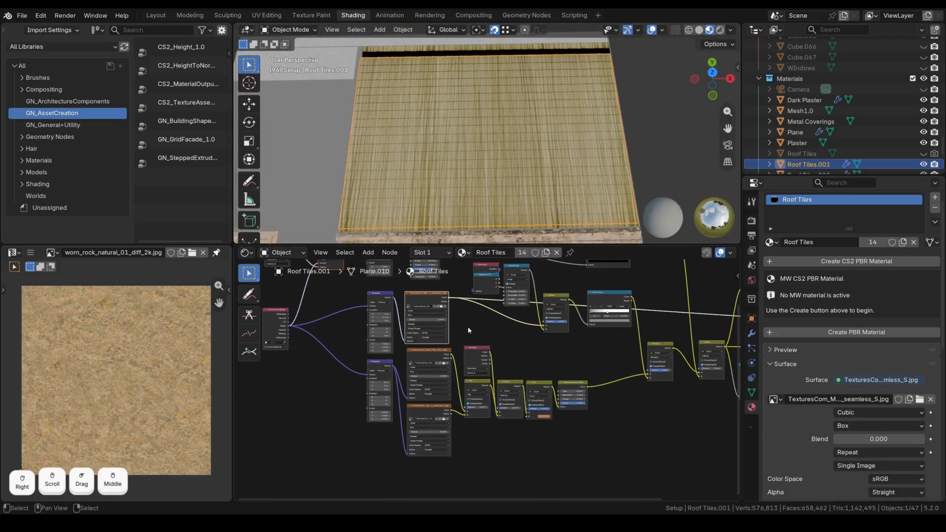
ctrl+shift+click(451, 355)
scroll(511, 135, up, 3)
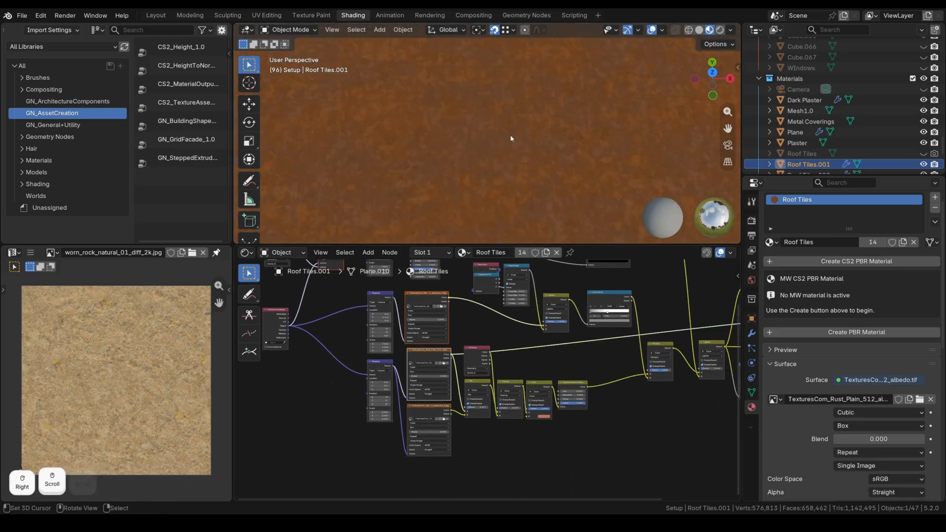
scroll(510, 136, down, 5)
ctrl+shift+click(449, 413)
scroll(517, 166, up, 3)
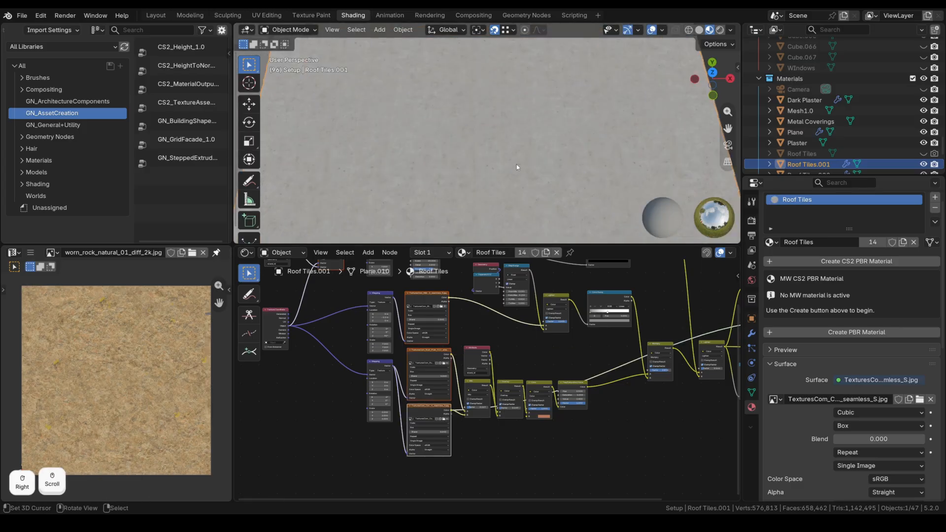
scroll(506, 165, down, 3)
Preview the Mix, Overlay, Color mix and Hue/Saturation/Value results on the roof.
middle_drag(547, 347, 470, 377)
scroll(425, 392, up, 5)
ctrl+shift+click(426, 406)
scroll(506, 146, up, 5)
scroll(505, 146, down, 3)
ctrl+shift+click(470, 406)
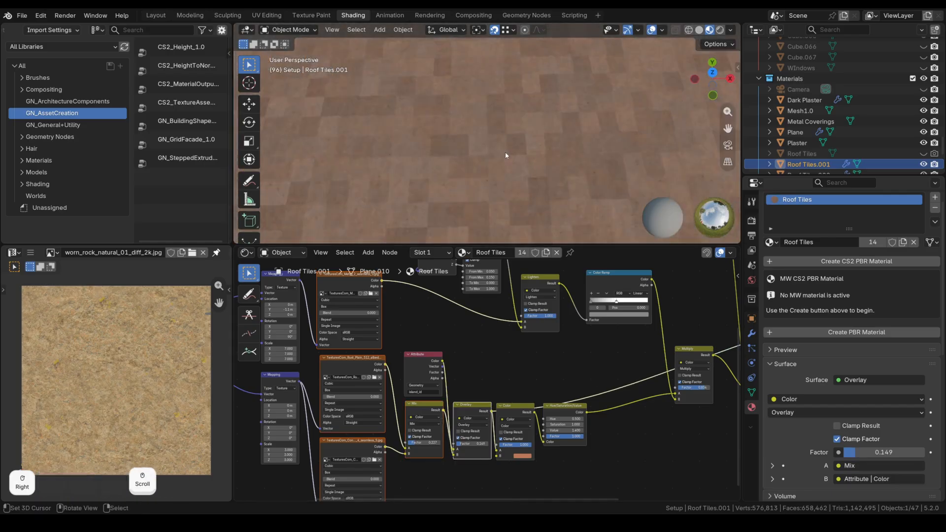
scroll(505, 152, down, 3)
ctrl+shift+click(514, 406)
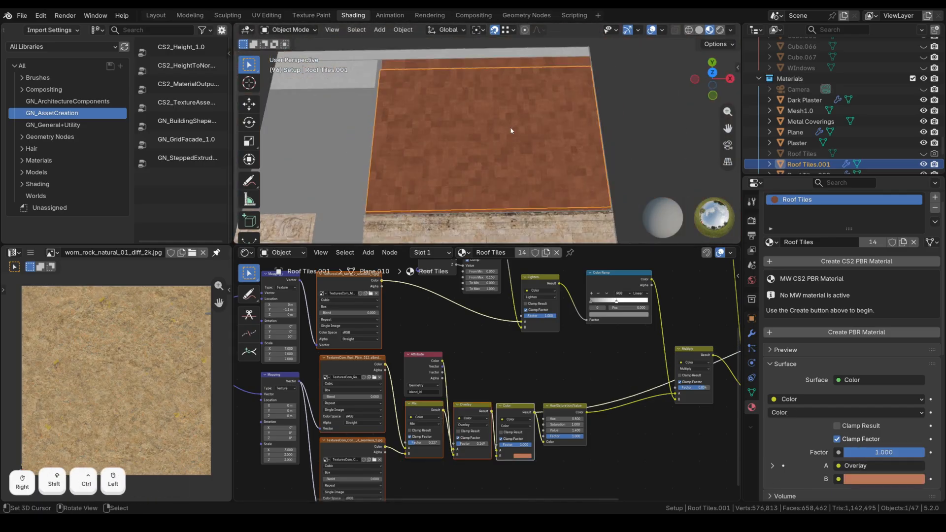
scroll(510, 127, up, 2)
ctrl+shift+click(564, 406)
Show the seamless tile image texture directly on the roof and frame the Map Range and Lighten nodes.
middle_drag(509, 161, 530, 143)
middle_drag(651, 376, 611, 415)
scroll(439, 418, down, 4)
scroll(426, 360, up, 1)
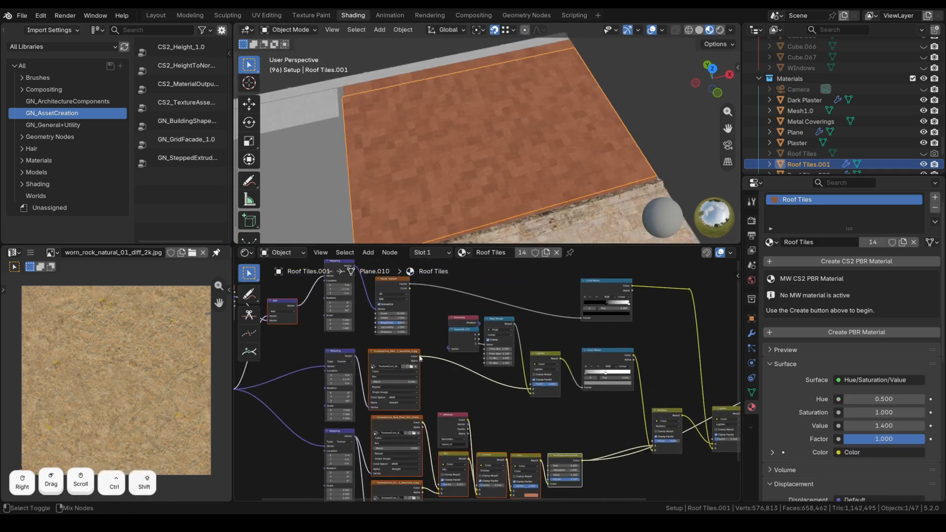
ctrl+shift+click(418, 359)
scroll(492, 140, up, 3)
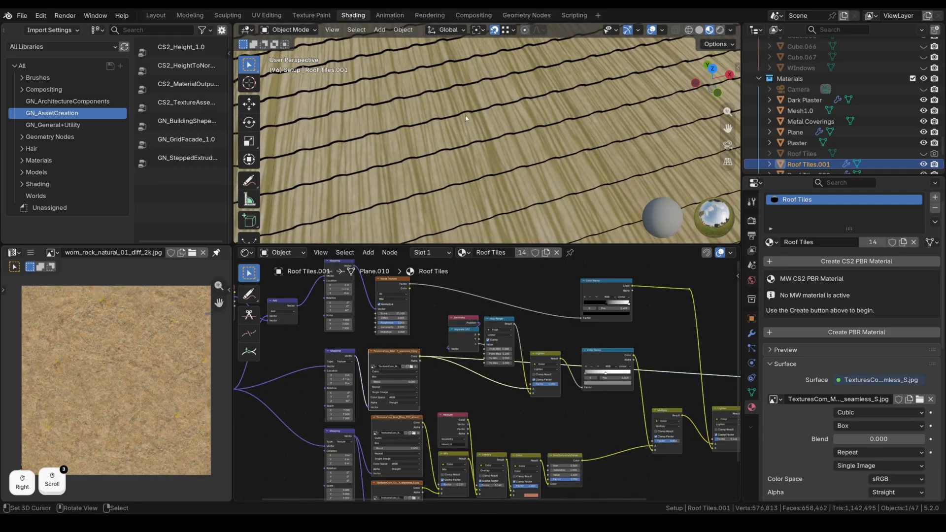
scroll(500, 318, up, 3)
middle_drag(500, 317, 482, 337)
scroll(482, 336, up, 2)
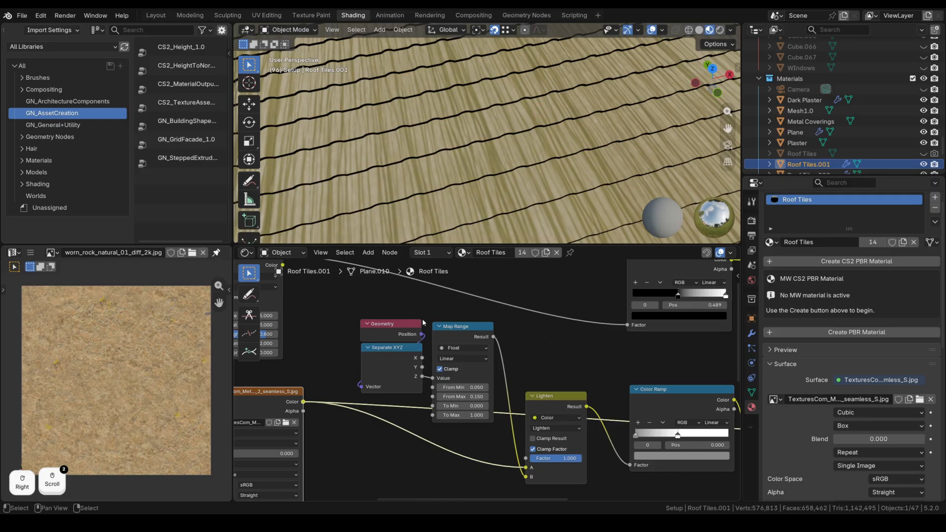
Preview the Lighten node result on the roof tiles from a near-horizontal view.
mouse_move(528, 176)
middle_down()
mouse_move(487, 141)
mouse_move(531, 181)
middle_up()
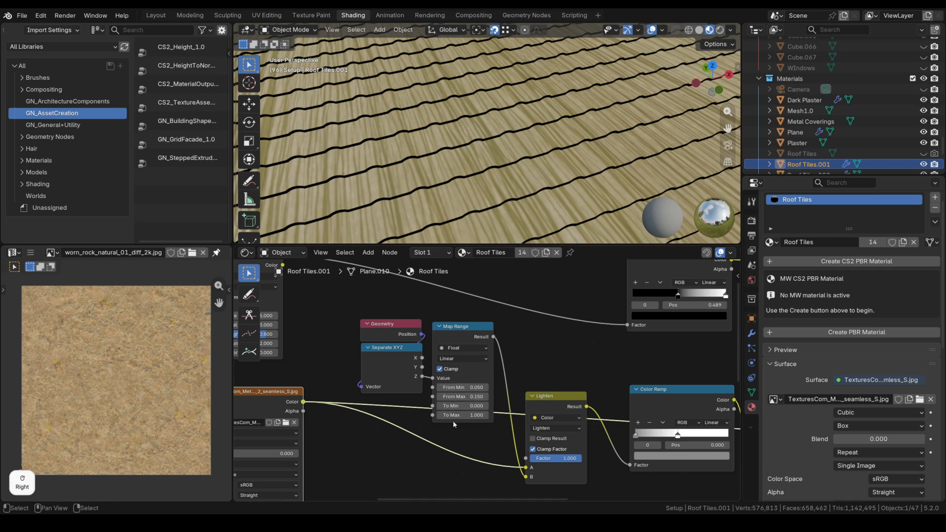
middle_drag(505, 424, 438, 378)
ctrl+shift+click(486, 379)
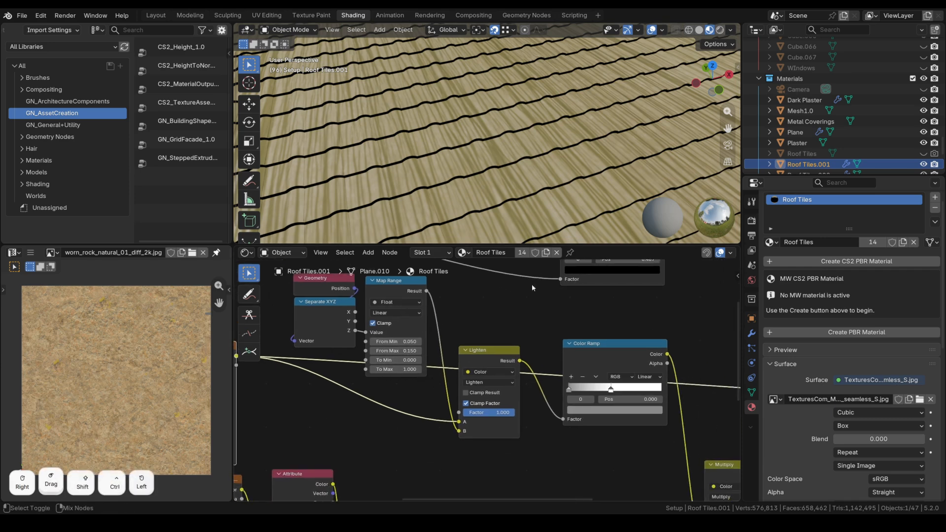
scroll(543, 158, down, 3)
middle_drag(527, 156, 508, 188)
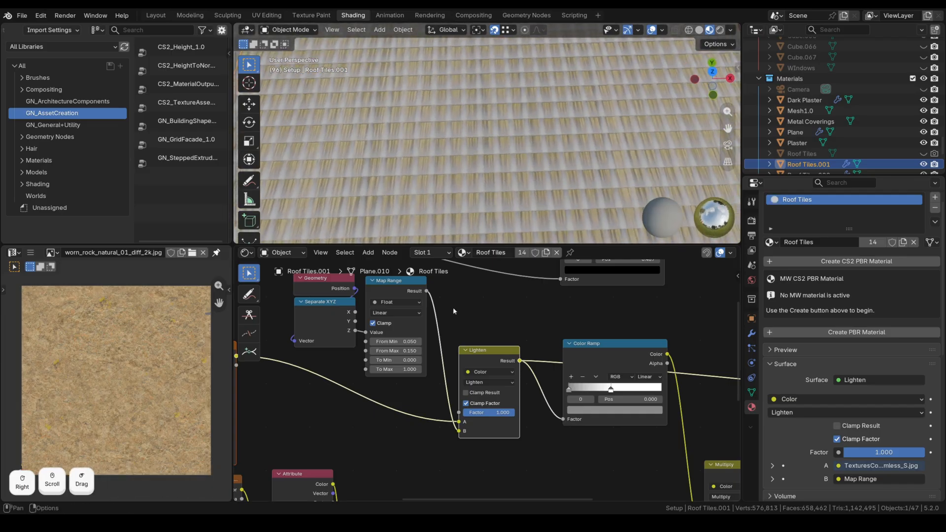
scroll(488, 180, down, 2)
scroll(489, 180, down, 4)
scroll(507, 168, up, 5)
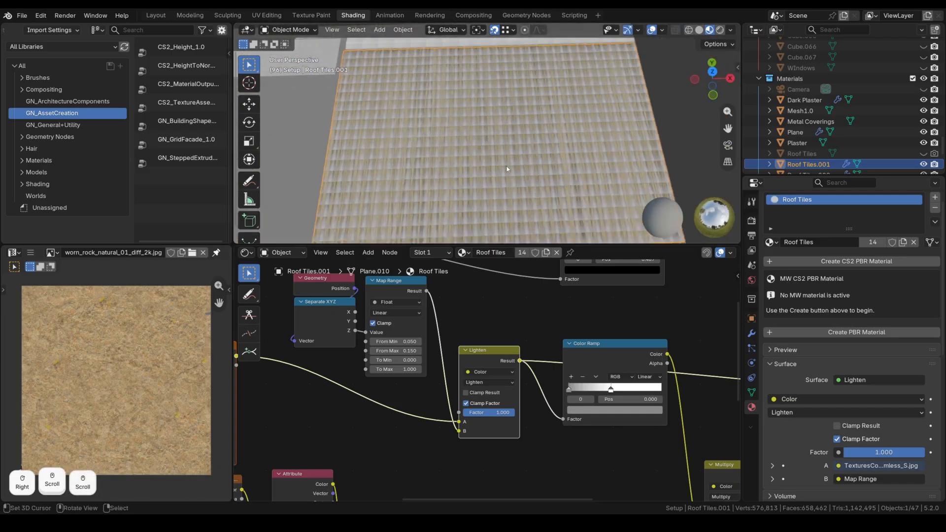
Preview the Color Ramp output on the tiles and frame the whole node network.
middle_drag(607, 337, 474, 331)
ctrl+shift+click(475, 336)
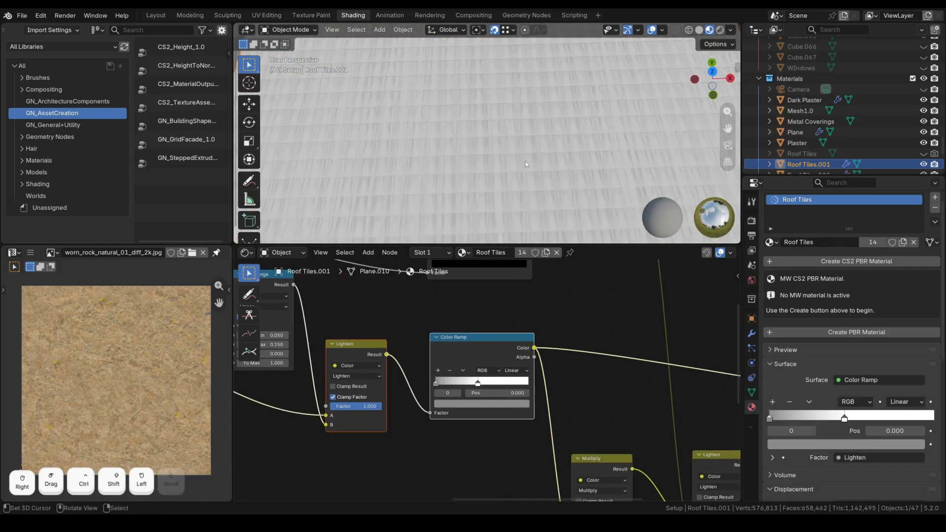
scroll(504, 146, down, 2)
scroll(498, 146, down, 2)
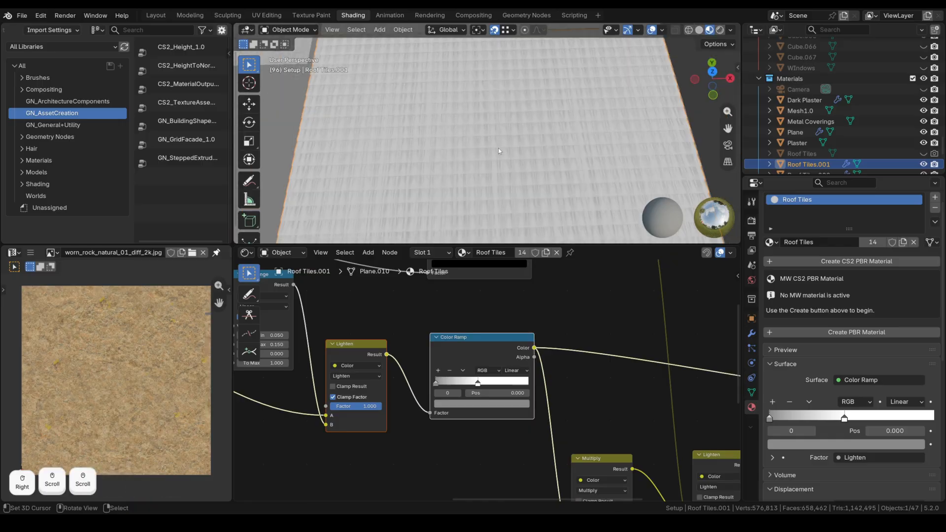
scroll(596, 386, down, 3)
middle_drag(596, 386, 392, 343)
Preview the Multiply and Lighten node results on the roof tiles.
ctrl+shift+click(392, 384)
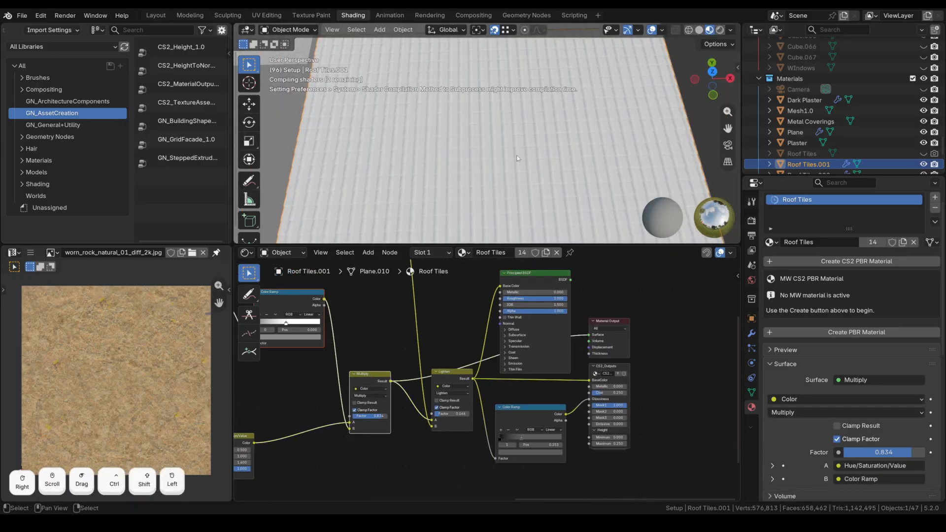
scroll(502, 146, up, 5)
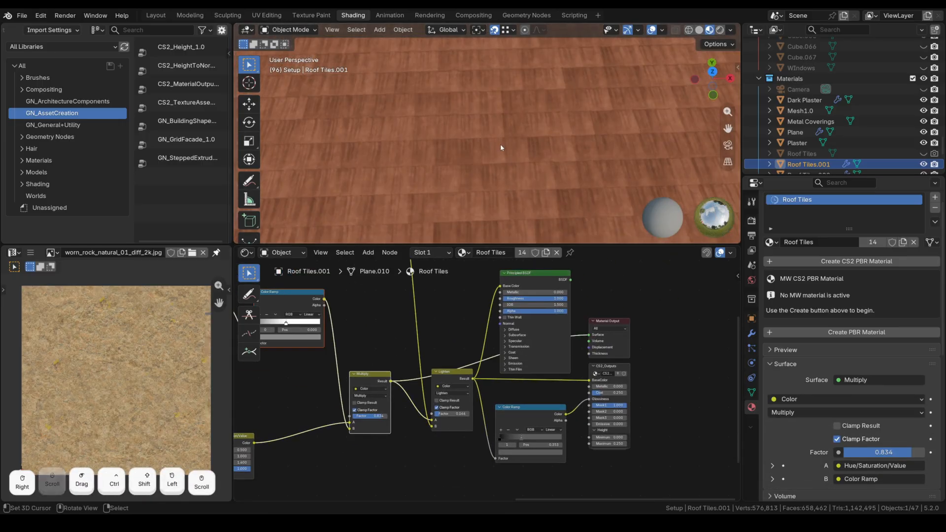
middle_drag(501, 178, 479, 165)
scroll(479, 164, down, 5)
scroll(424, 406, down, 2)
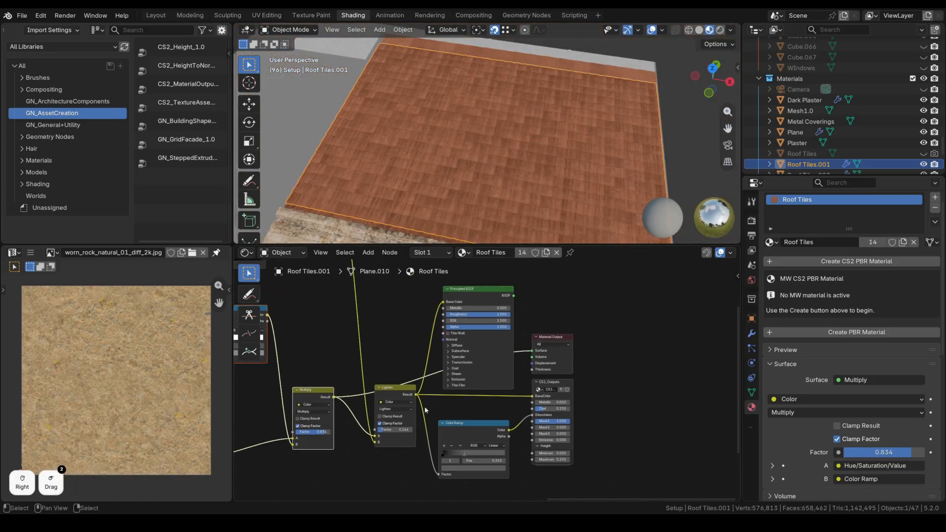
ctrl+shift+click(423, 395)
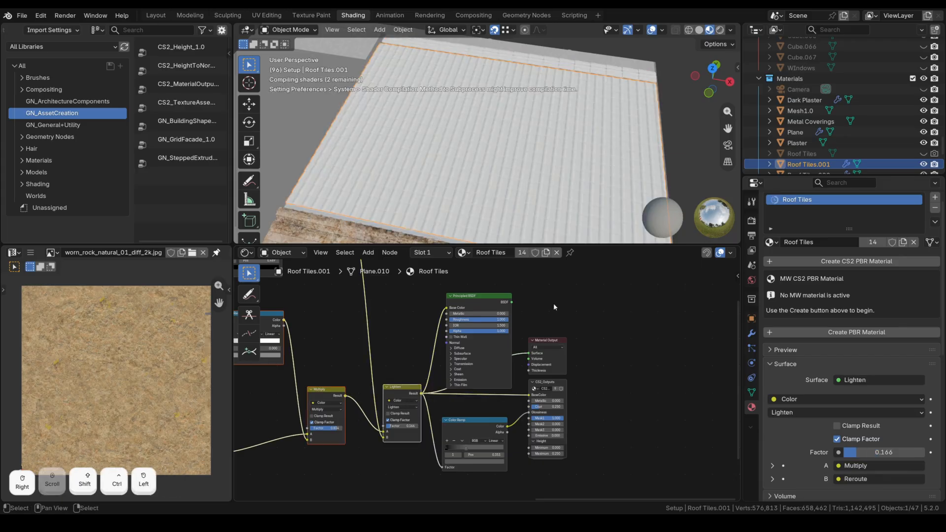
Preview the Noise Texture, its black-and-white Color Ramp and the brown Lighten result on the roof.
scroll(502, 172, up, 3)
middle_drag(502, 172, 534, 173)
middle_drag(402, 346, 534, 437)
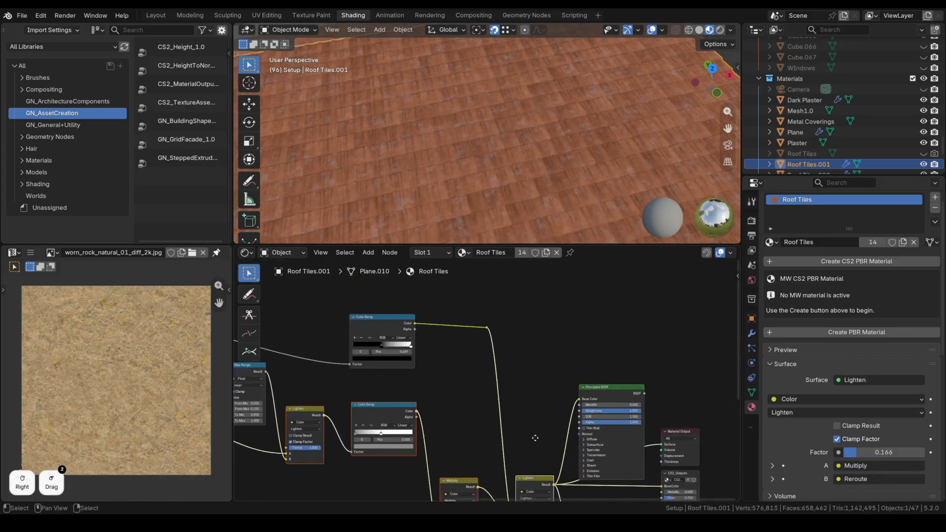
scroll(524, 407, down, 4)
middle_drag(374, 346, 405, 362)
ctrl+shift+click(383, 367)
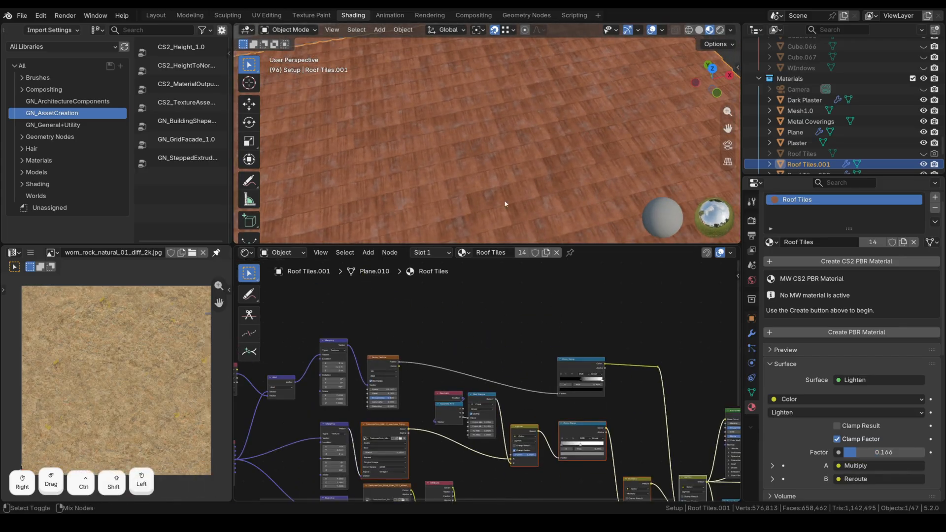
middle_drag(587, 329, 460, 311)
ctrl+shift+click(457, 347)
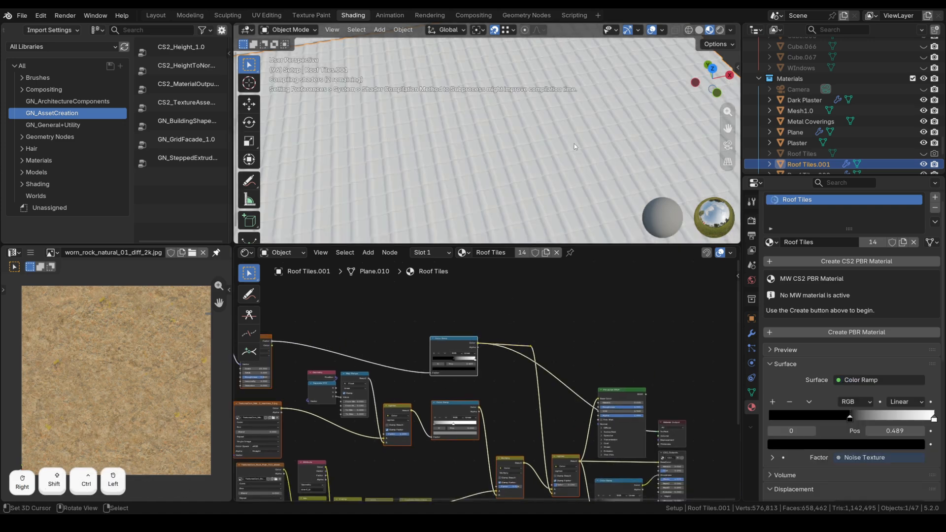
middle_drag(587, 330, 520, 309)
scroll(520, 308, down, 1)
ctrl+shift+click(499, 447)
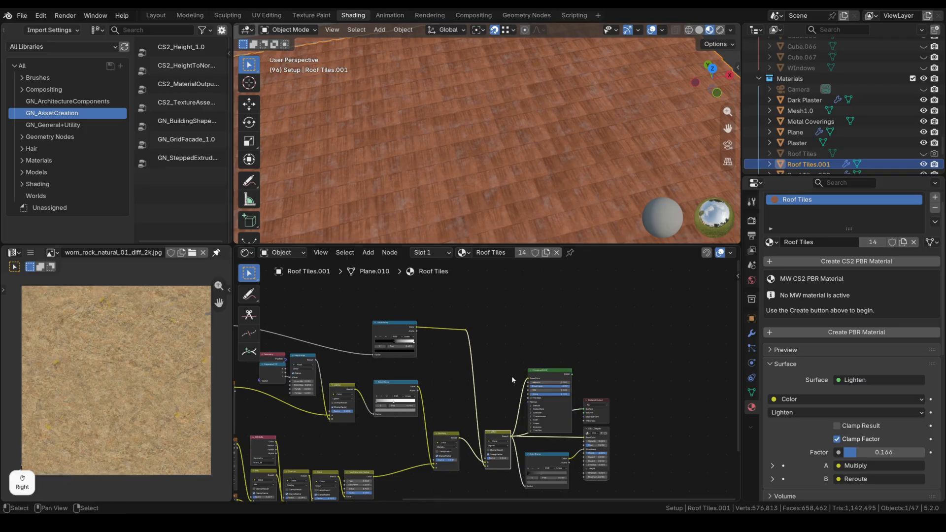
Show the Color Ramp output, then reconnect the Principled BSDF to the roof's Material Output.
middle_drag(574, 455, 495, 449)
scroll(496, 449, up, 1)
ctrl+shift+click(461, 466)
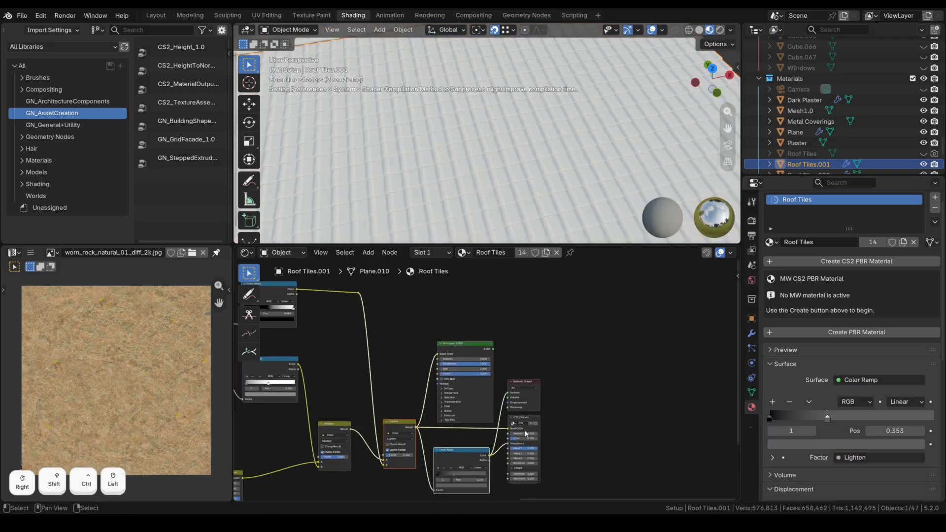
scroll(600, 149, down, 3)
scroll(524, 147, up, 1)
scroll(518, 462, up, 1)
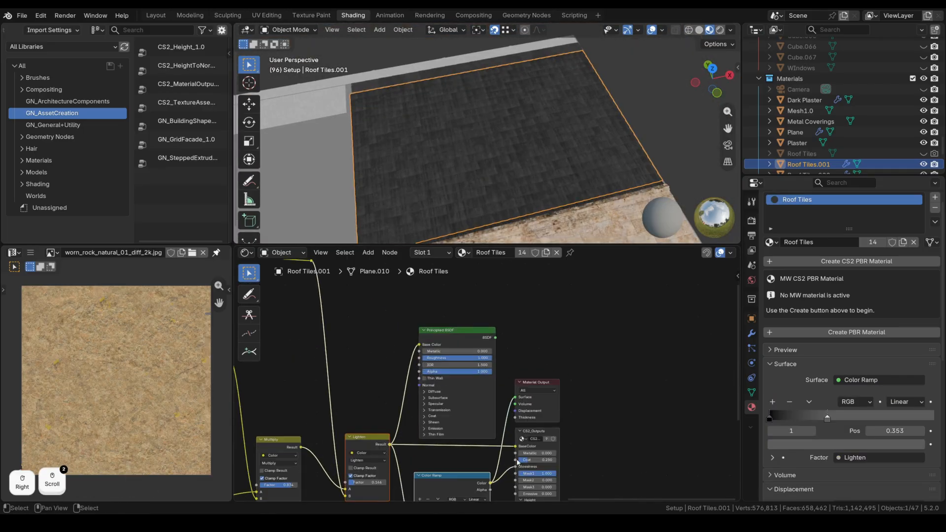
ctrl+shift+click(442, 331)
scroll(498, 158, up, 3)
scroll(498, 158, down, 3)
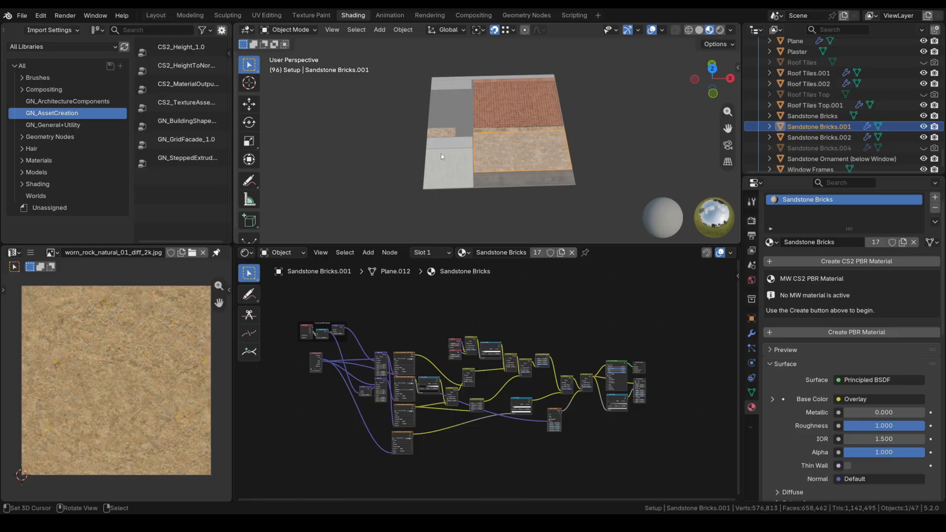
Frame the sandstone wall and preview the worn_rock_natural_01 diffuse texture directly on the bricks.
scroll(447, 150, up, 3)
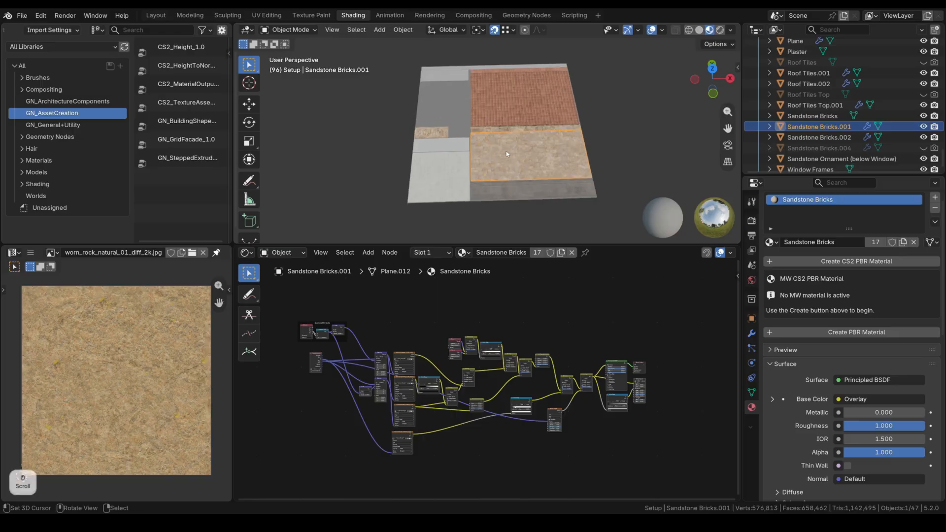
shift+middle_drag(449, 149, 519, 180)
scroll(539, 143, up, 2)
scroll(520, 151, up, 2)
scroll(519, 182, down, 4)
scroll(362, 289, up, 5)
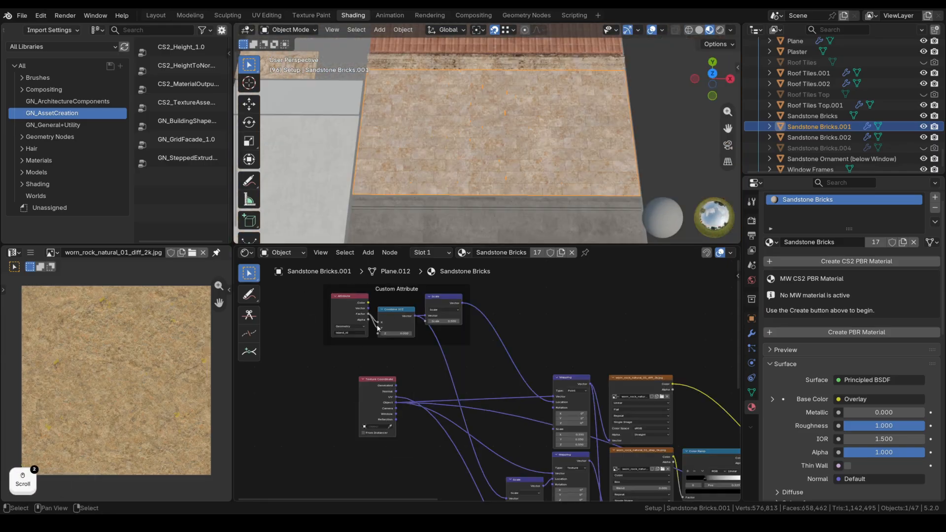
middle_drag(551, 350, 464, 323)
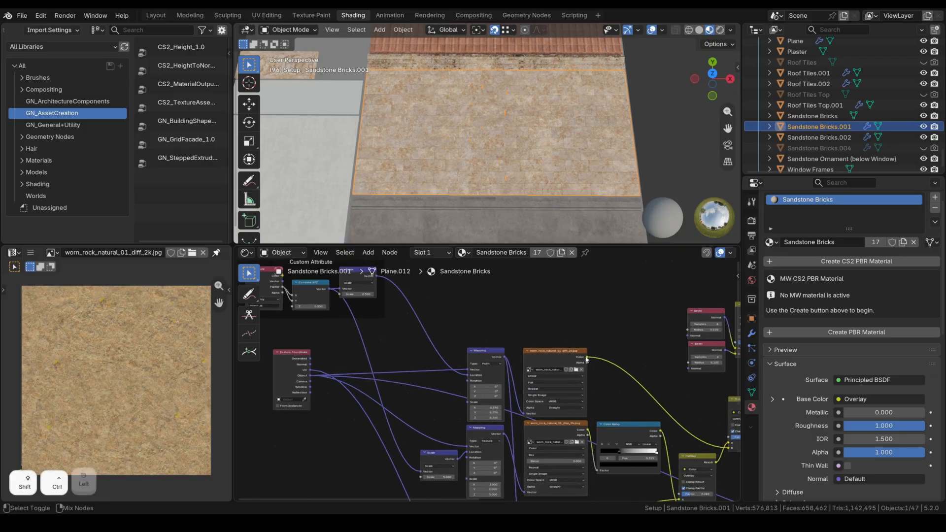
ctrl+shift+click(578, 359)
scroll(519, 124, up, 5)
middle_drag(524, 137, 524, 141)
Show the wall's modifiers and preview the displacement texture on the bricks.
click(751, 334)
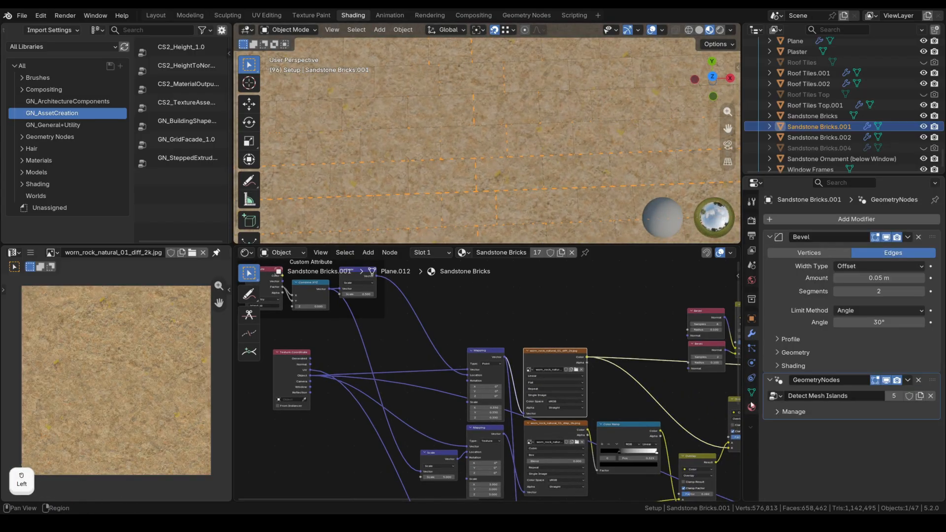
scroll(487, 159, down, 3)
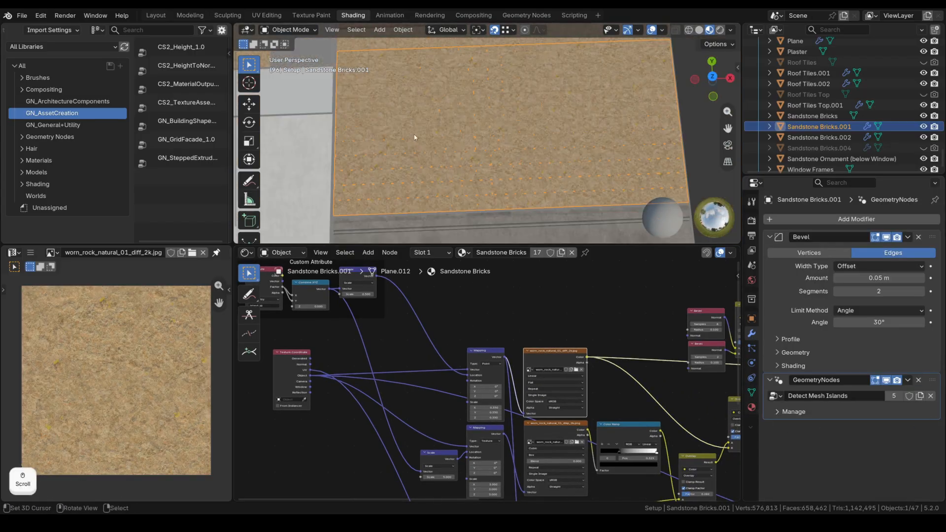
middle_drag(561, 371, 447, 297)
ctrl+shift+click(468, 360)
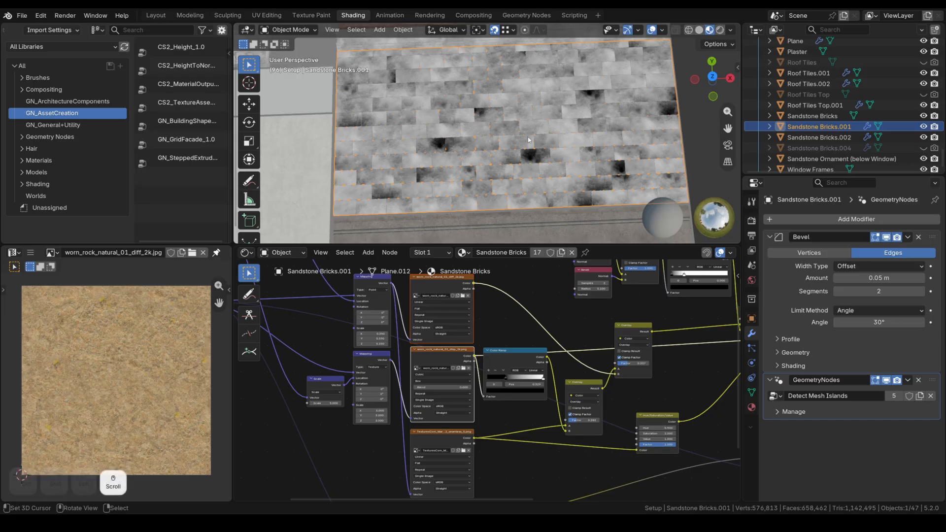
scroll(530, 140, up, 3)
middle_drag(532, 134, 532, 133)
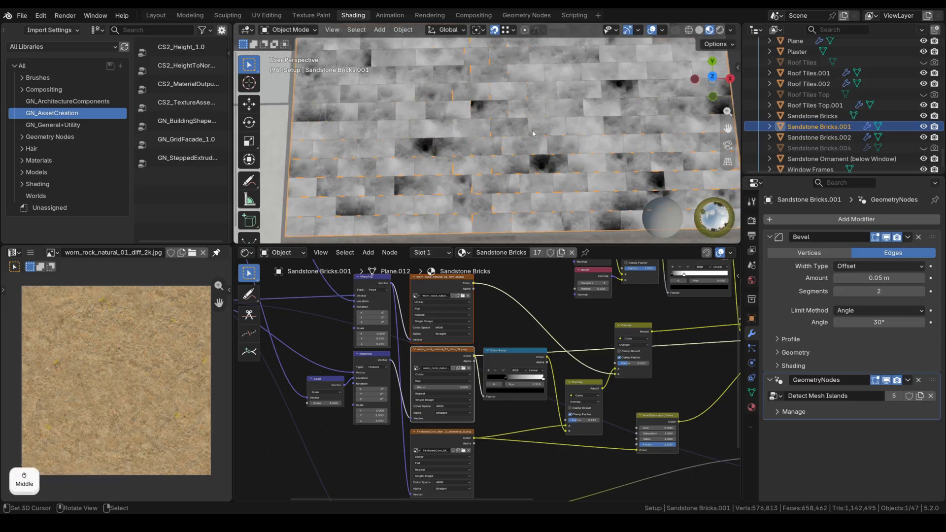
scroll(534, 134, down, 4)
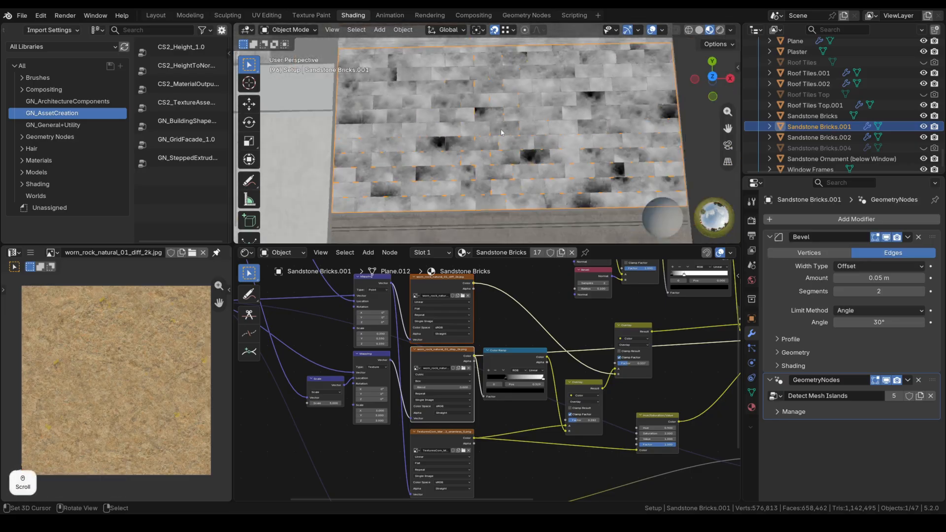
scroll(482, 344, down, 3)
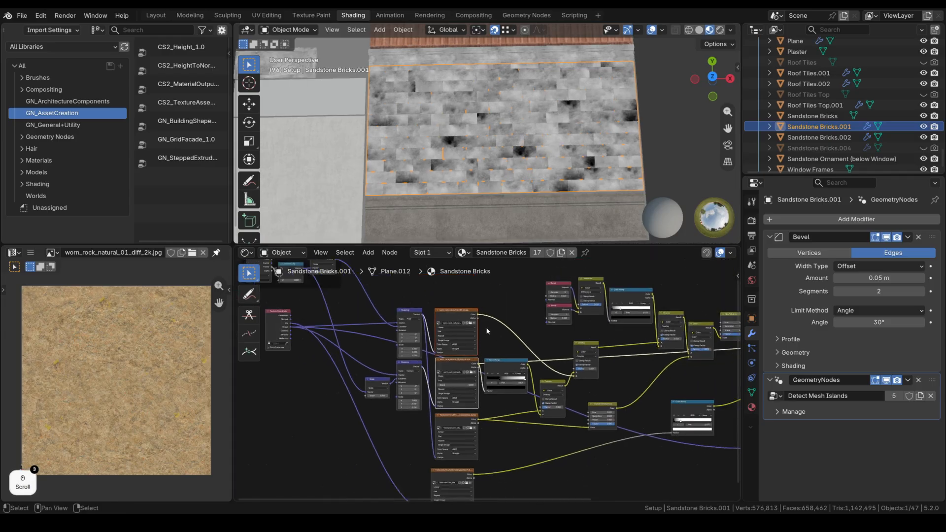
Preview the lowest Image Texture node on the wall, turning the bricks pale grey.
mouse_move(486, 331)
middle_down()
mouse_move(495, 352)
mouse_move(491, 340)
middle_up()
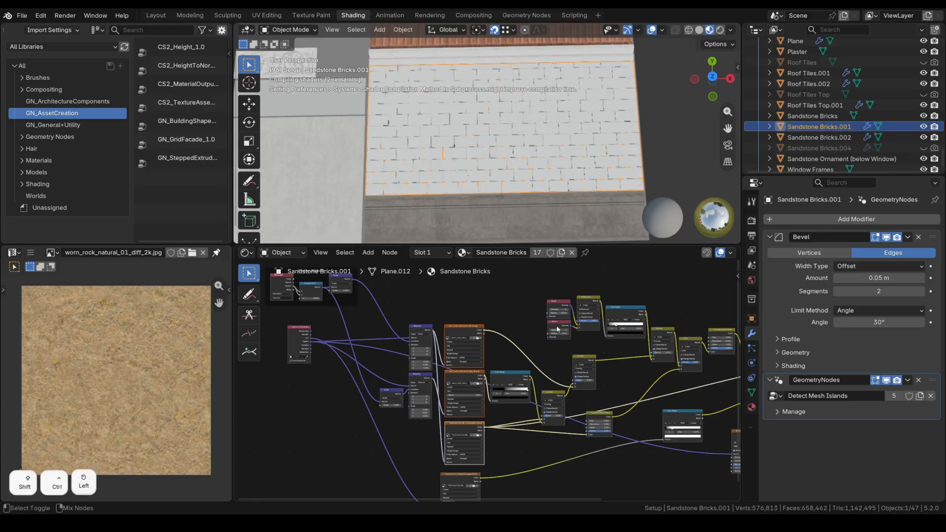
scroll(527, 150, up, 2)
scroll(526, 150, up, 3)
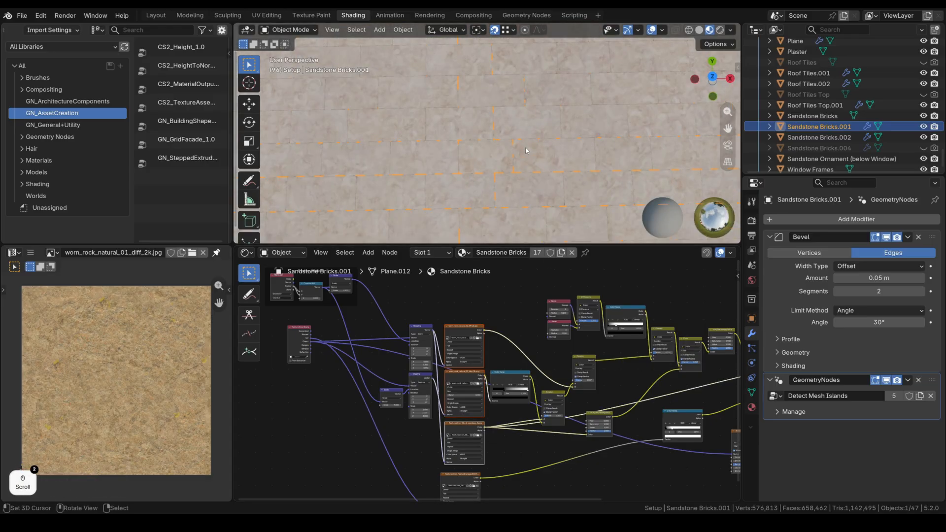
scroll(527, 150, up, 3)
scroll(527, 149, down, 2)
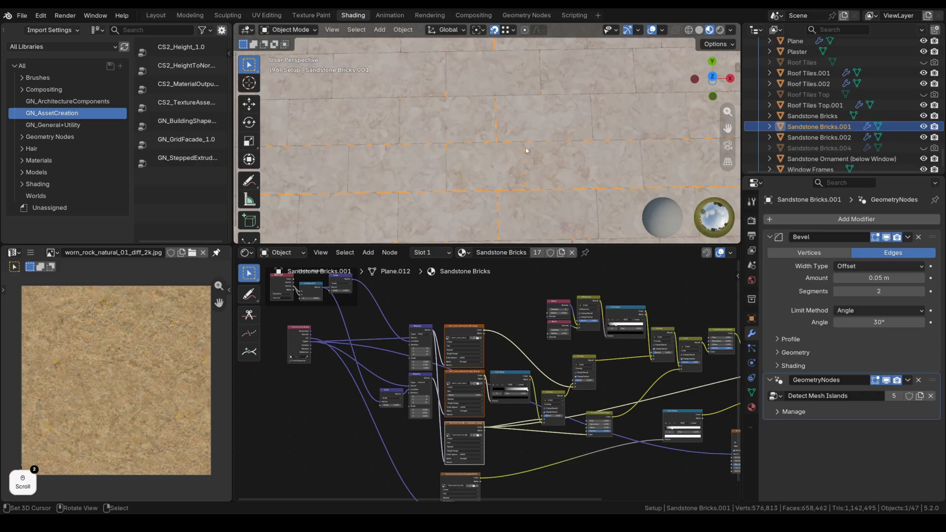
middle_drag(486, 447, 489, 385)
ctrl+shift+click(480, 423)
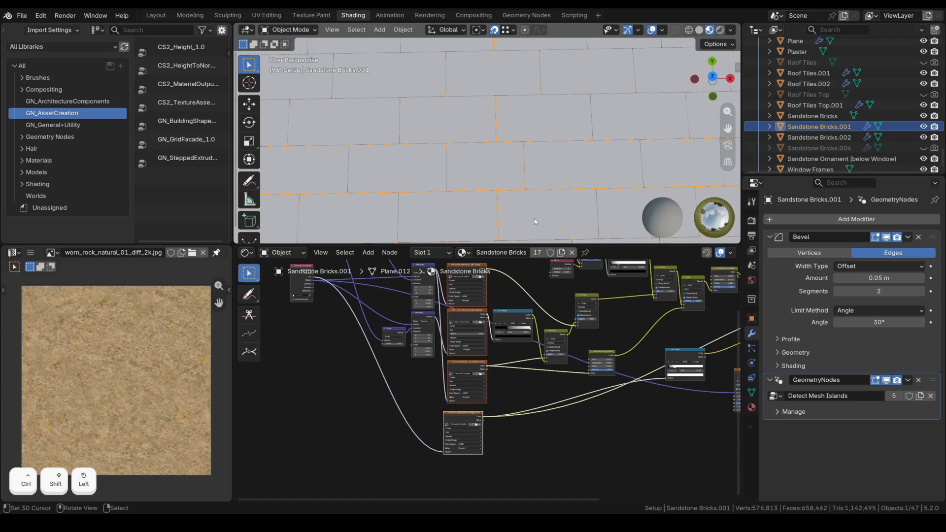
Bring the lower texture nodes into view and preview the Color Ramp brick mask on the wall.
scroll(502, 155, down, 3)
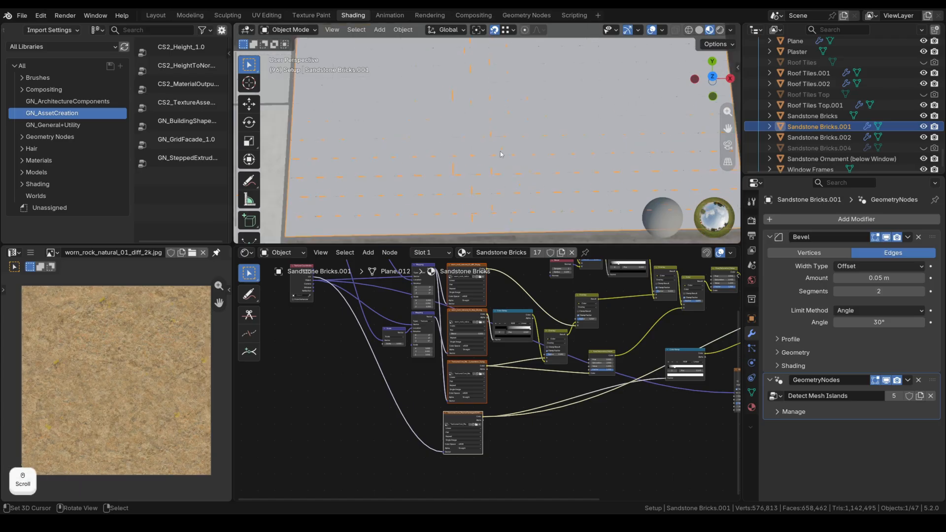
scroll(501, 154, down, 2)
middle_drag(505, 403, 444, 412)
scroll(428, 429, up, 2)
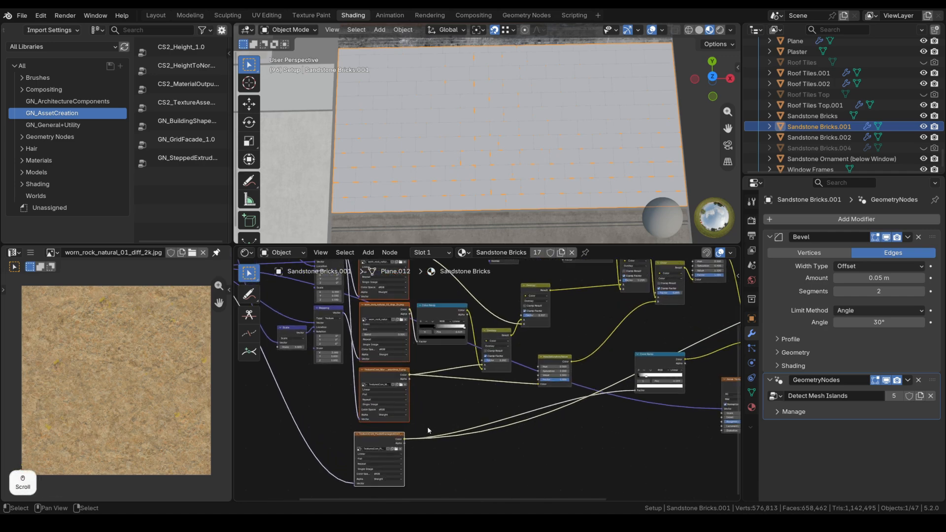
scroll(517, 149, up, 6)
scroll(516, 146, down, 3)
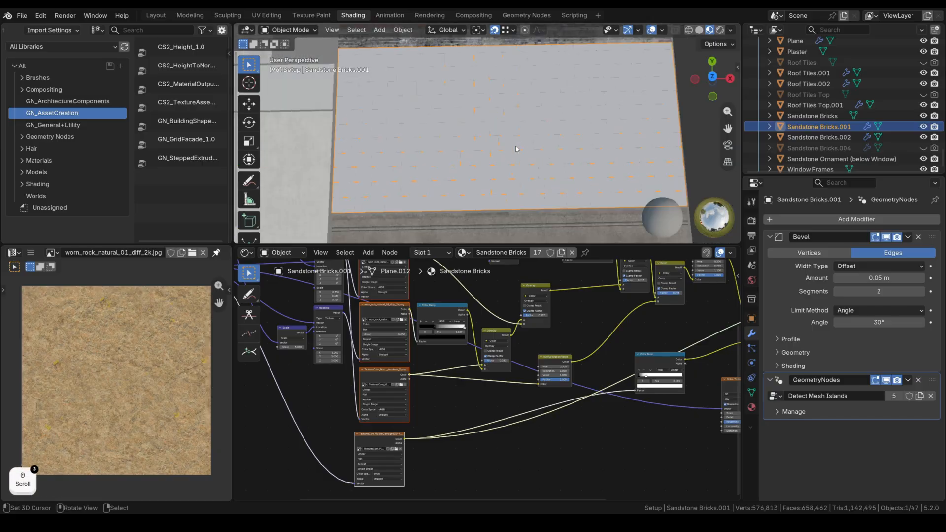
scroll(554, 404, down, 4)
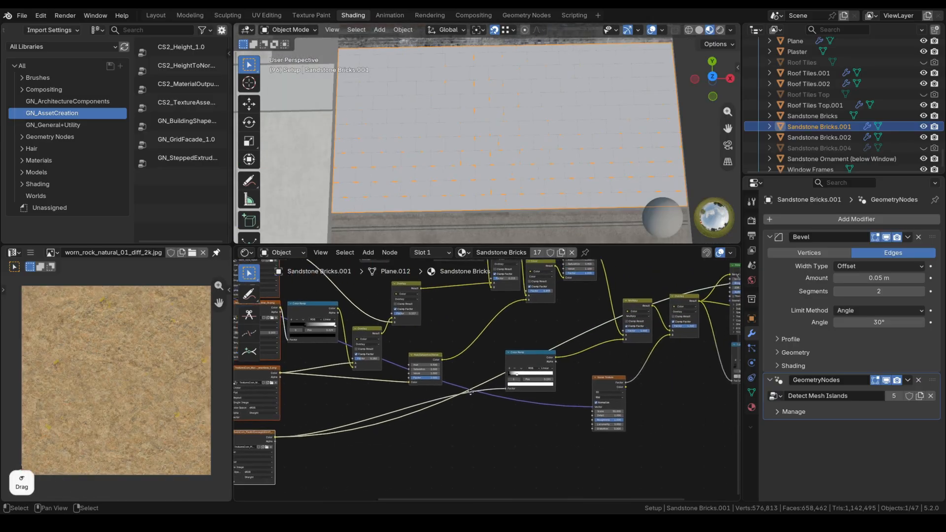
scroll(457, 401, up, 4)
middle_drag(488, 316, 580, 375)
scroll(496, 389, up, 2)
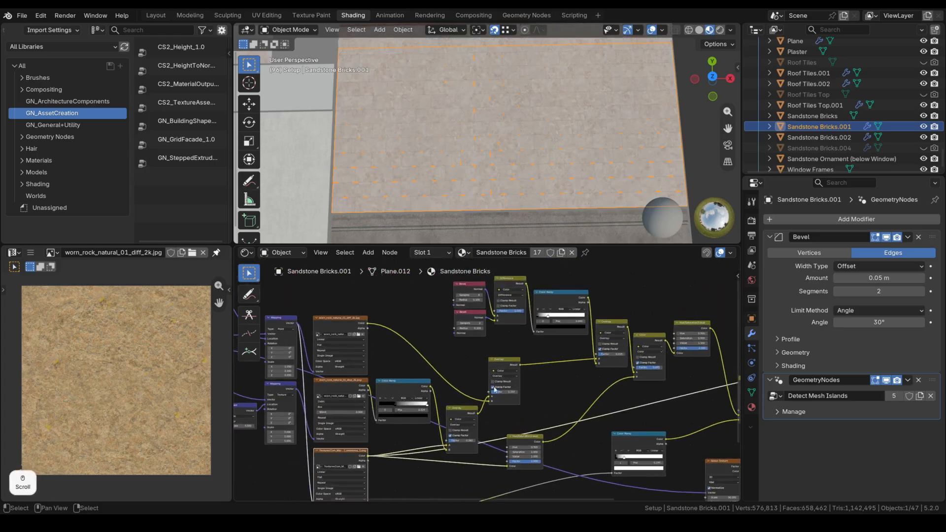
ctrl+shift+click(407, 388)
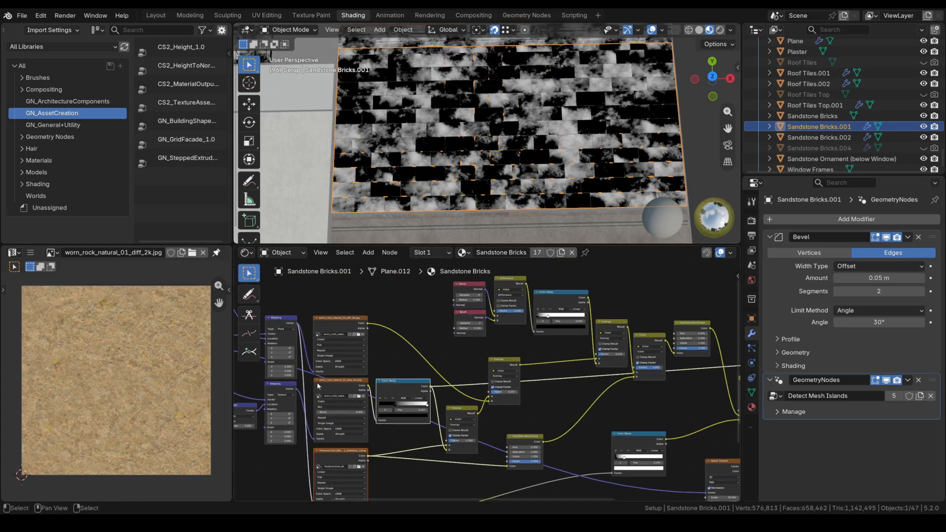
Compare the displacement texture and Color Ramp mask again, then preview the TexturesCom texture.
ctrl+shift+click(319, 386)
ctrl+shift+click(423, 411)
ctrl+shift+click(353, 457)
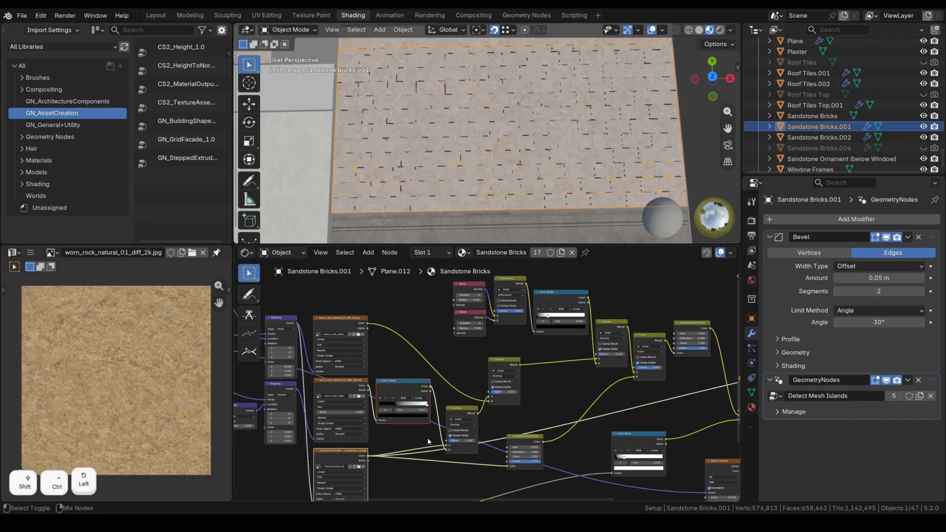
scroll(429, 442, up, 2)
scroll(524, 146, up, 5)
Check the wall in Rendered shading, then return to Material Preview.
key(z)
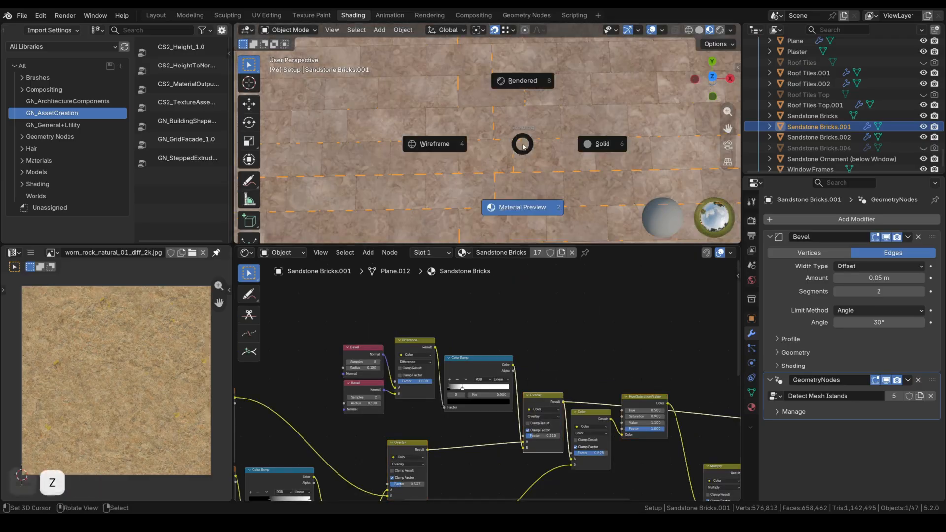
click(522, 81)
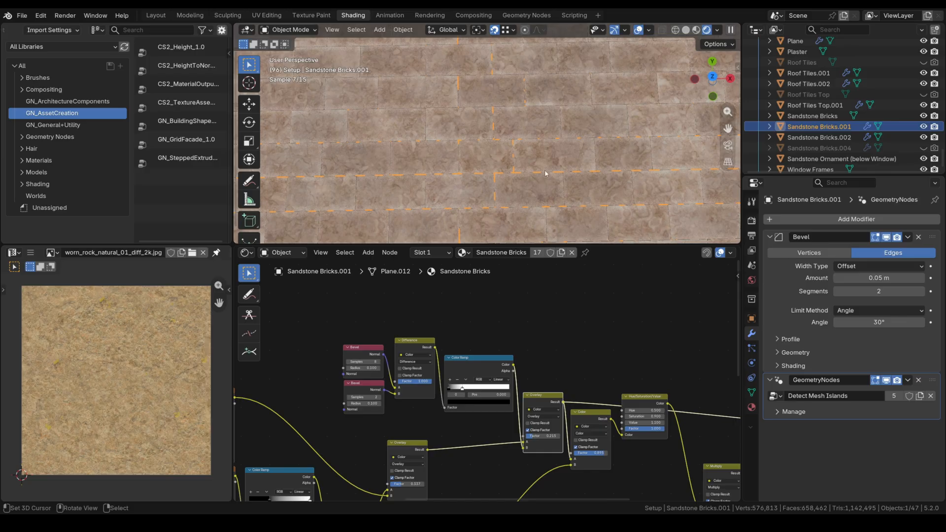
key(z)
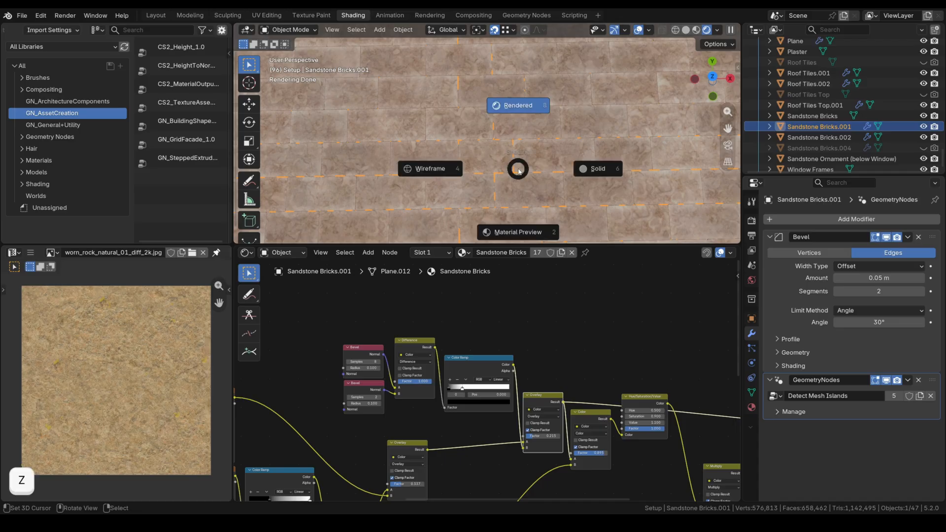
click(527, 234)
Preview the Overlay node's result on the wall in both Rendered and Material Preview shading.
scroll(364, 368, up, 6)
middle_drag(269, 347, 334, 346)
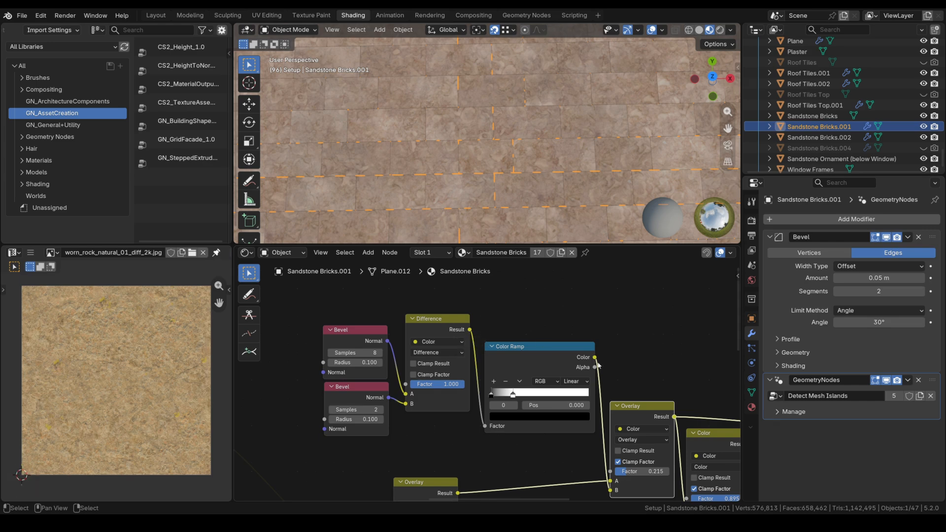
scroll(598, 366, down, 3)
ctrl+shift+click(563, 406)
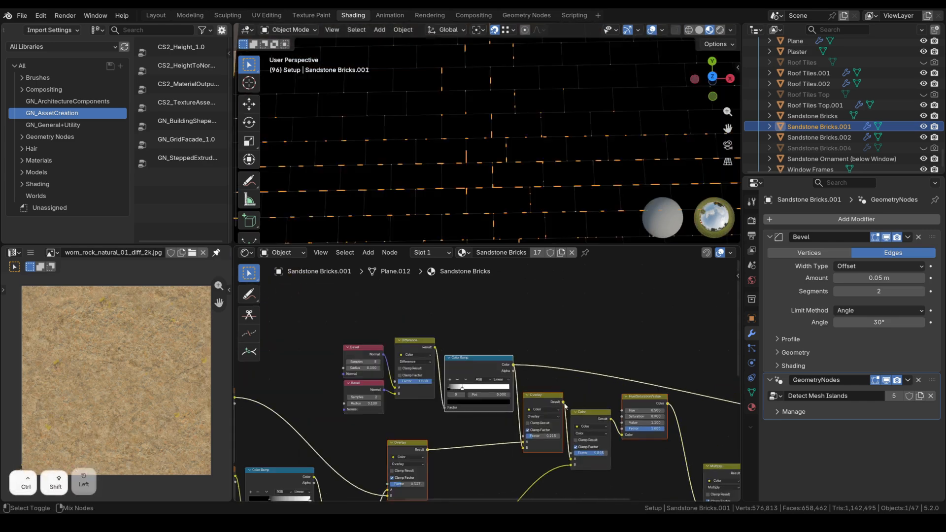
key(z)
click(590, 116)
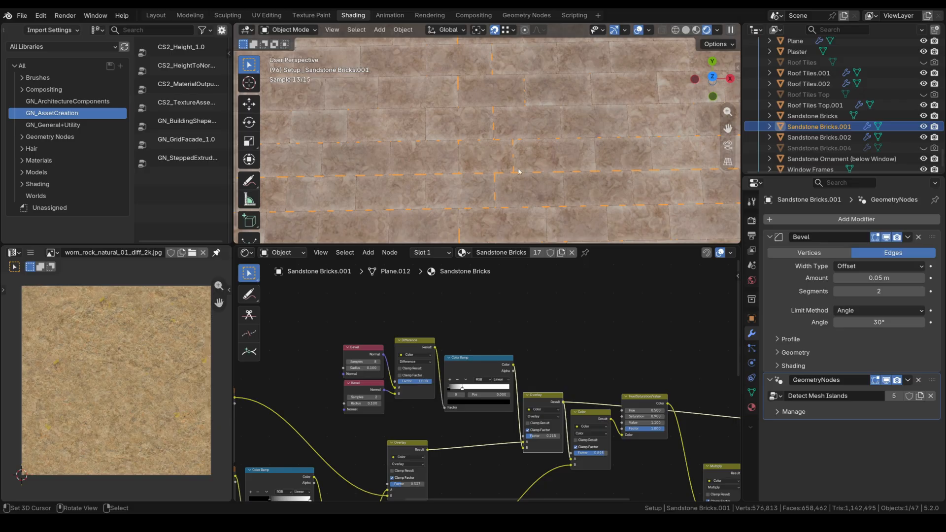
key(z)
click(518, 232)
Preview the Overlay, Hue/Saturation and Multiply node results on the bricks, ending on Overlay.
scroll(507, 365, up, 1)
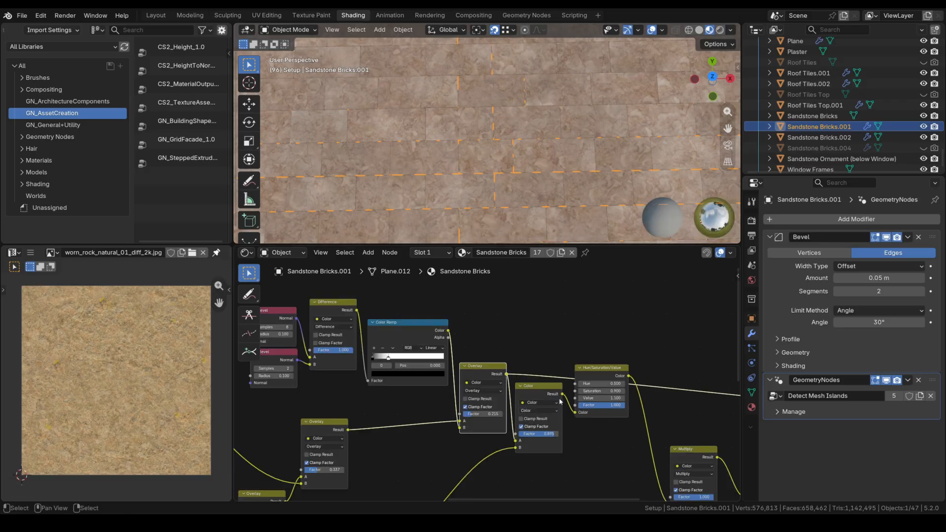
scroll(552, 384, down, 4)
ctrl+shift+click(540, 346)
middle_drag(576, 397, 500, 410)
ctrl+shift+click(522, 356)
scroll(591, 197, down, 5)
middle_drag(589, 406, 548, 369)
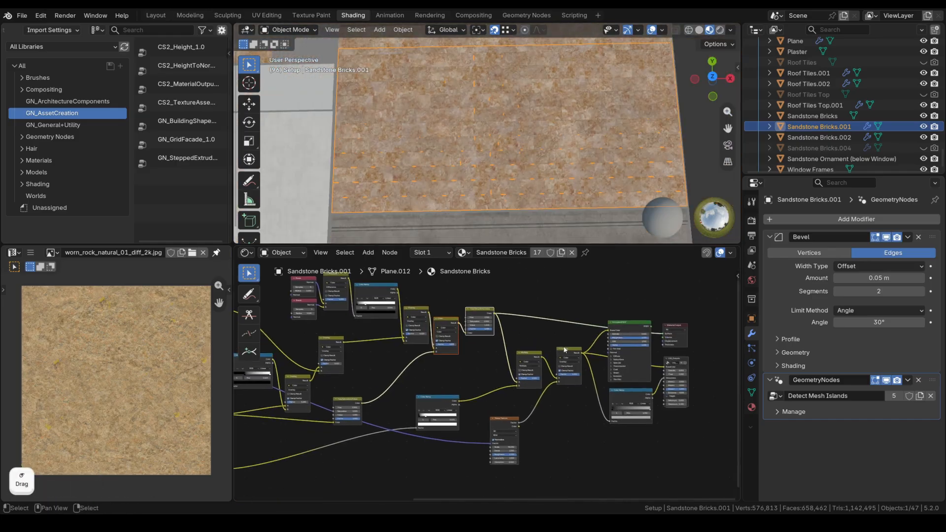
ctrl+shift+click(531, 357)
scroll(498, 202, up, 3)
middle_drag(476, 369, 434, 393)
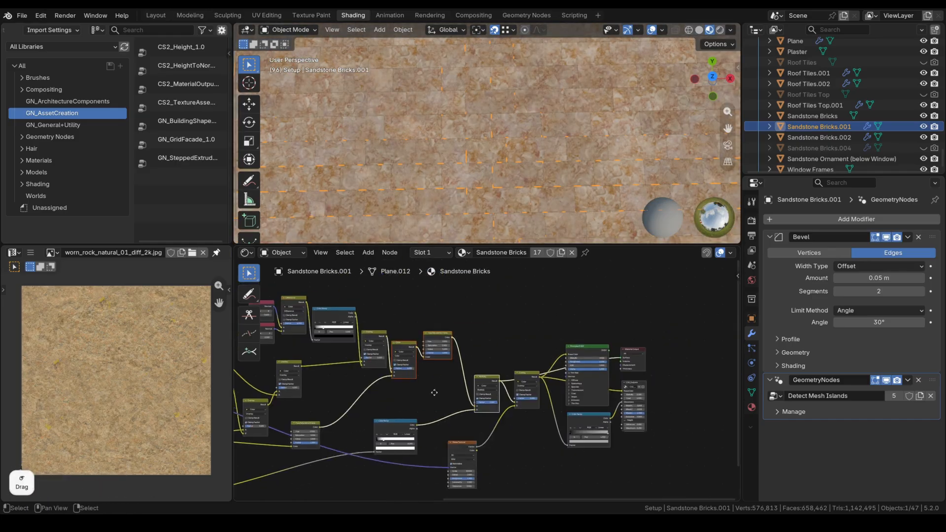
ctrl+shift+click(537, 380)
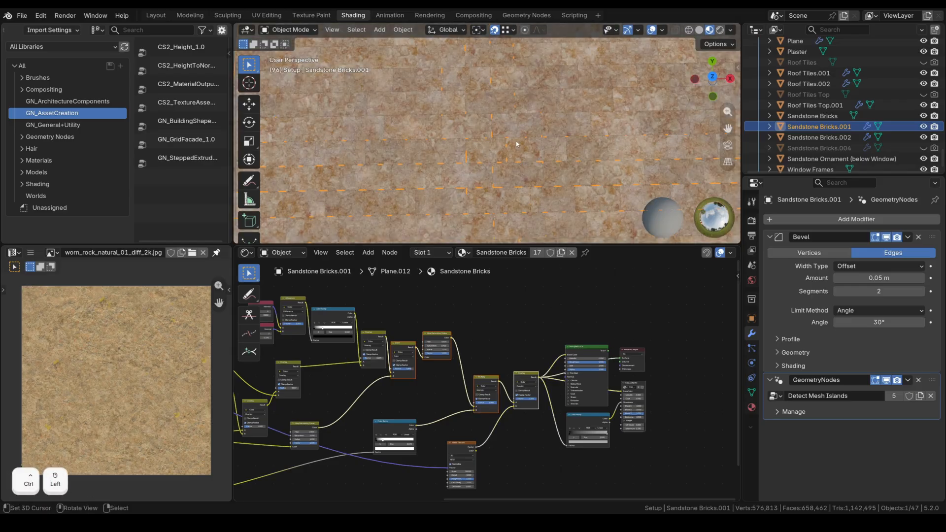
Reconnect the Principled BSDF to the Material Output and select the stone strip under the roof.
scroll(516, 143, up, 5)
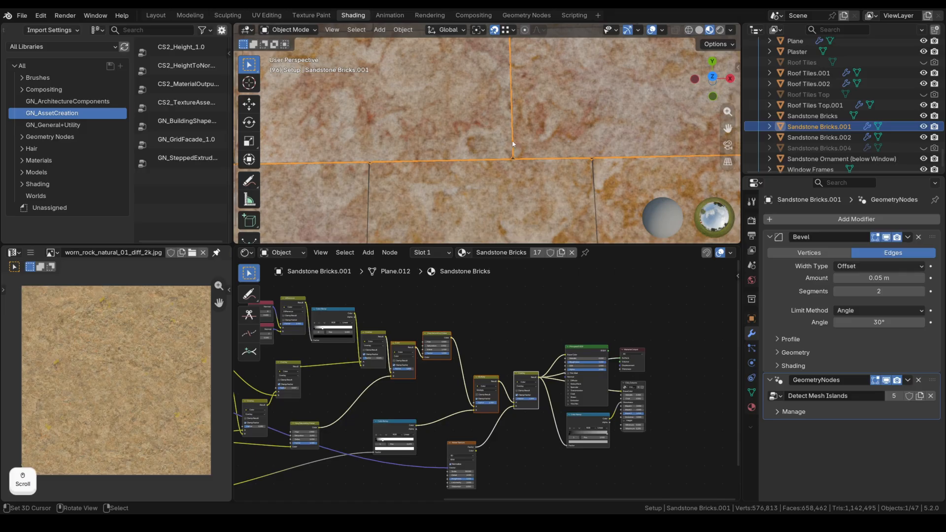
scroll(511, 143, down, 2)
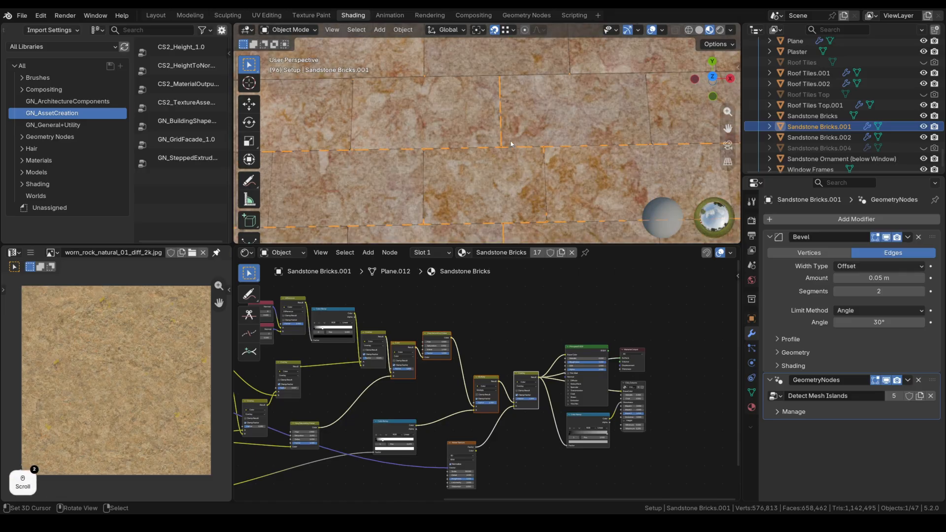
scroll(585, 414, up, 4)
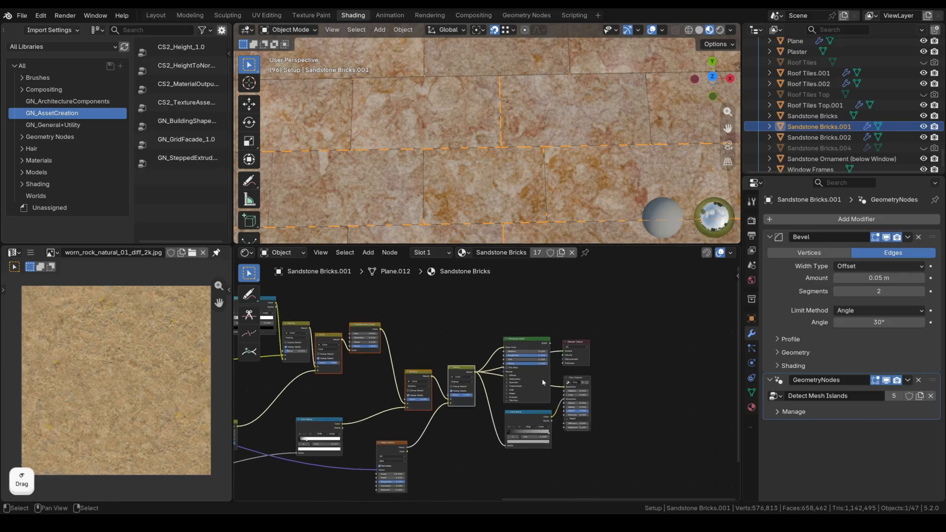
scroll(543, 382, up, 1)
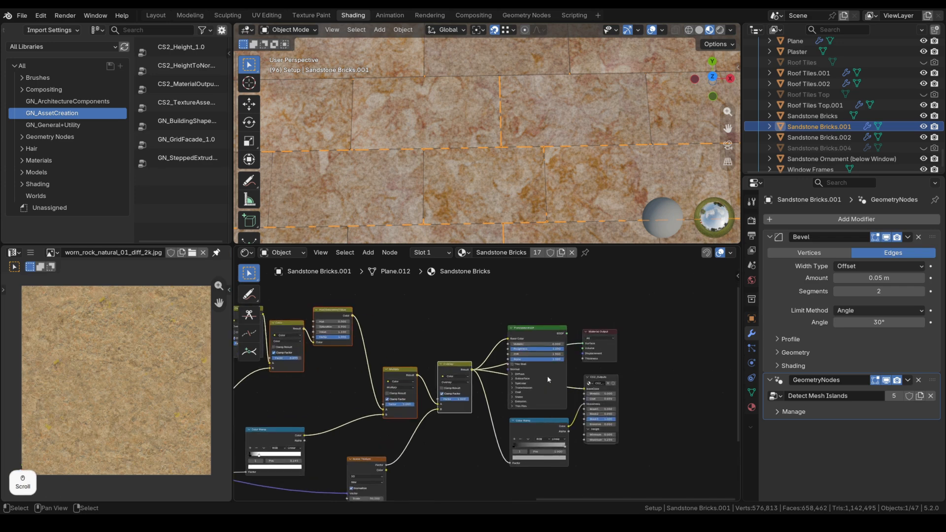
ctrl+shift+click(563, 333)
scroll(538, 156, down, 3)
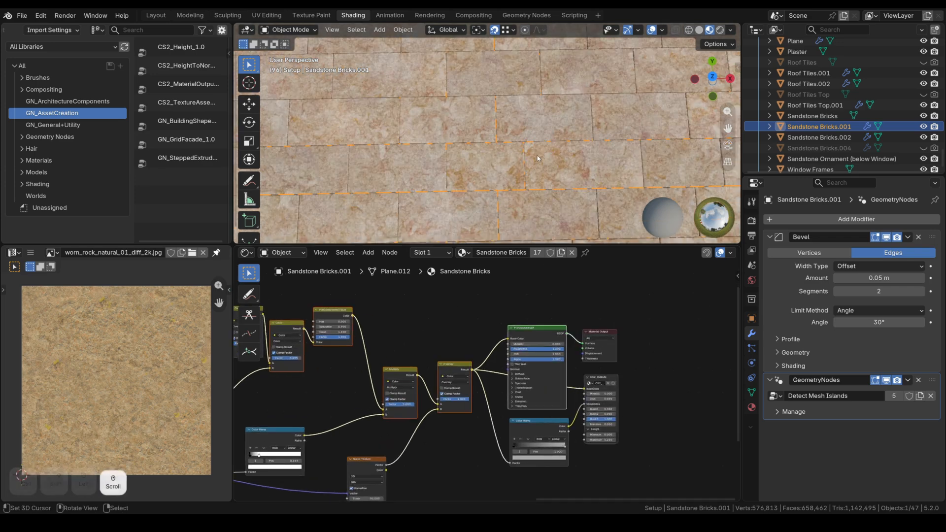
middle_drag(515, 402, 534, 375)
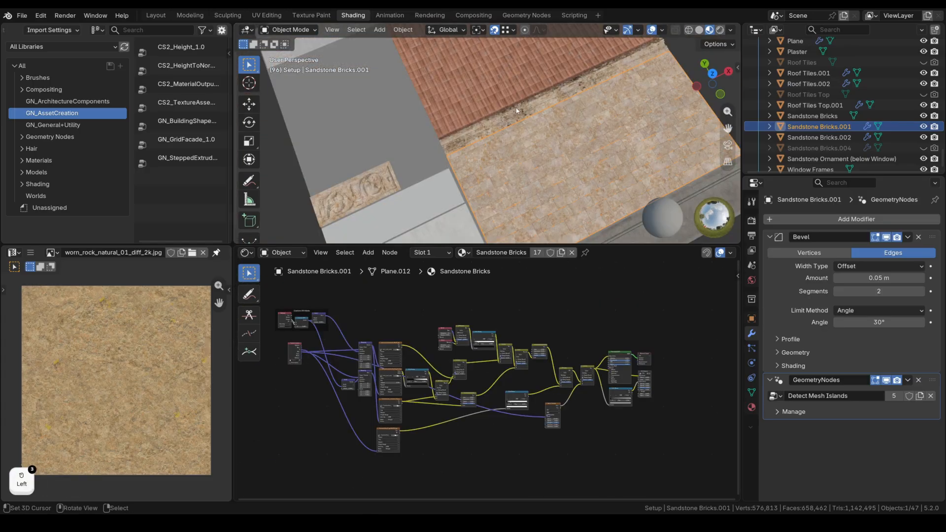
right_click(517, 110)
Preview the lower Image Texture node alone, turning the sandstone panel below the roof pale grey.
scroll(516, 111, up, 9)
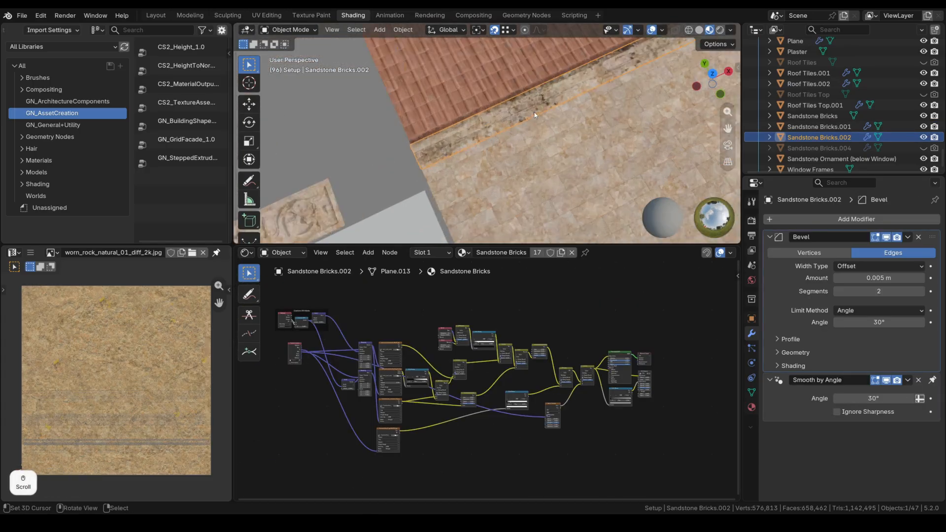
shift+middle_drag(517, 110, 531, 135)
scroll(522, 149, down, 6)
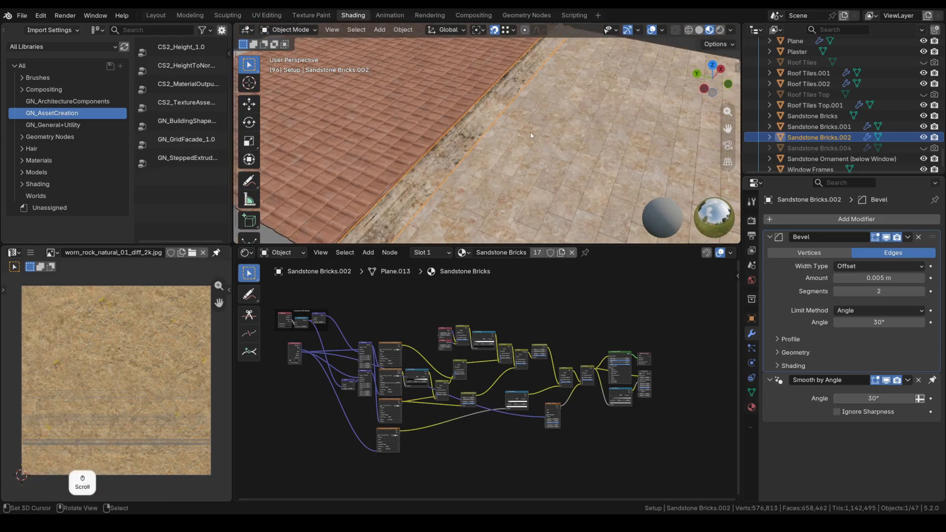
scroll(531, 135, up, 2)
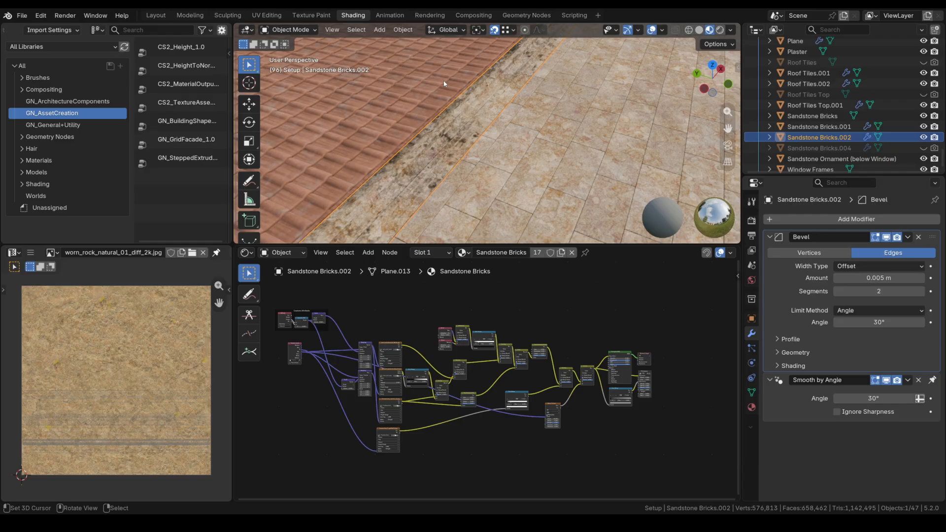
scroll(403, 432, up, 3)
middle_drag(403, 432, 499, 439)
ctrl+shift+click(494, 440)
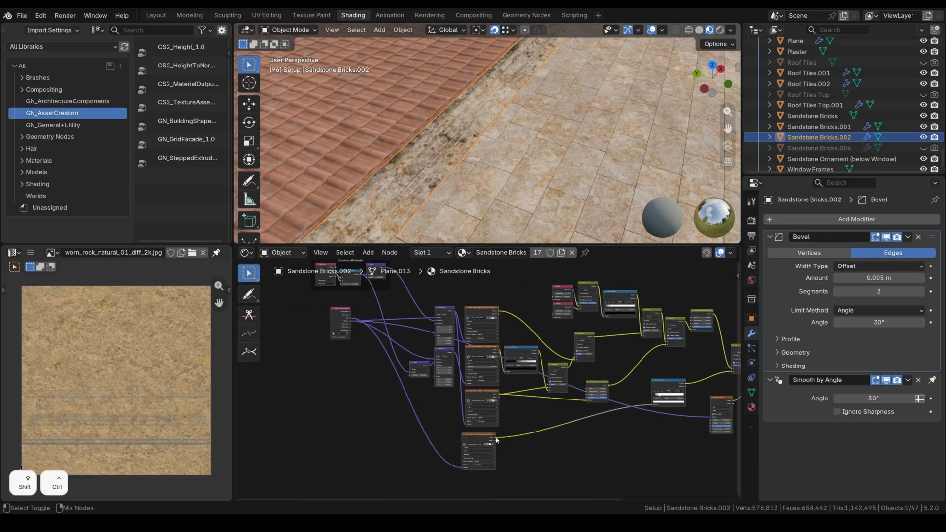
middle_drag(525, 154, 500, 157)
scroll(500, 158, down, 2)
middle_drag(483, 394, 518, 386)
scroll(515, 385, up, 4)
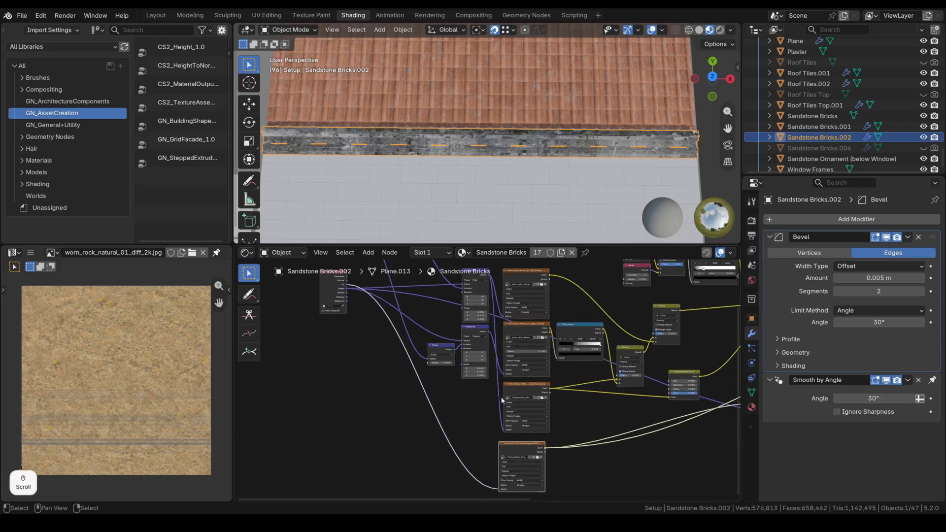
middle_drag(404, 344, 455, 371)
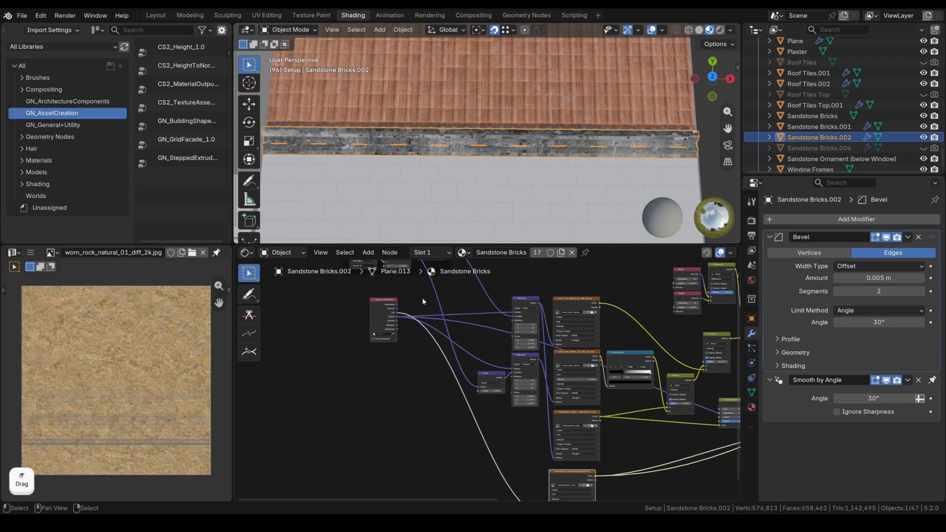
Inspect the stone strip's UV islands in Edit Mode with all its mesh selected.
key(Tab)
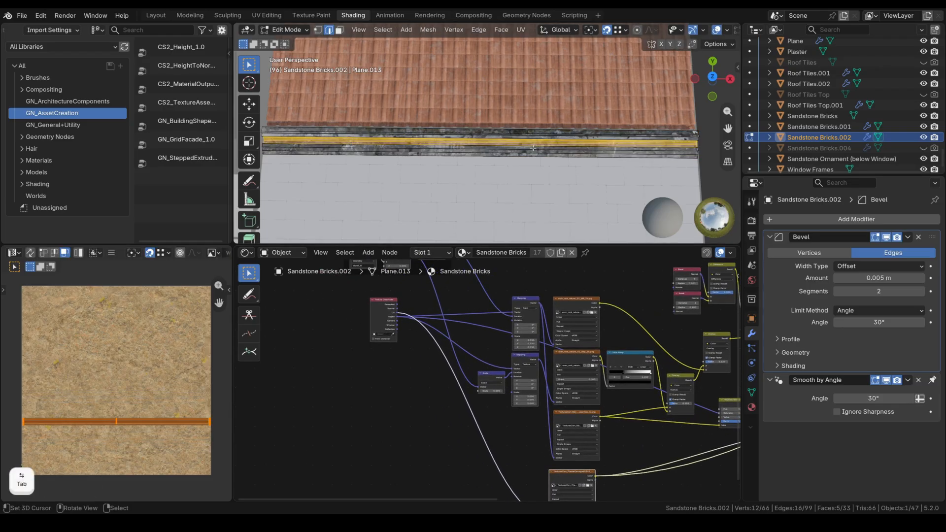
key(a)
scroll(85, 431, down, 3)
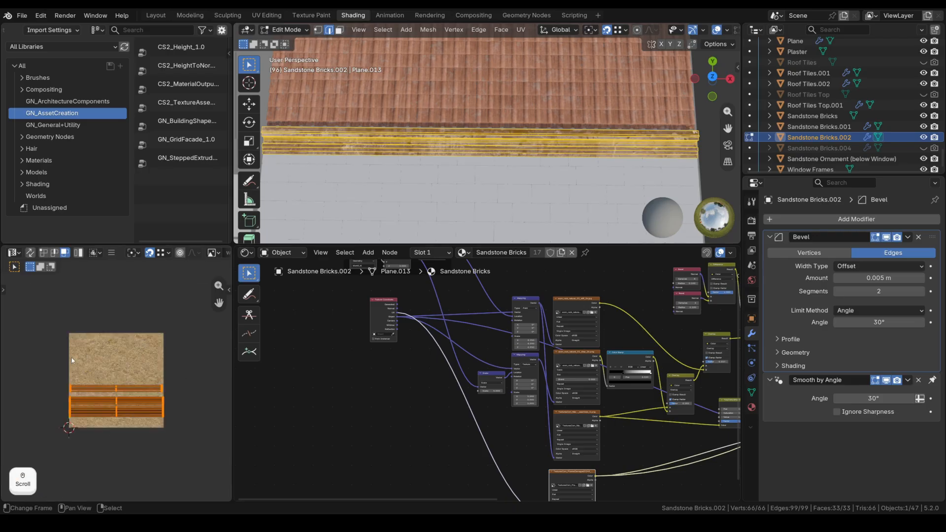
key(Tab)
click(12, 253)
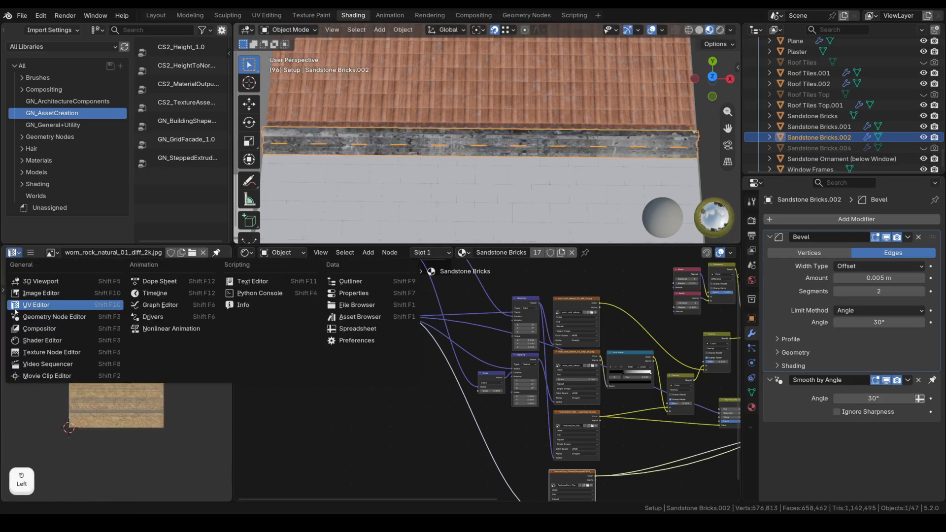
click(27, 407)
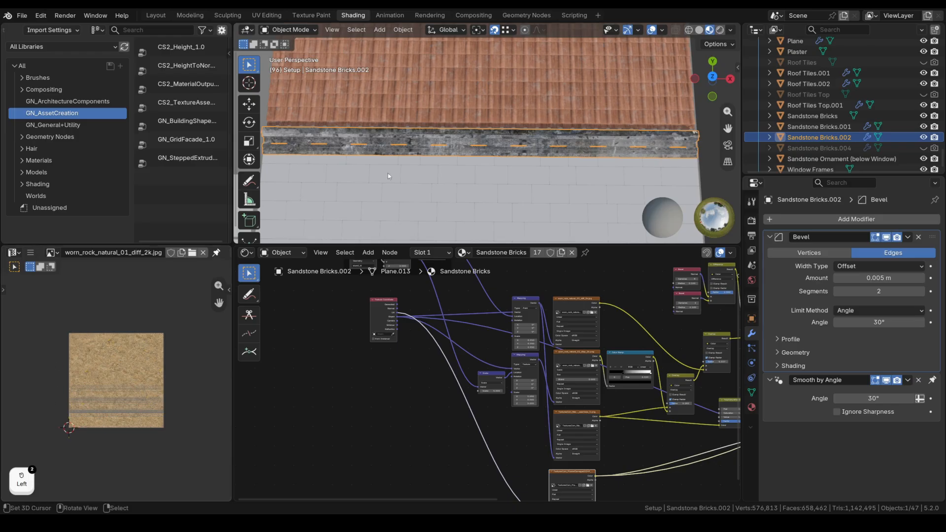
key(Tab)
Check the brick wall's UVs against the texture in Edit Mode, then return to Object Mode.
key(Tab)
click(432, 178)
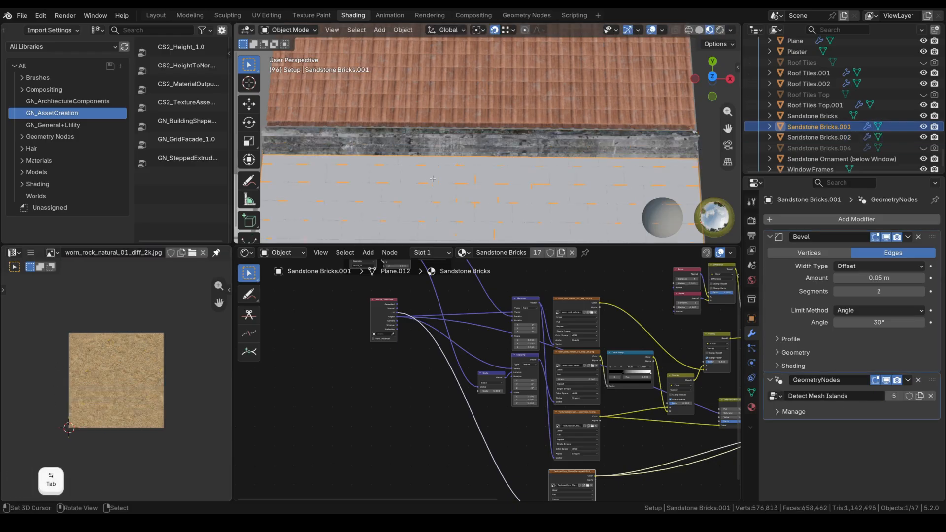
key(Tab)
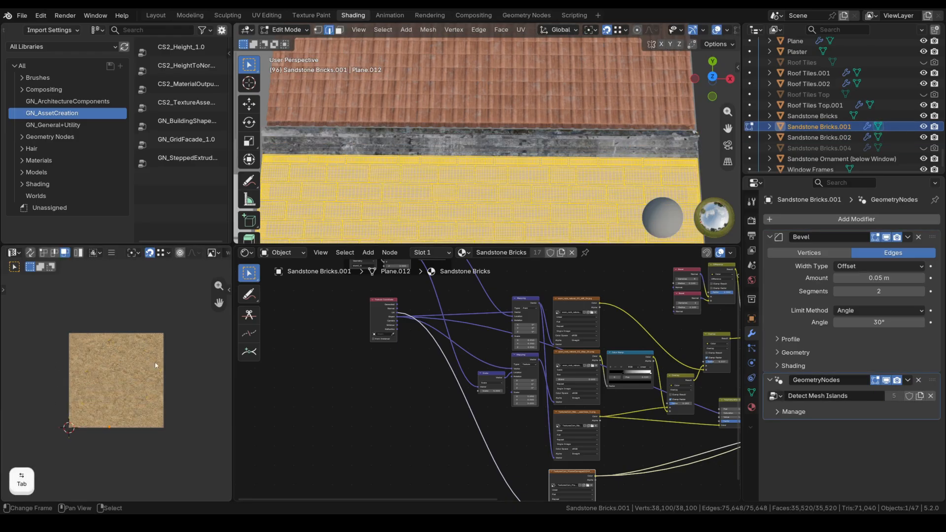
scroll(146, 374, up, 4)
middle_drag(163, 357, 130, 380)
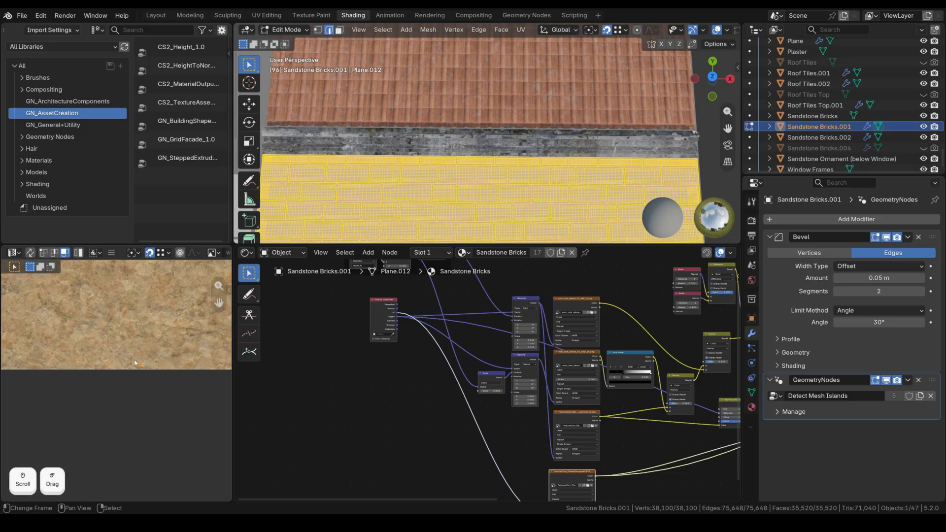
scroll(145, 354, down, 4)
key(Tab)
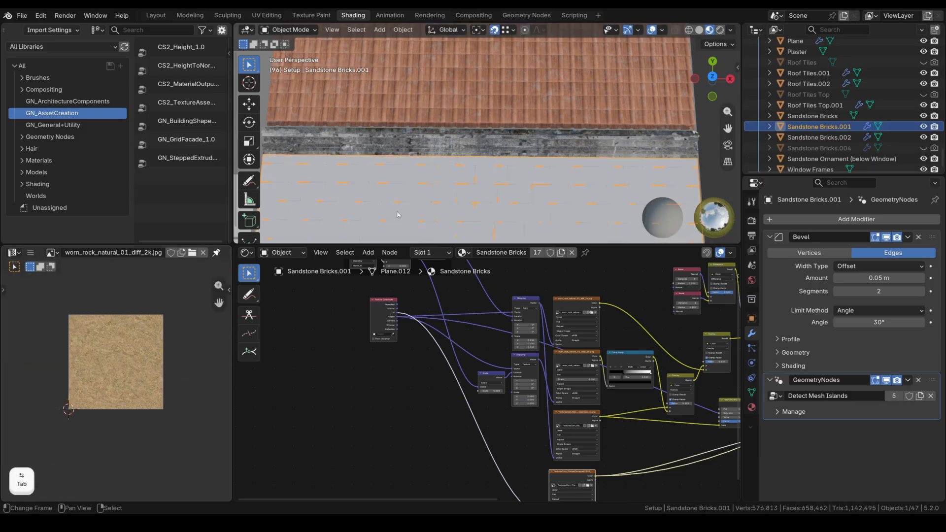
Select the stone strip again and preview its Multiply node outputs, ending on the dark rock result.
click(464, 139)
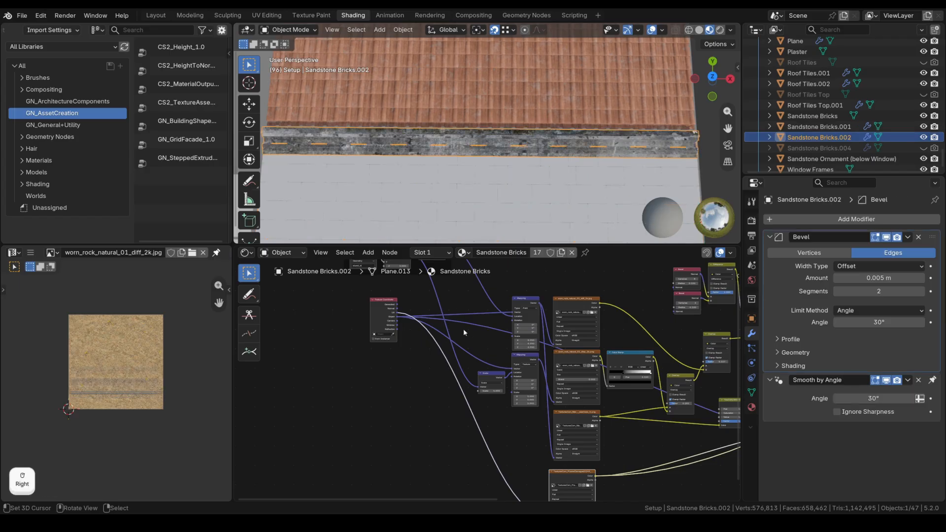
scroll(490, 361, down, 1)
middle_drag(490, 361, 465, 406)
ctrl+shift+click(660, 345)
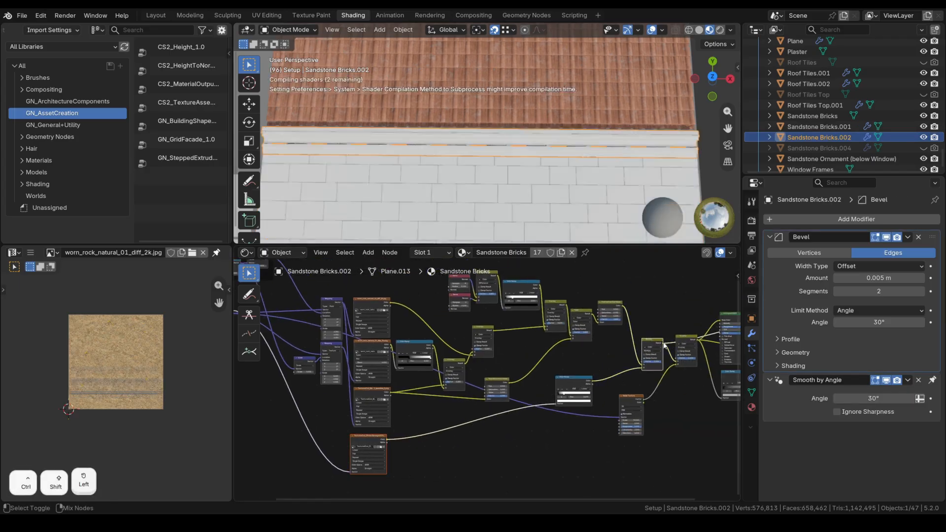
scroll(535, 169, up, 3)
ctrl+shift+click(610, 311)
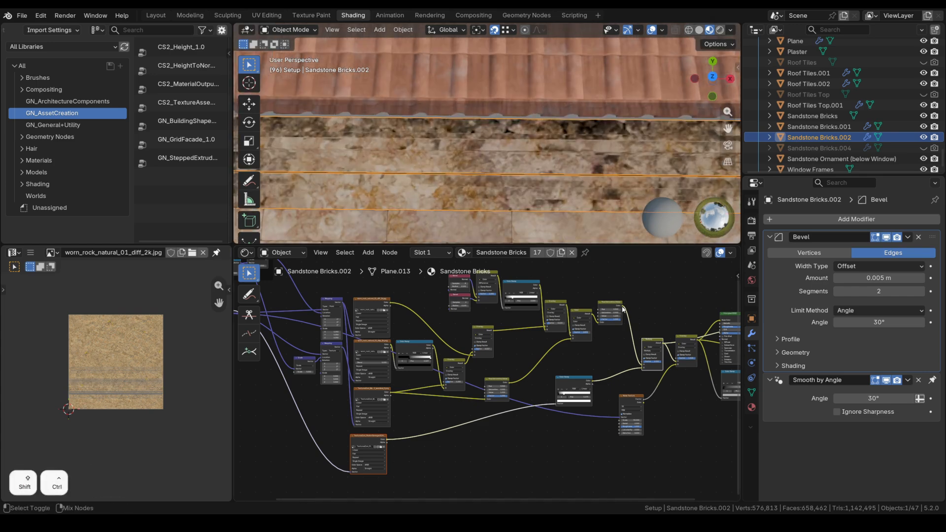
ctrl+shift+click(662, 349)
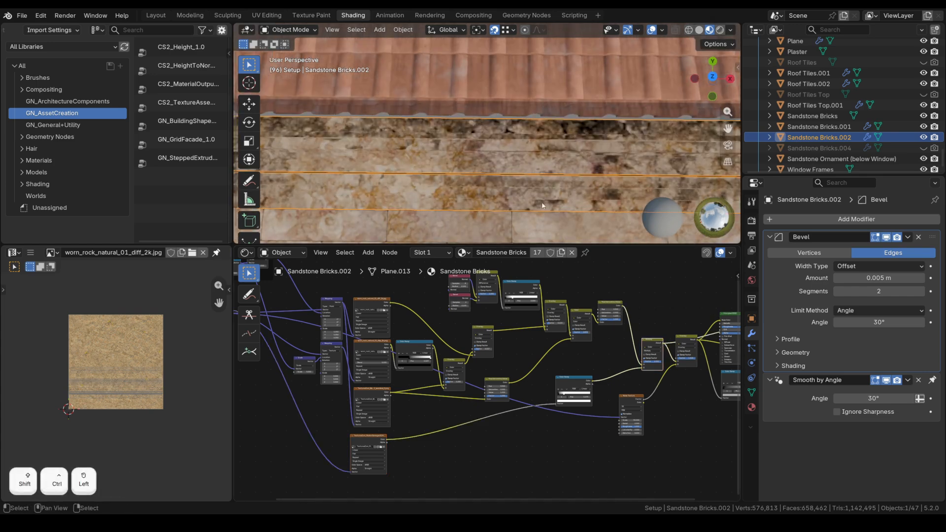
scroll(506, 150, down, 2)
scroll(506, 150, down, 2)
scroll(586, 345, down, 2)
middle_drag(641, 342, 462, 343)
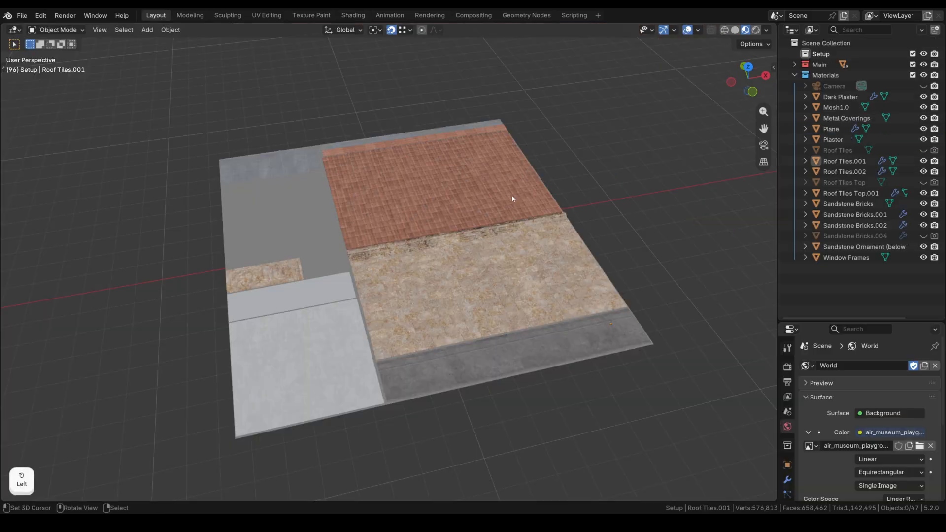
Inspect the roof-tile and sandstone facade slab from oblique angles, then switch to the Shading workspace.
middle_drag(578, 155, 561, 181)
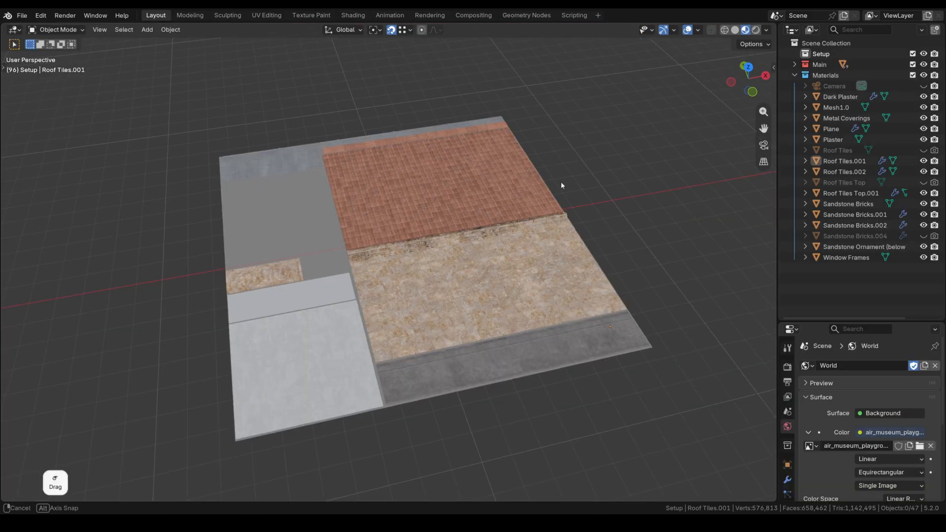
scroll(406, 280, up, 2)
scroll(406, 280, up, 2)
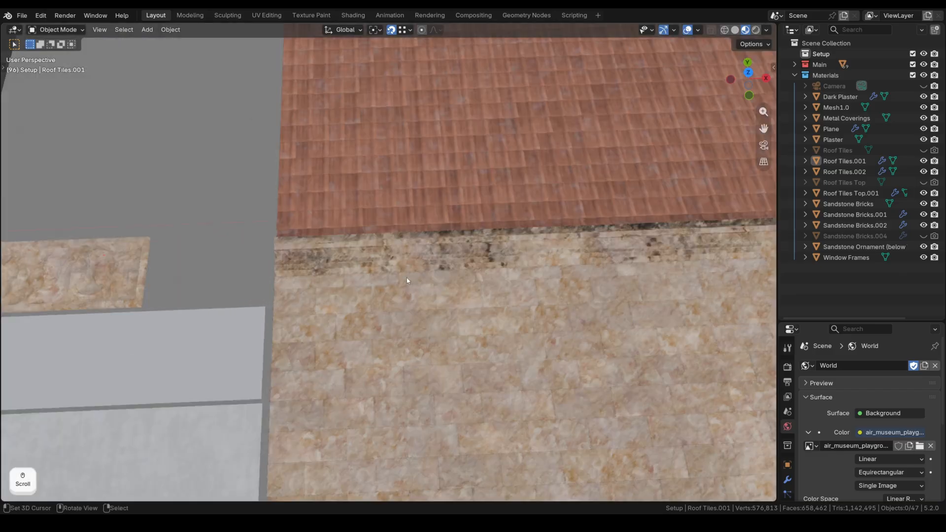
middle_drag(424, 239, 424, 240)
middle_drag(307, 241, 301, 238)
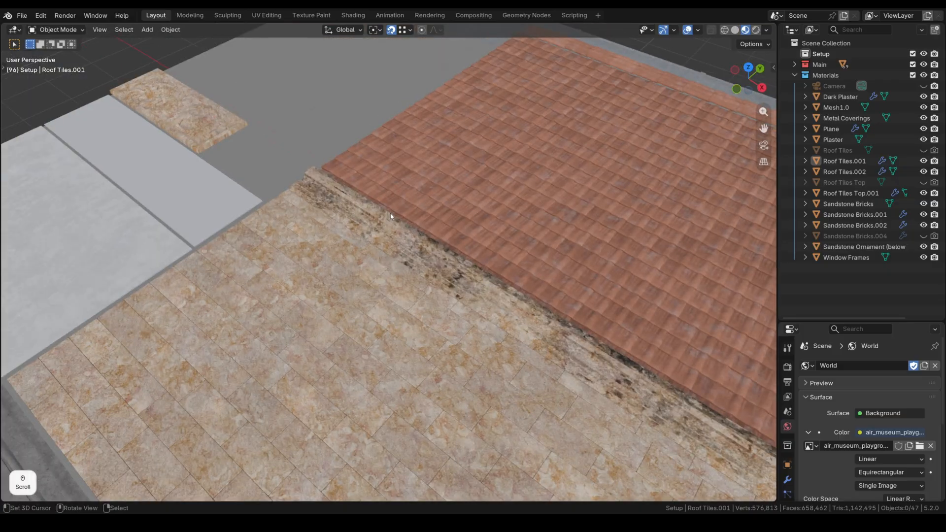
scroll(392, 217, down, 6)
middle_drag(391, 212, 488, 233)
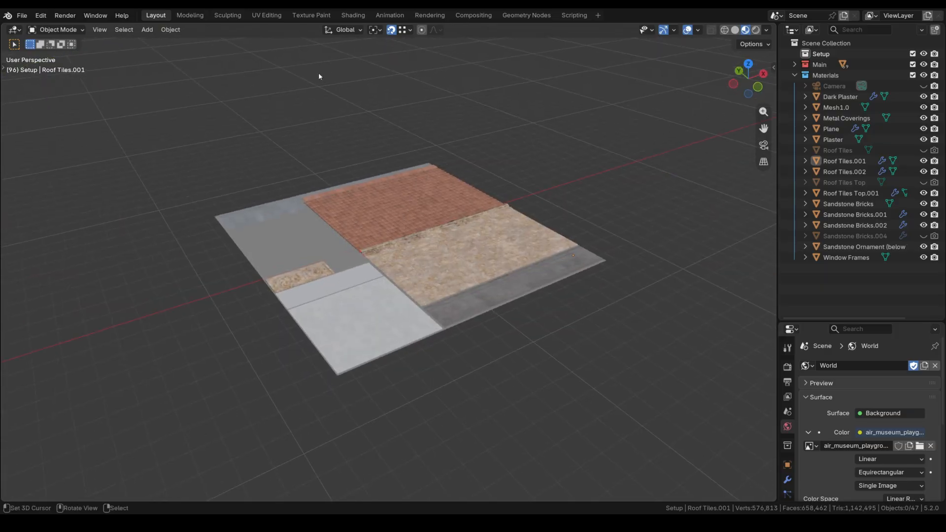
click(353, 15)
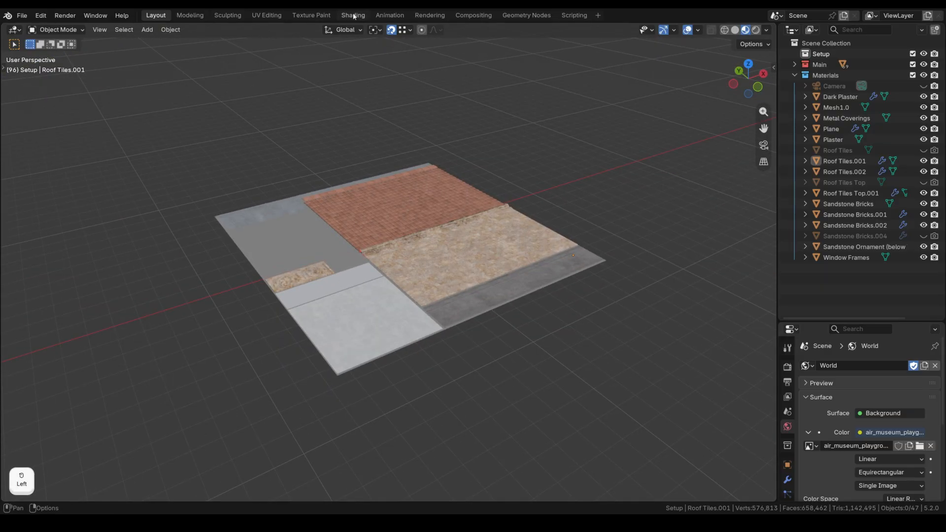